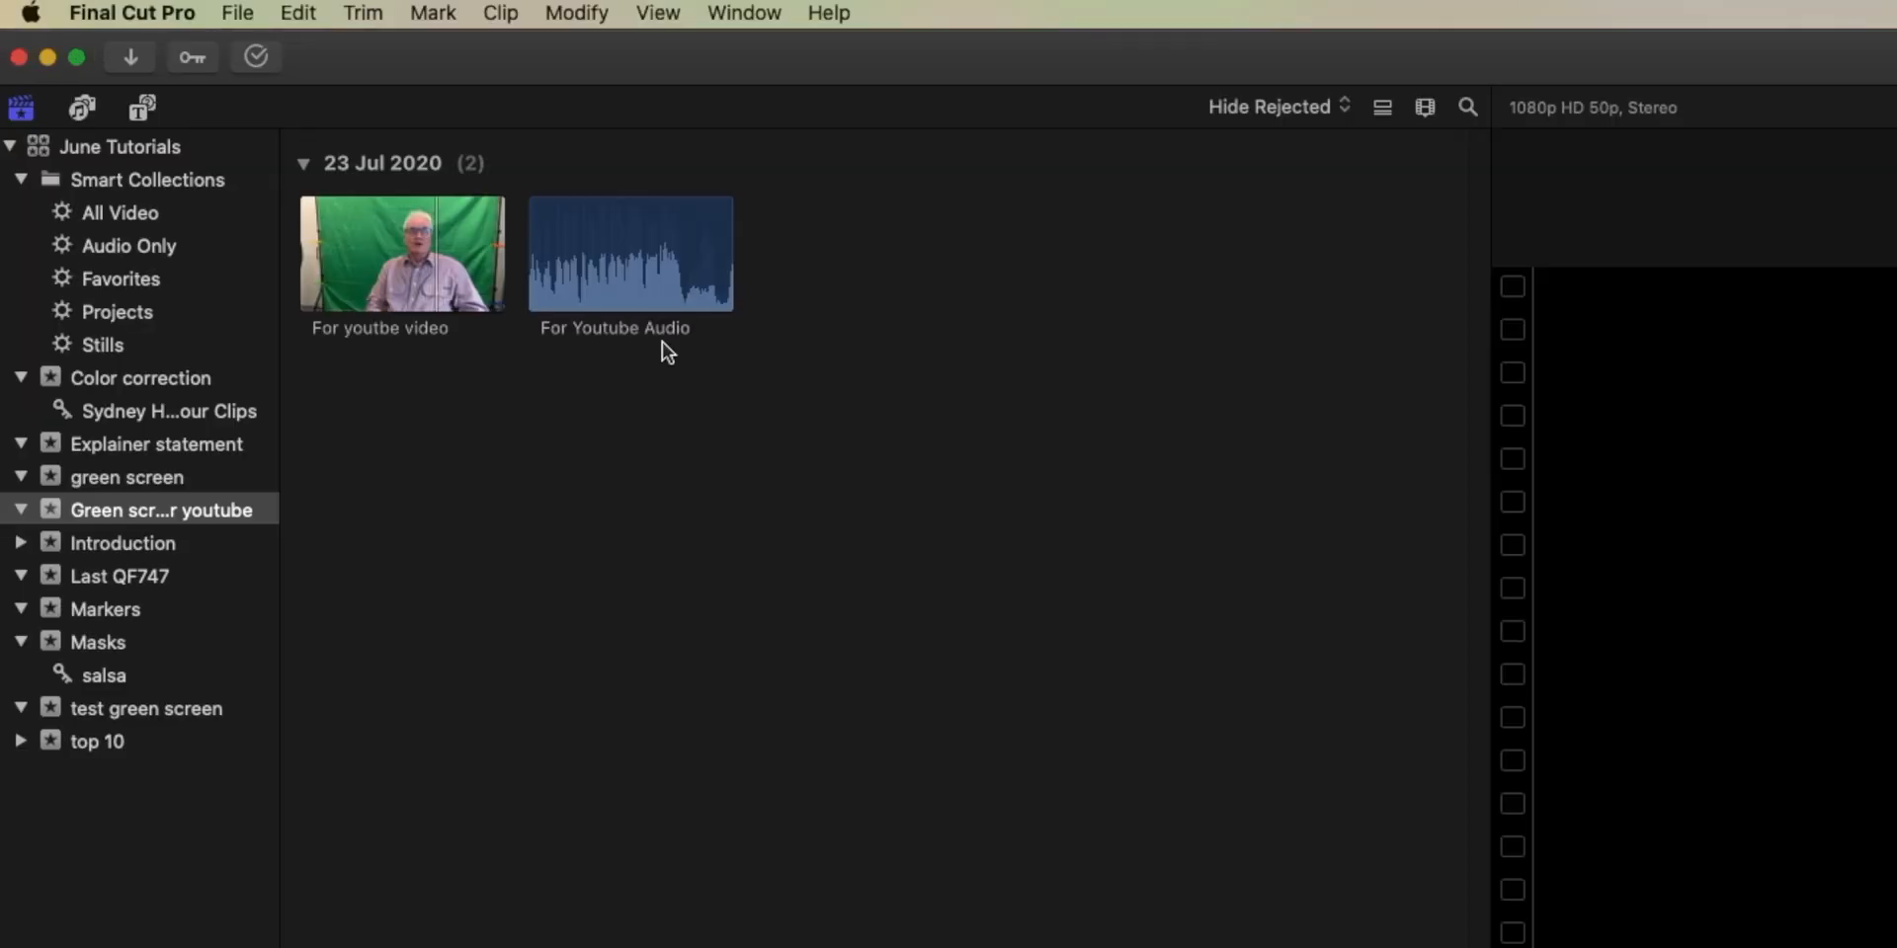
Step: Create a 1080p HD multicam clip named green screen from the For youtbe video and For Youtube Audio clips, synchronised by audio
left_click_drag(873, 288, 435, 247)
right_click(433, 245)
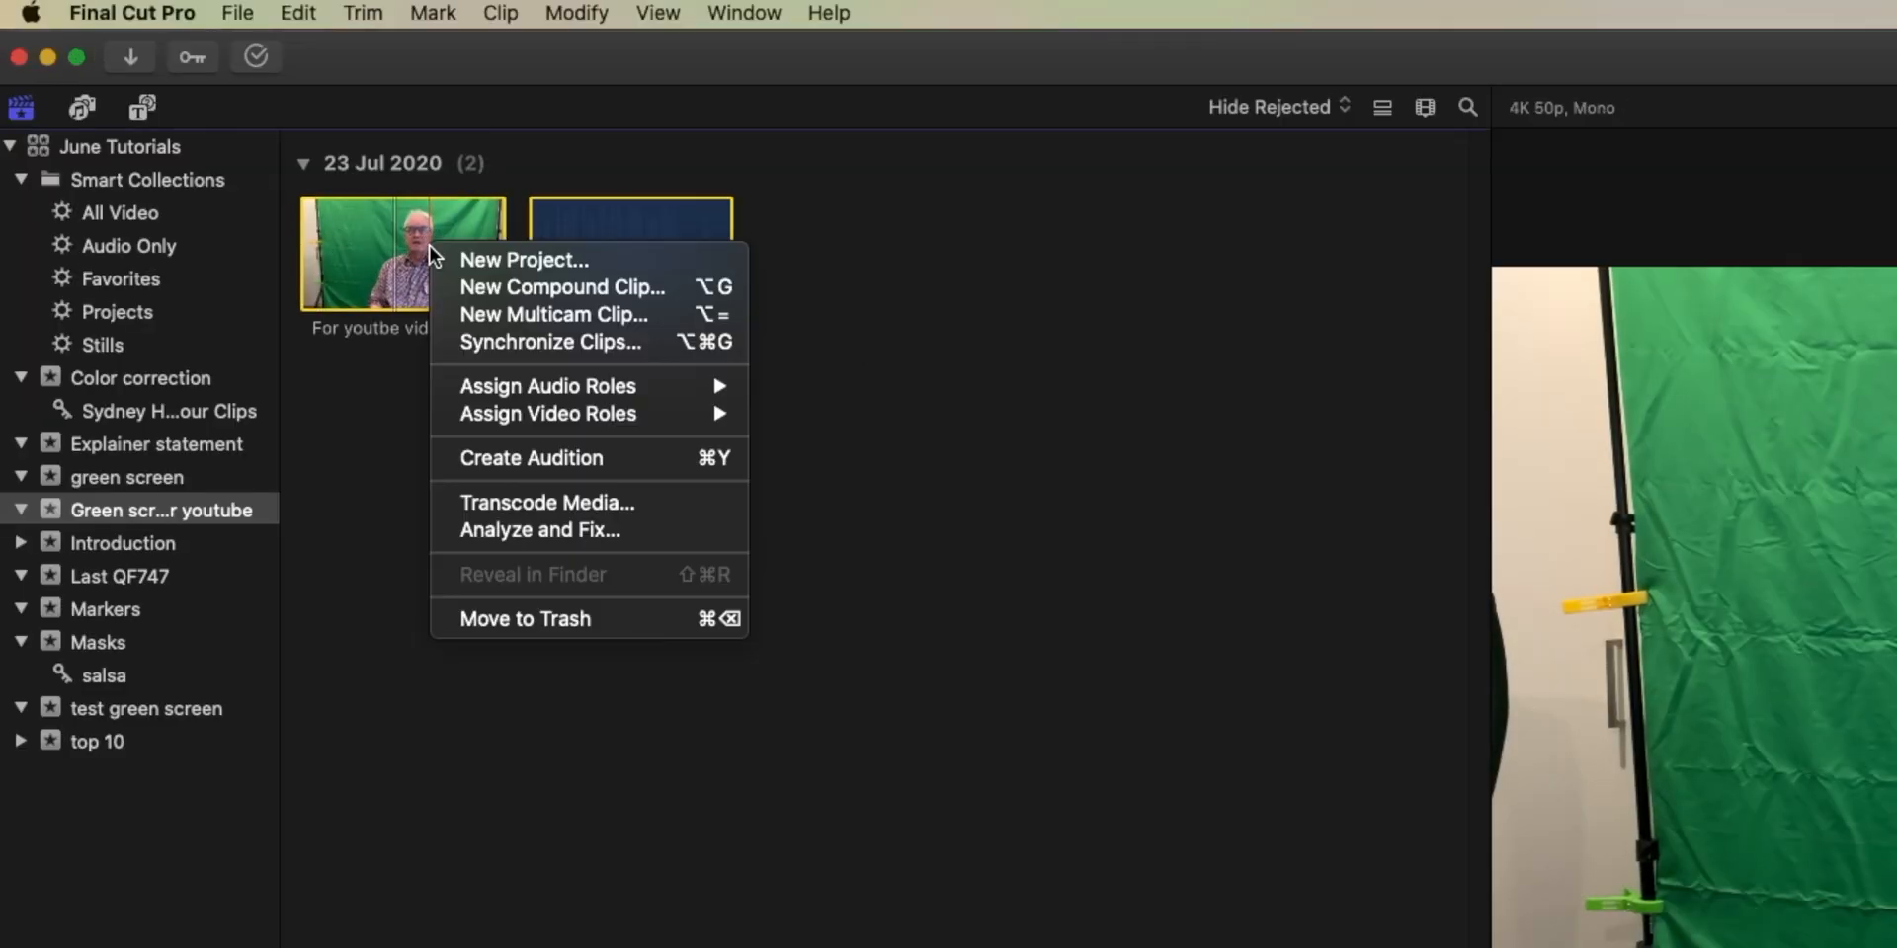
left_click(509, 314)
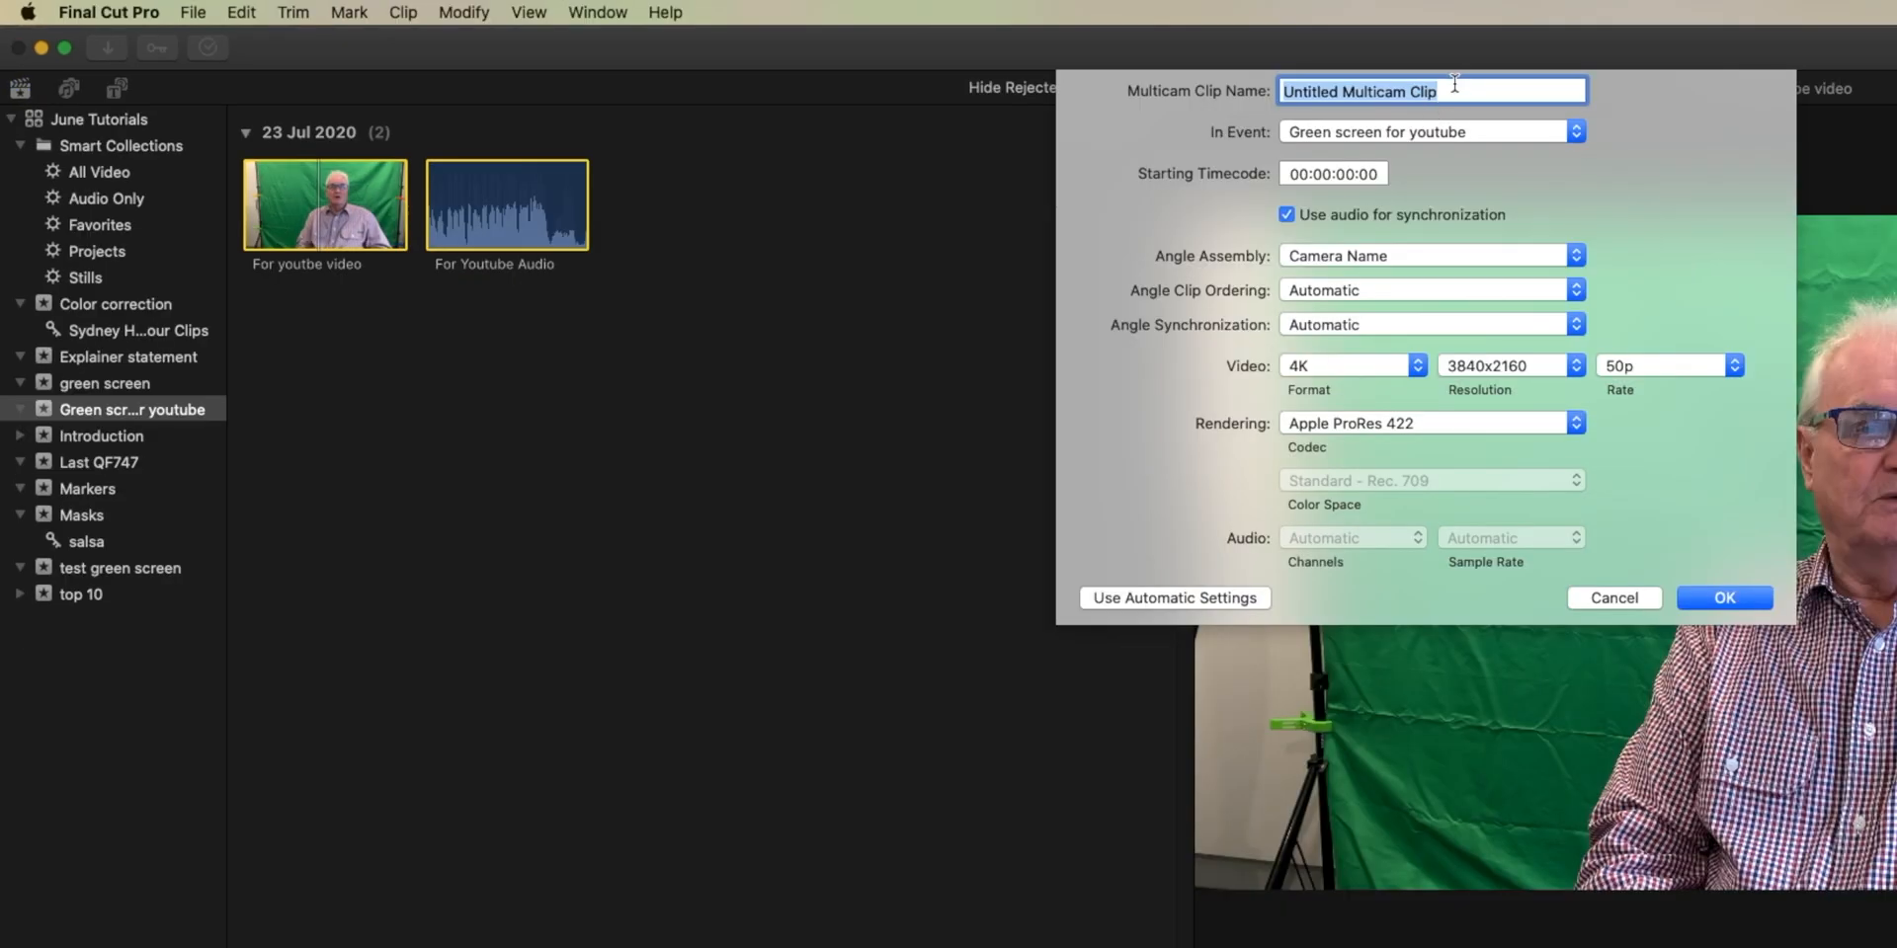
type("green screen")
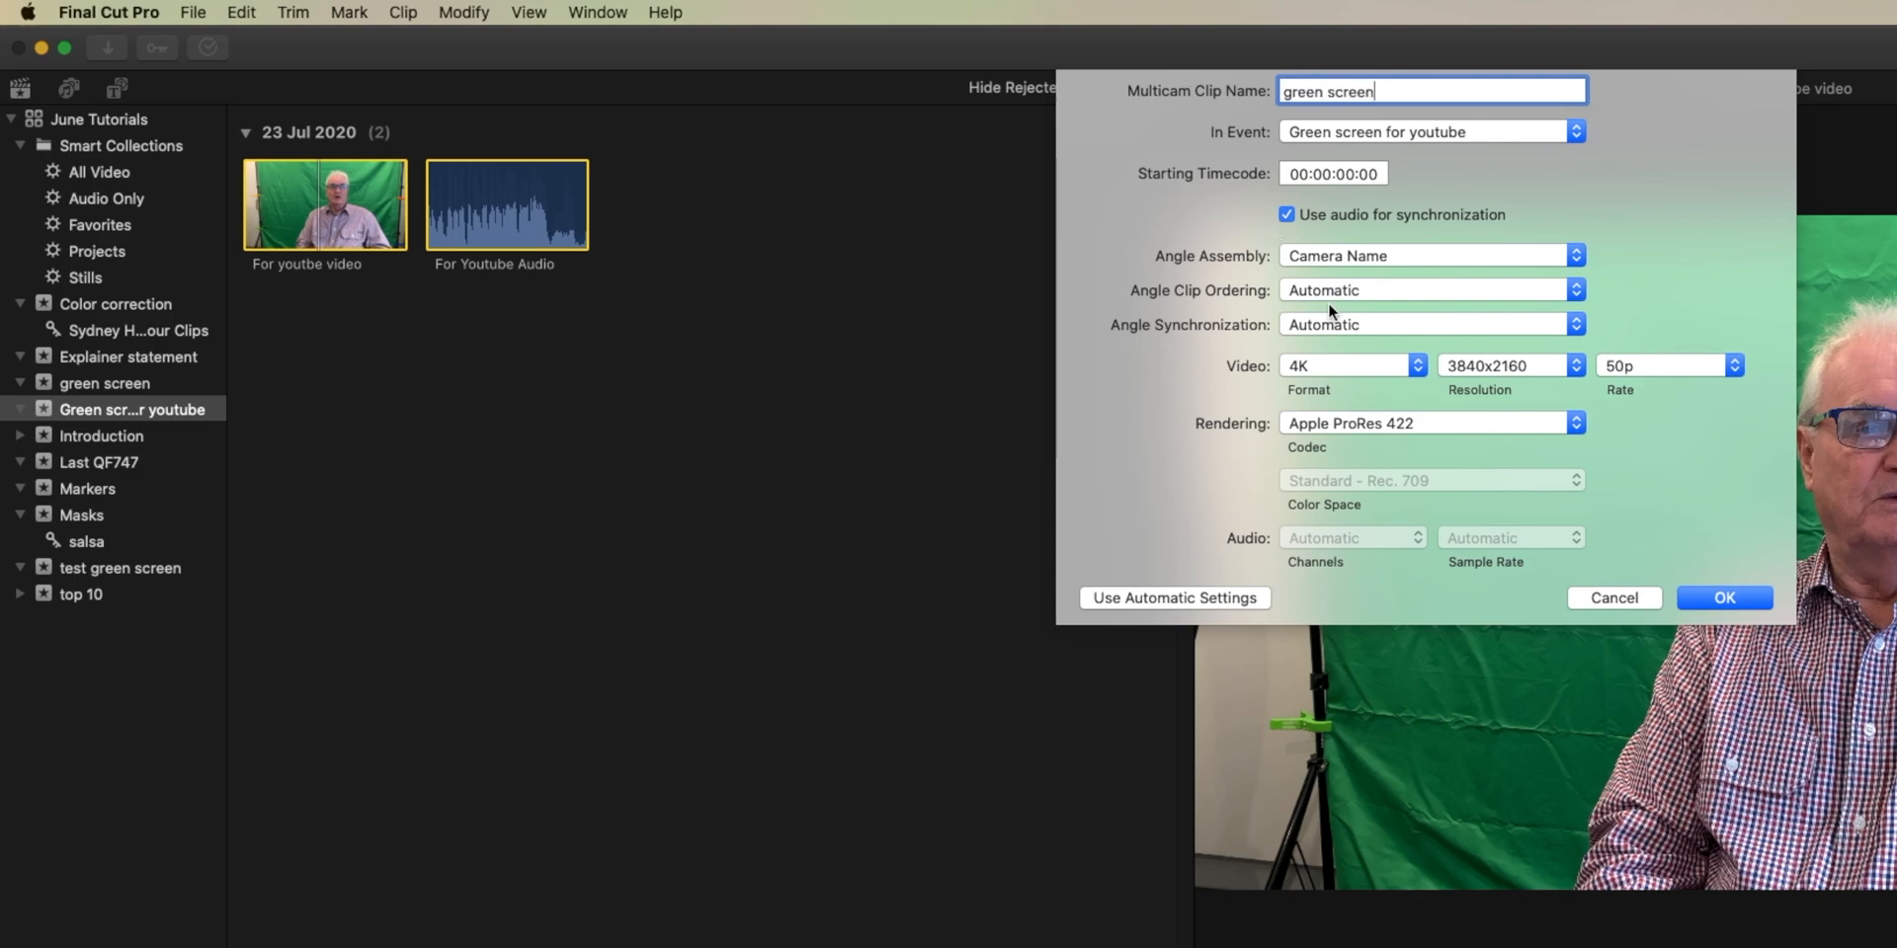
left_click(1418, 367)
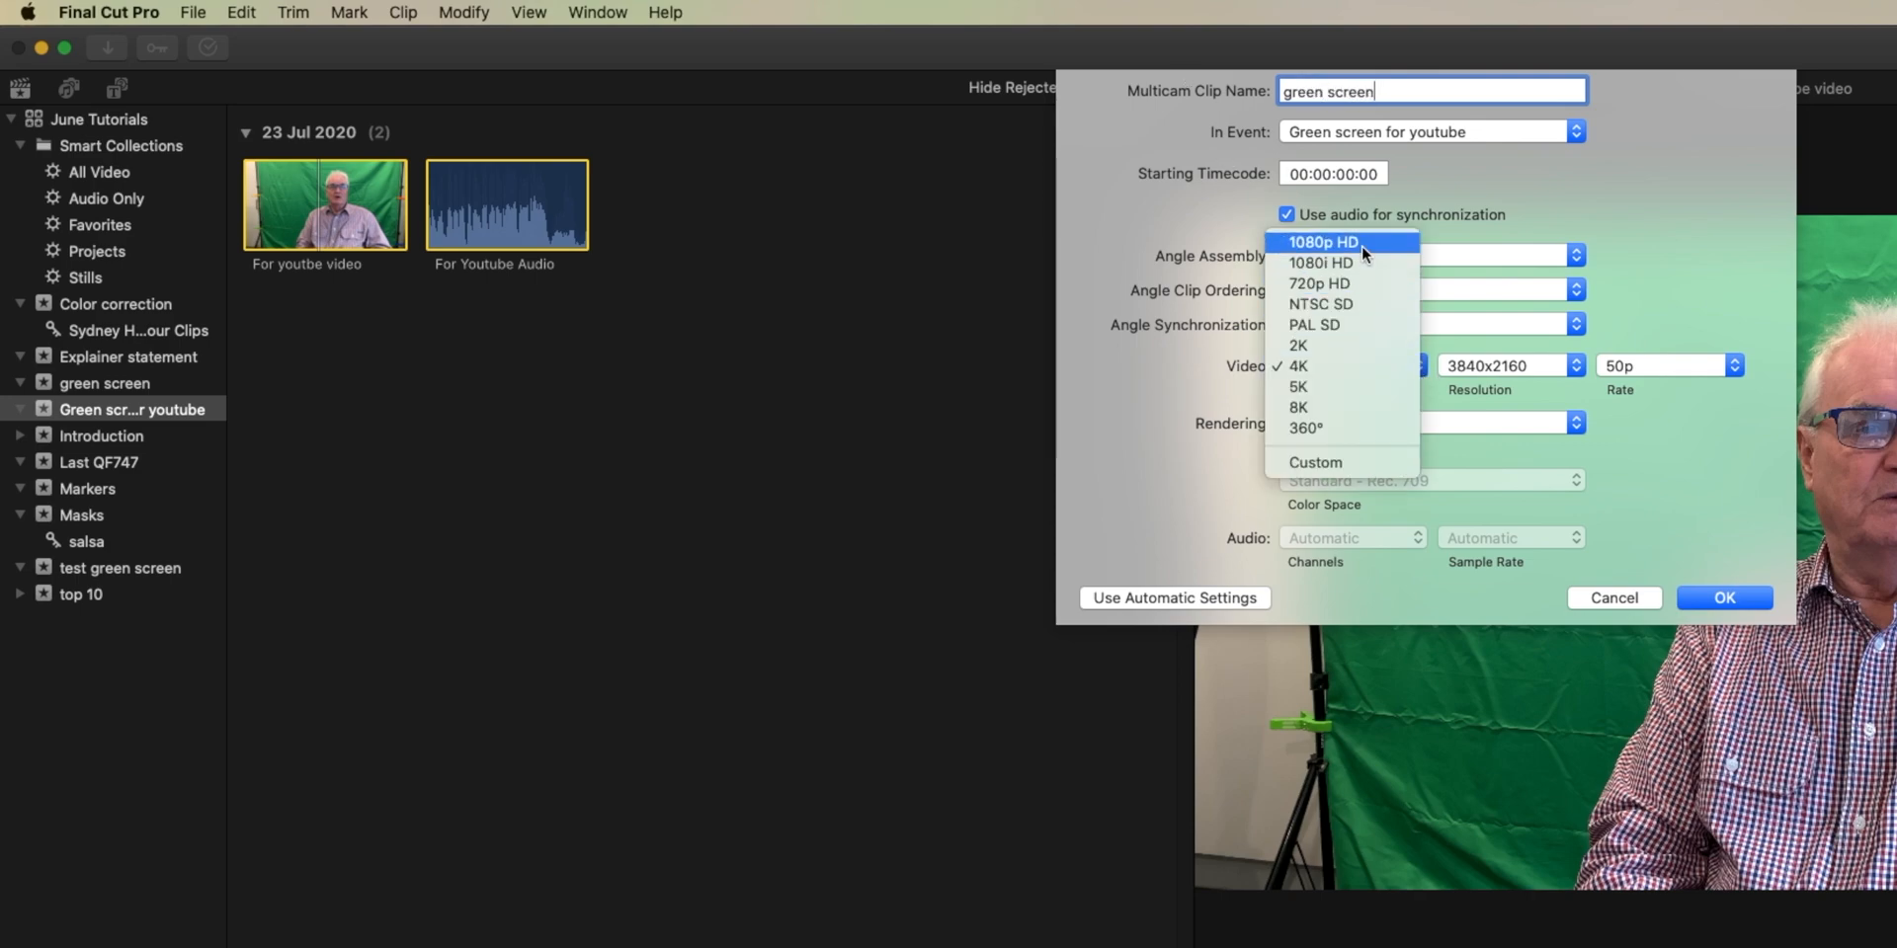
left_click(1361, 246)
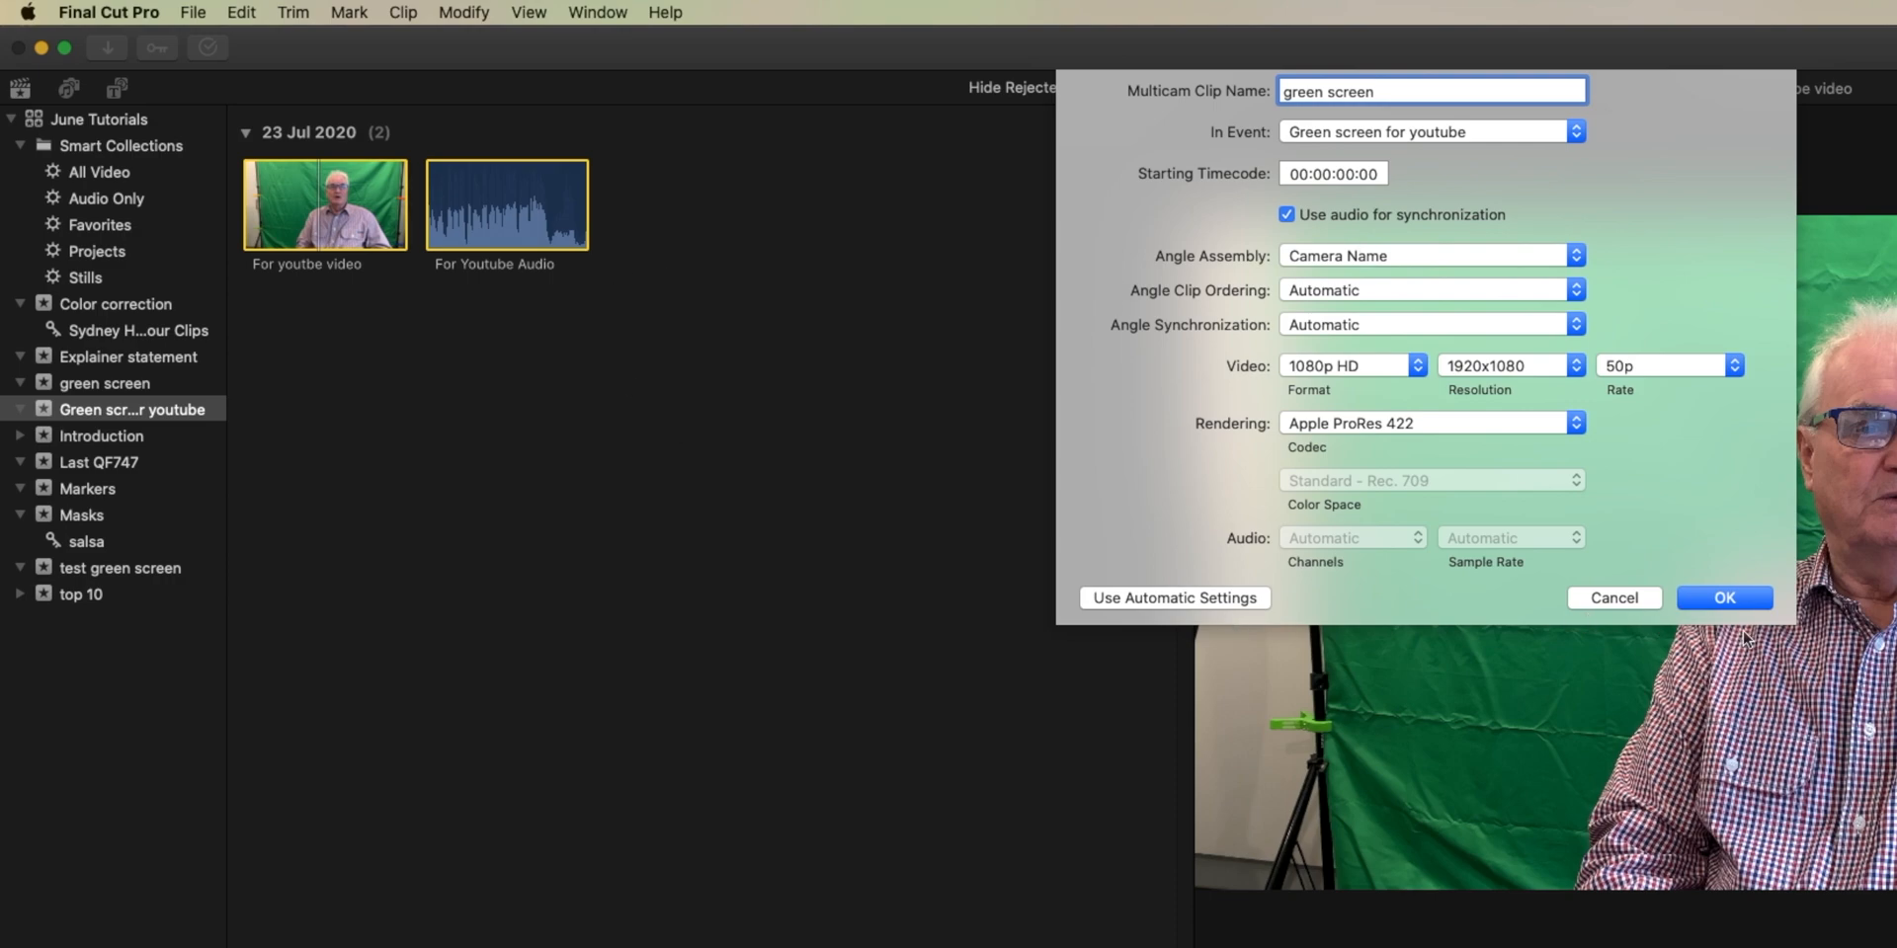
left_click(1724, 598)
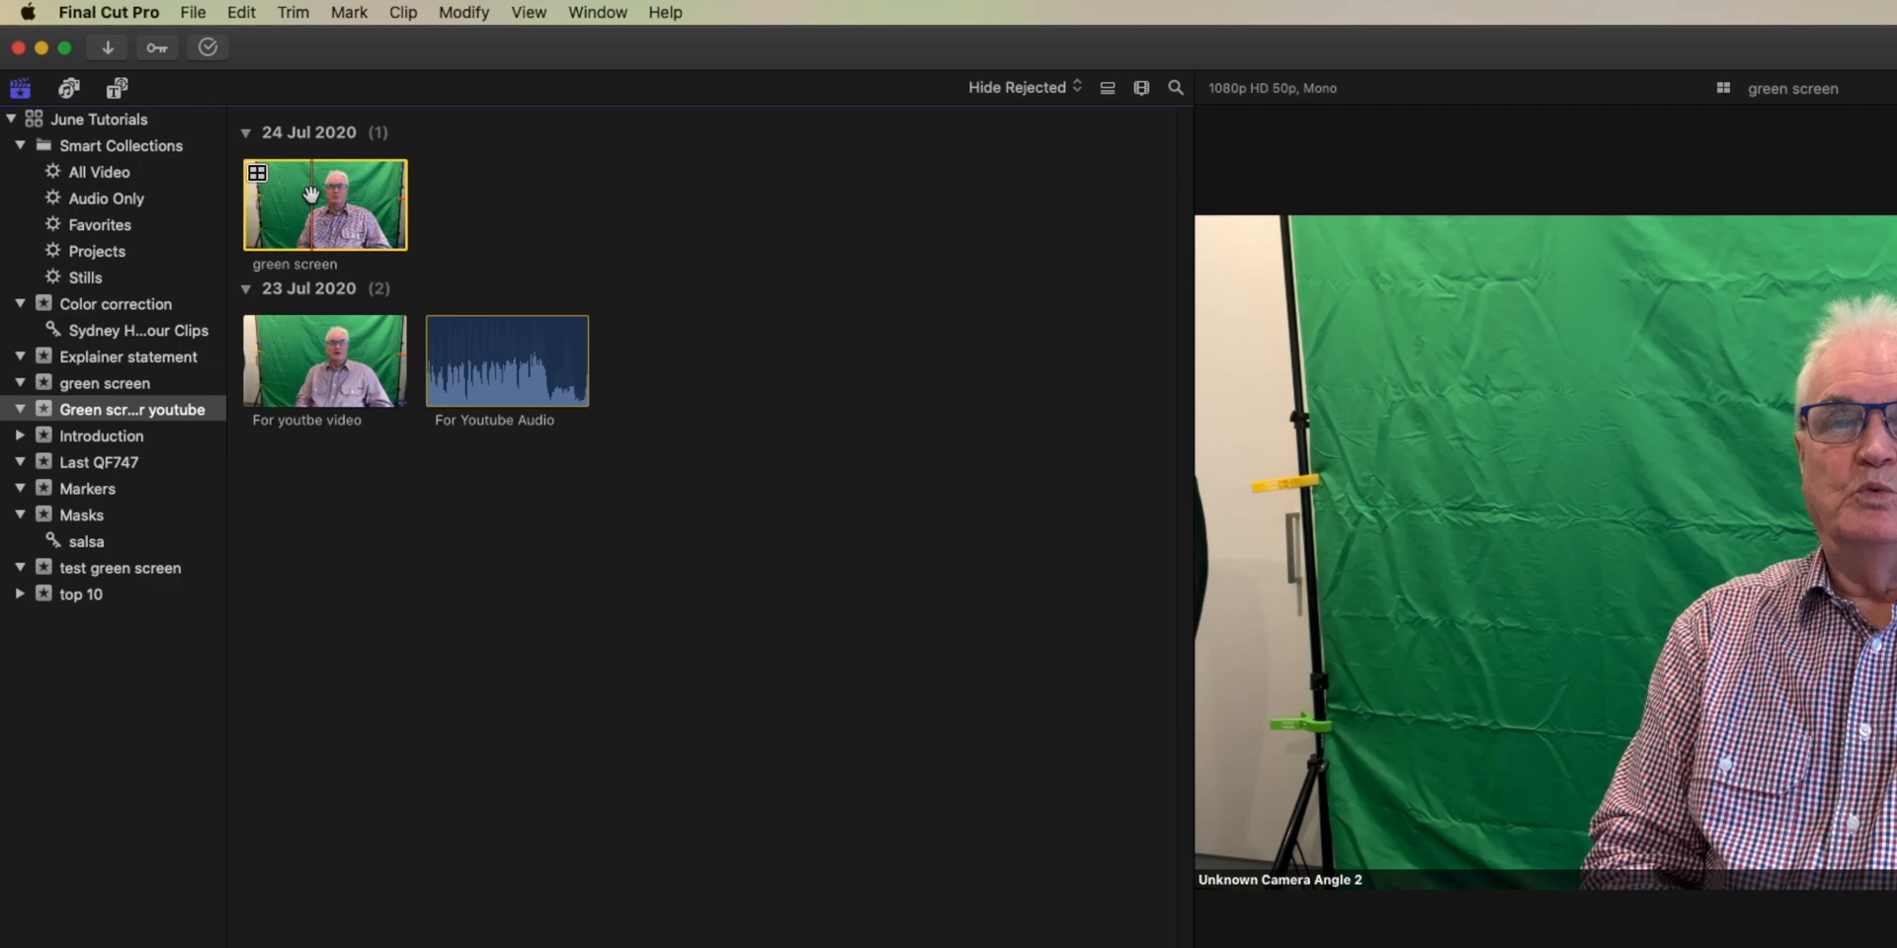
Step: Create a new 1080p HD 50p project named green screen in the Green screen for youtube event
right_click(105, 415)
left_click(163, 440)
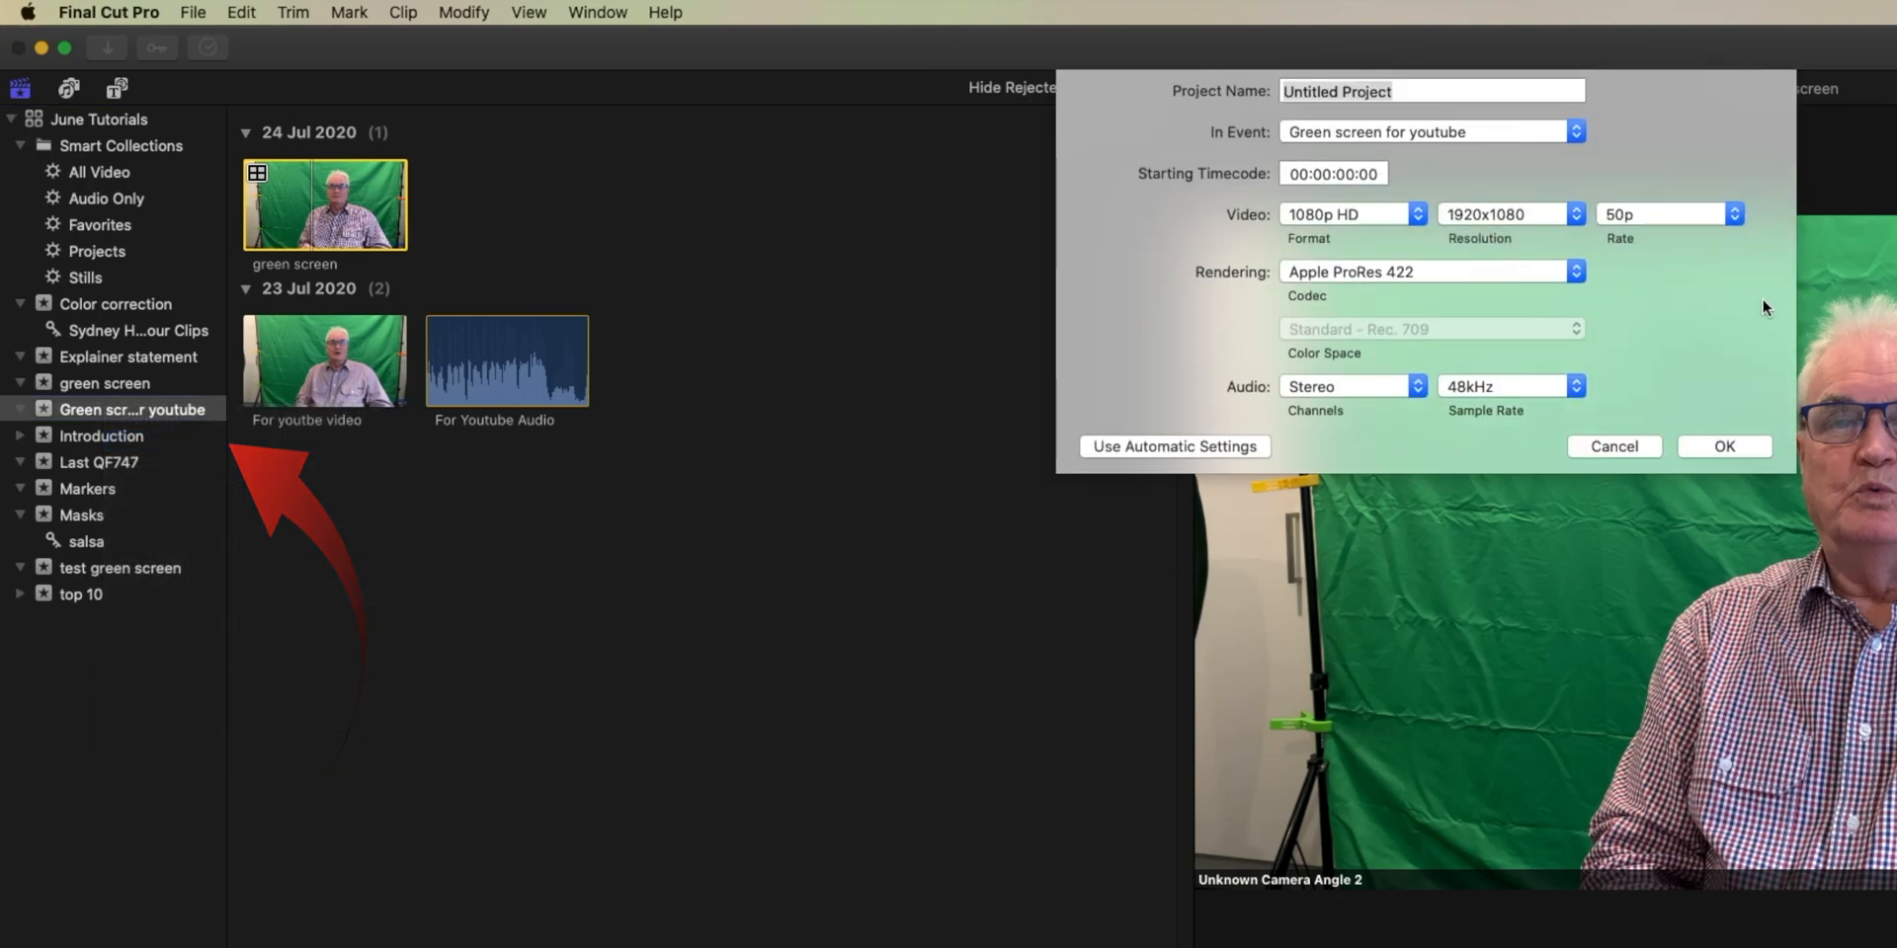
type("gre")
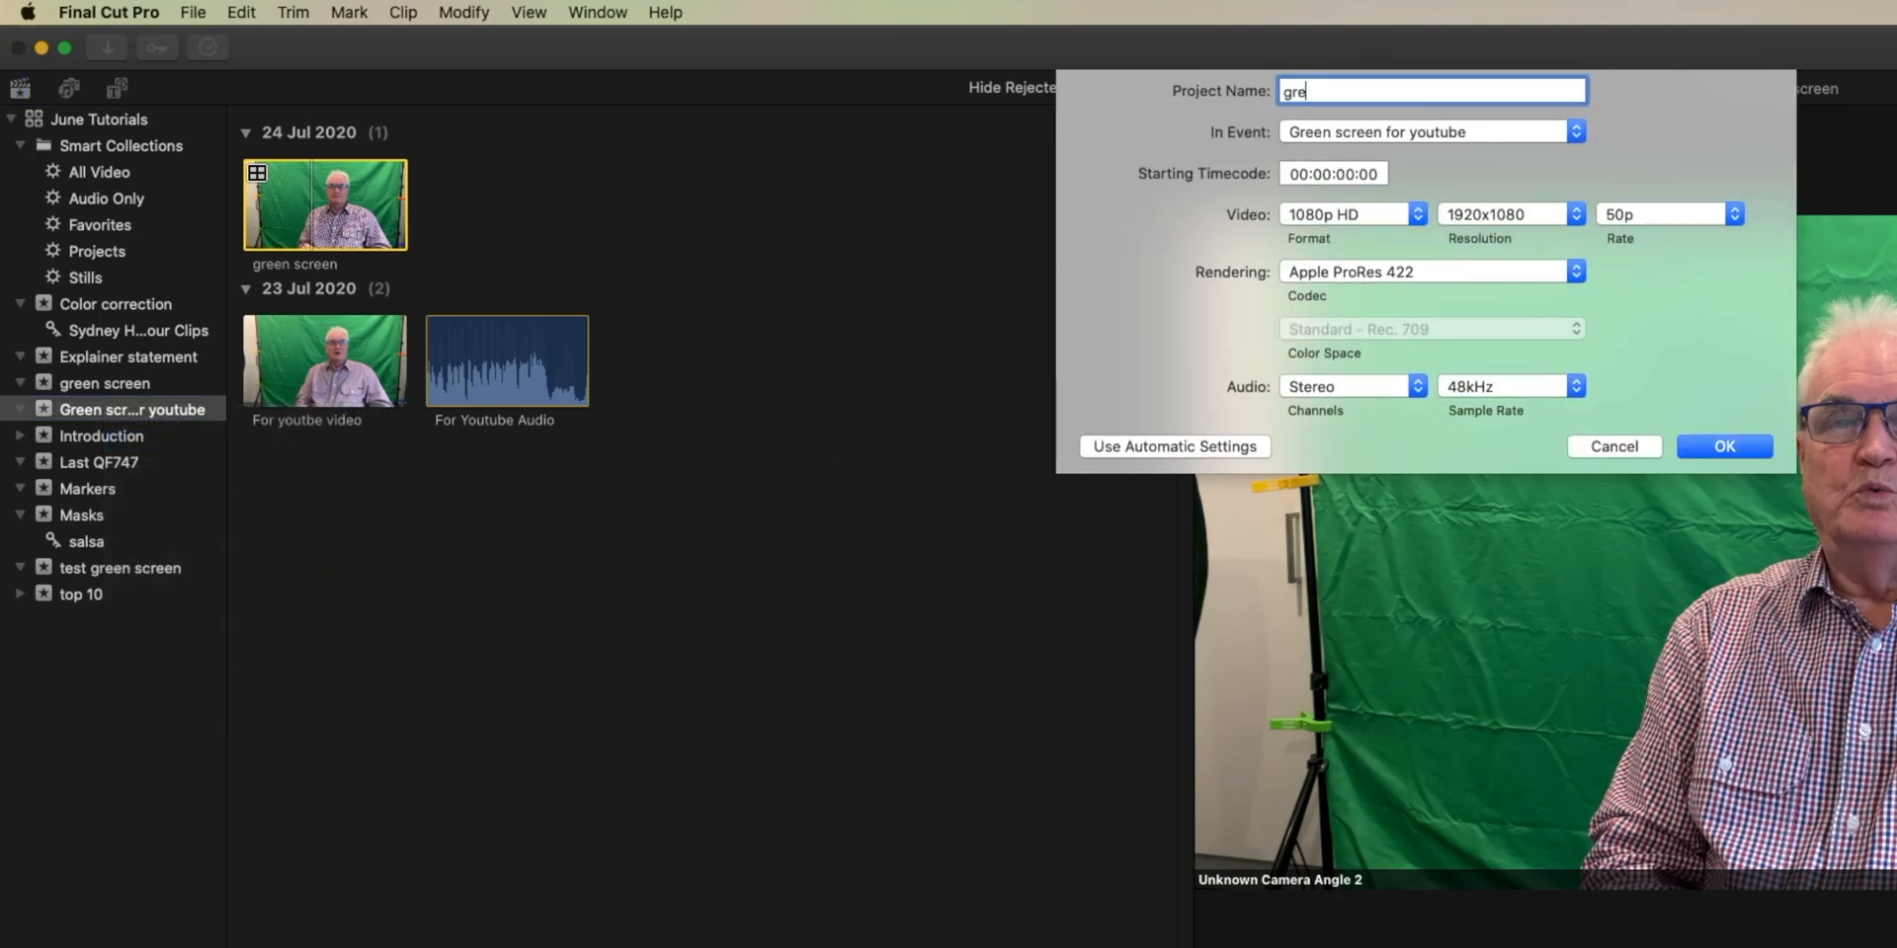
type("en screen")
key("Return")
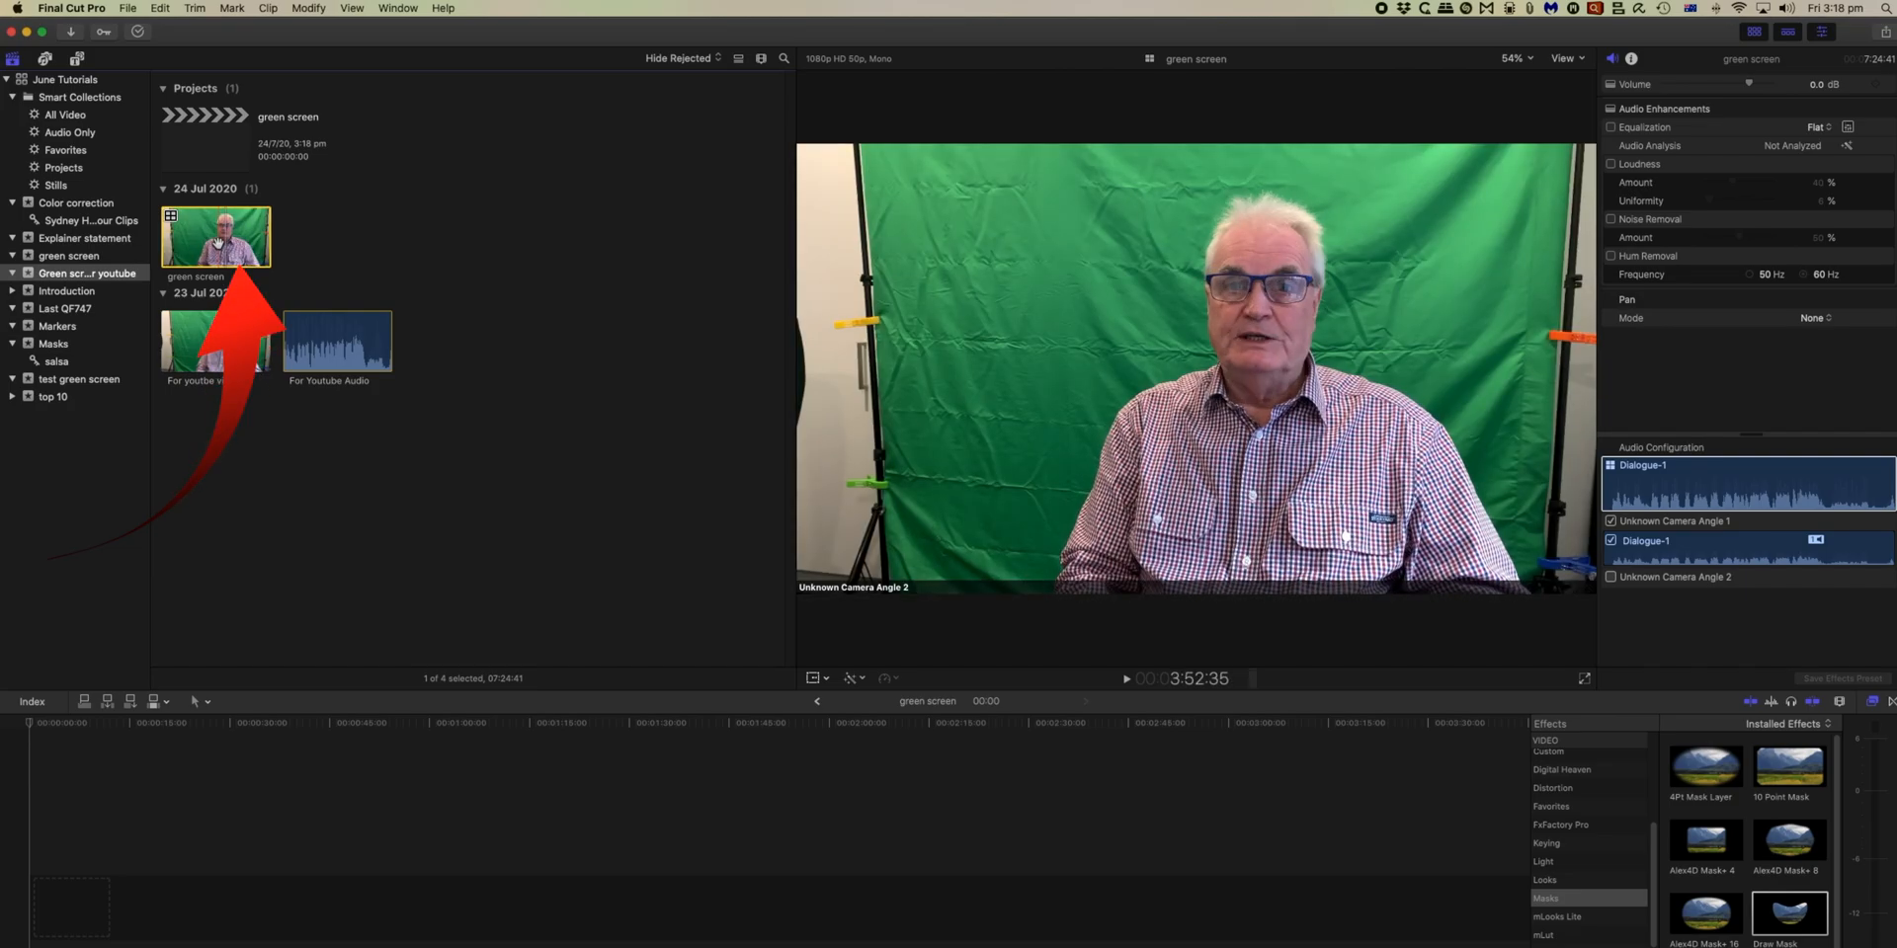
Step: Append the green screen multicam clip to the timeline and, in its angle editor, move the video angle above the audio angle
key("e")
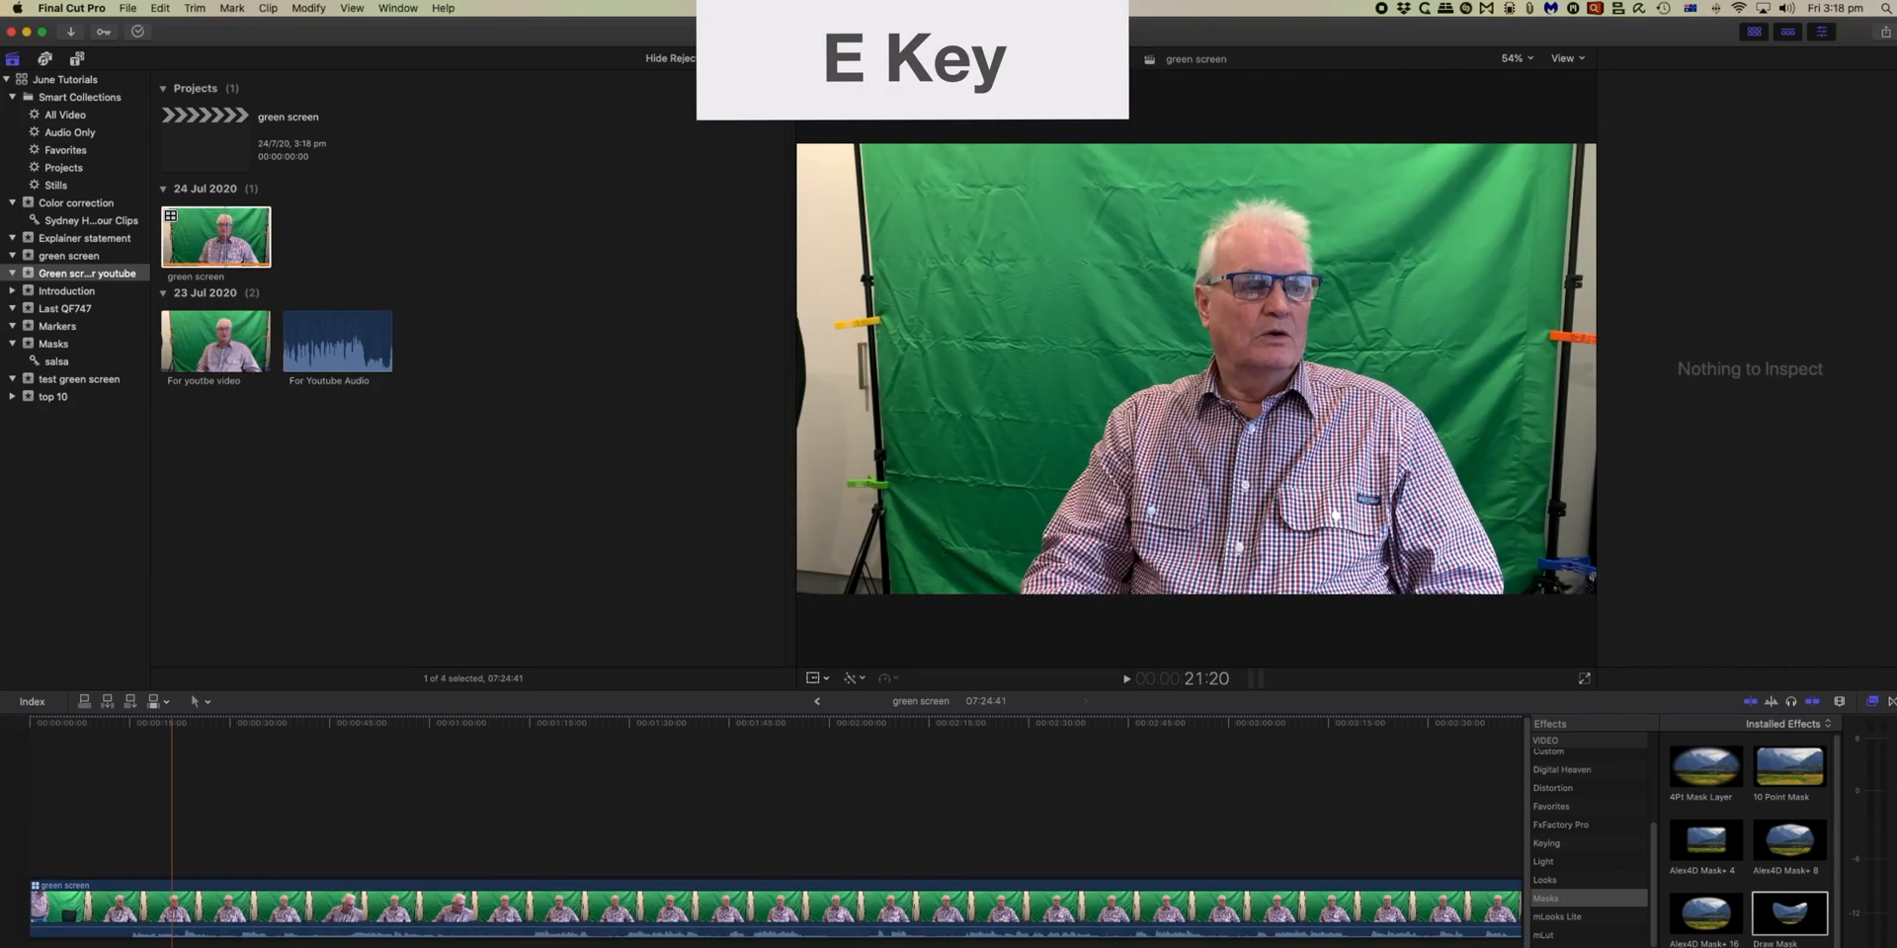
double_click(482, 911)
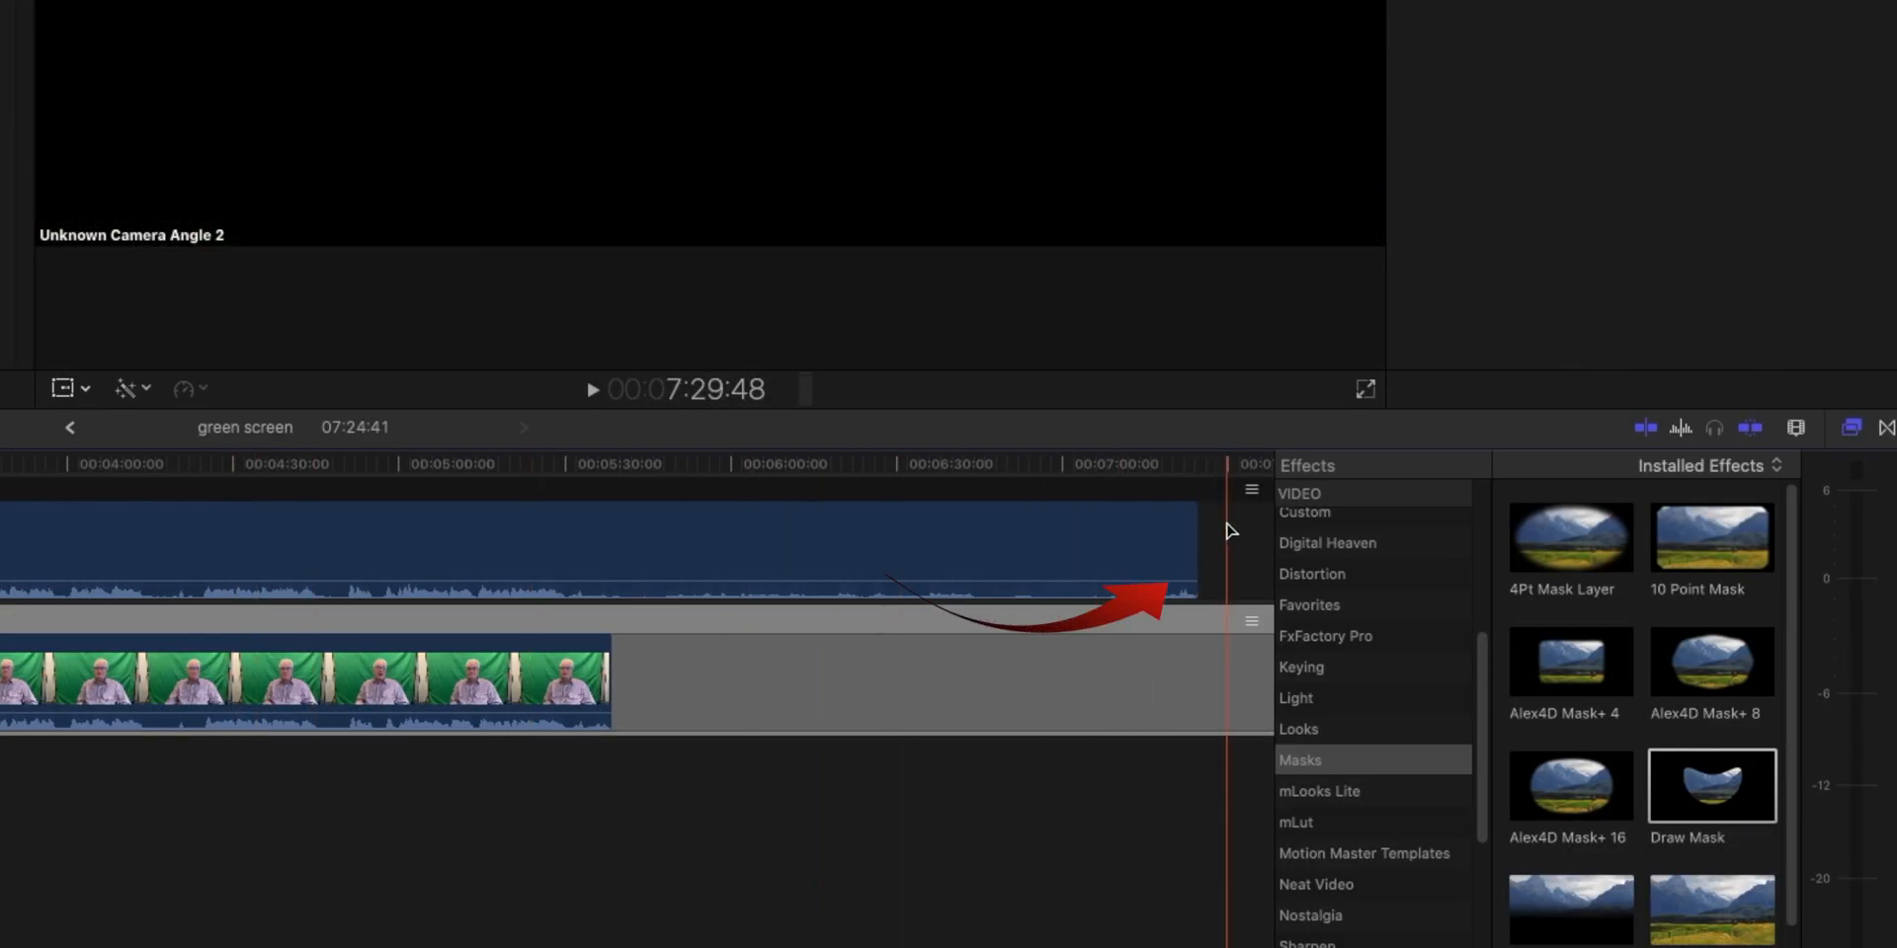
left_click_drag(1253, 493, 1254, 596)
left_click_drag(1519, 800, 1519, 848)
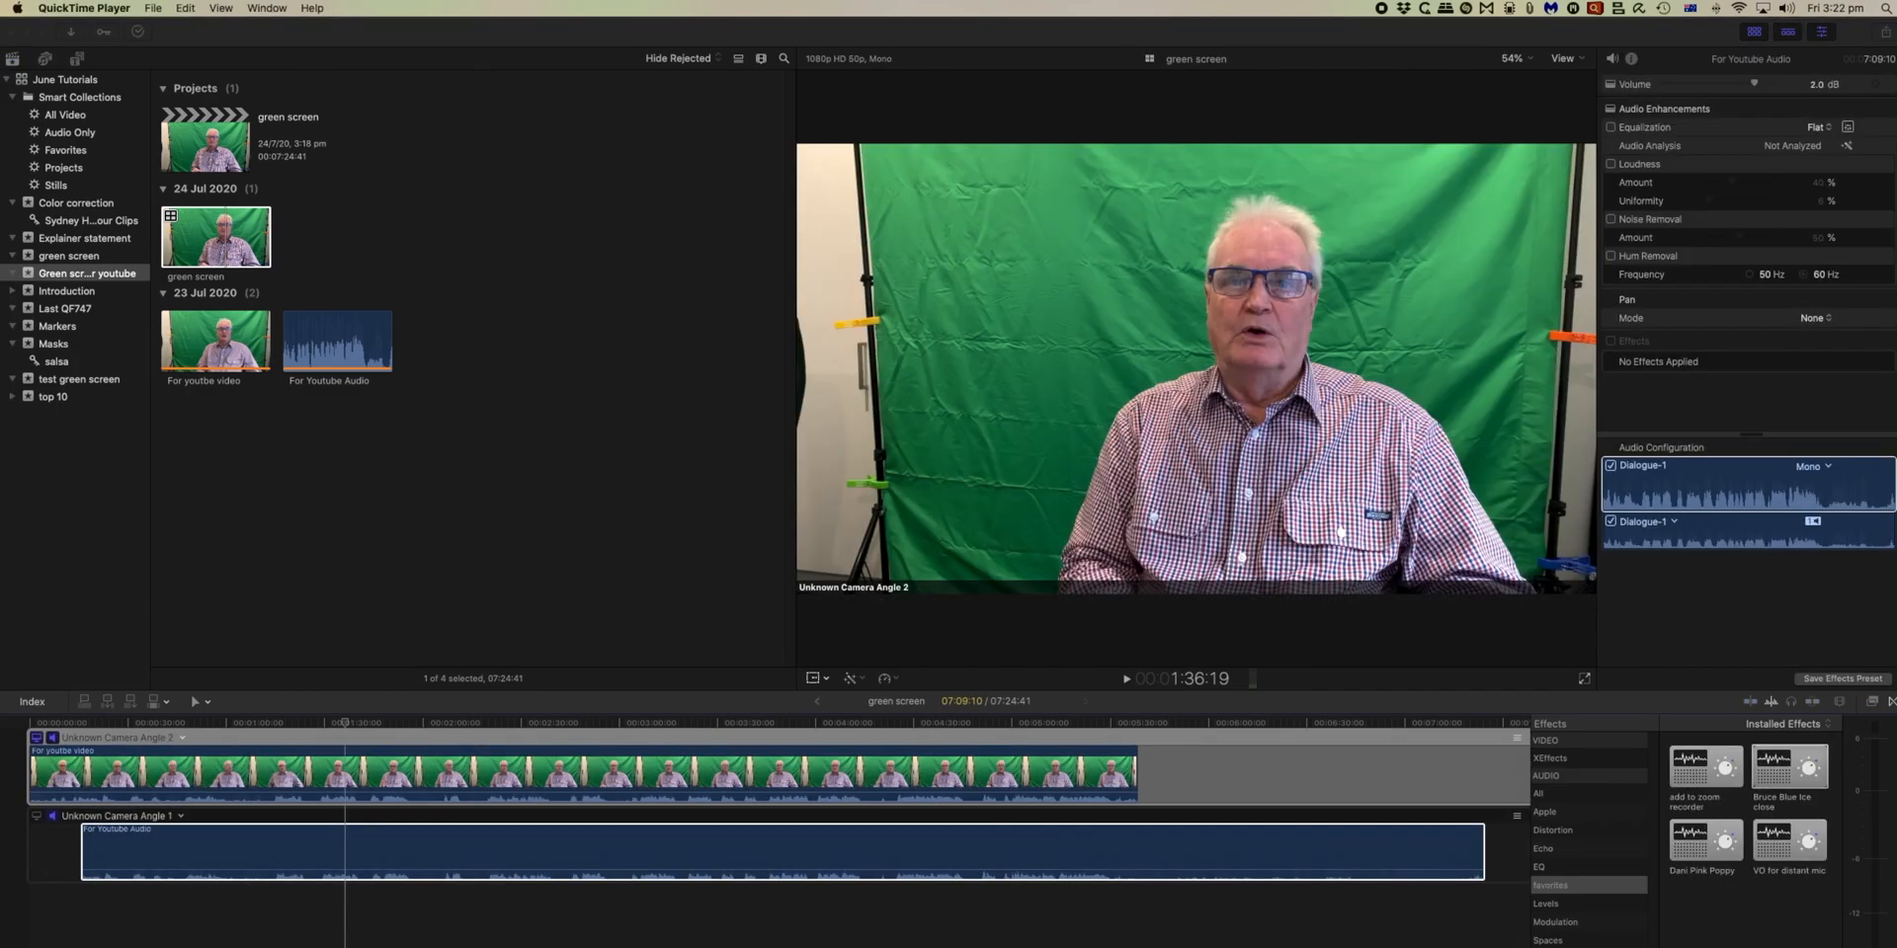
Step: Apply the Bruce Blue Ice close audio effect to the For Youtube Audio clip
left_click(351, 846)
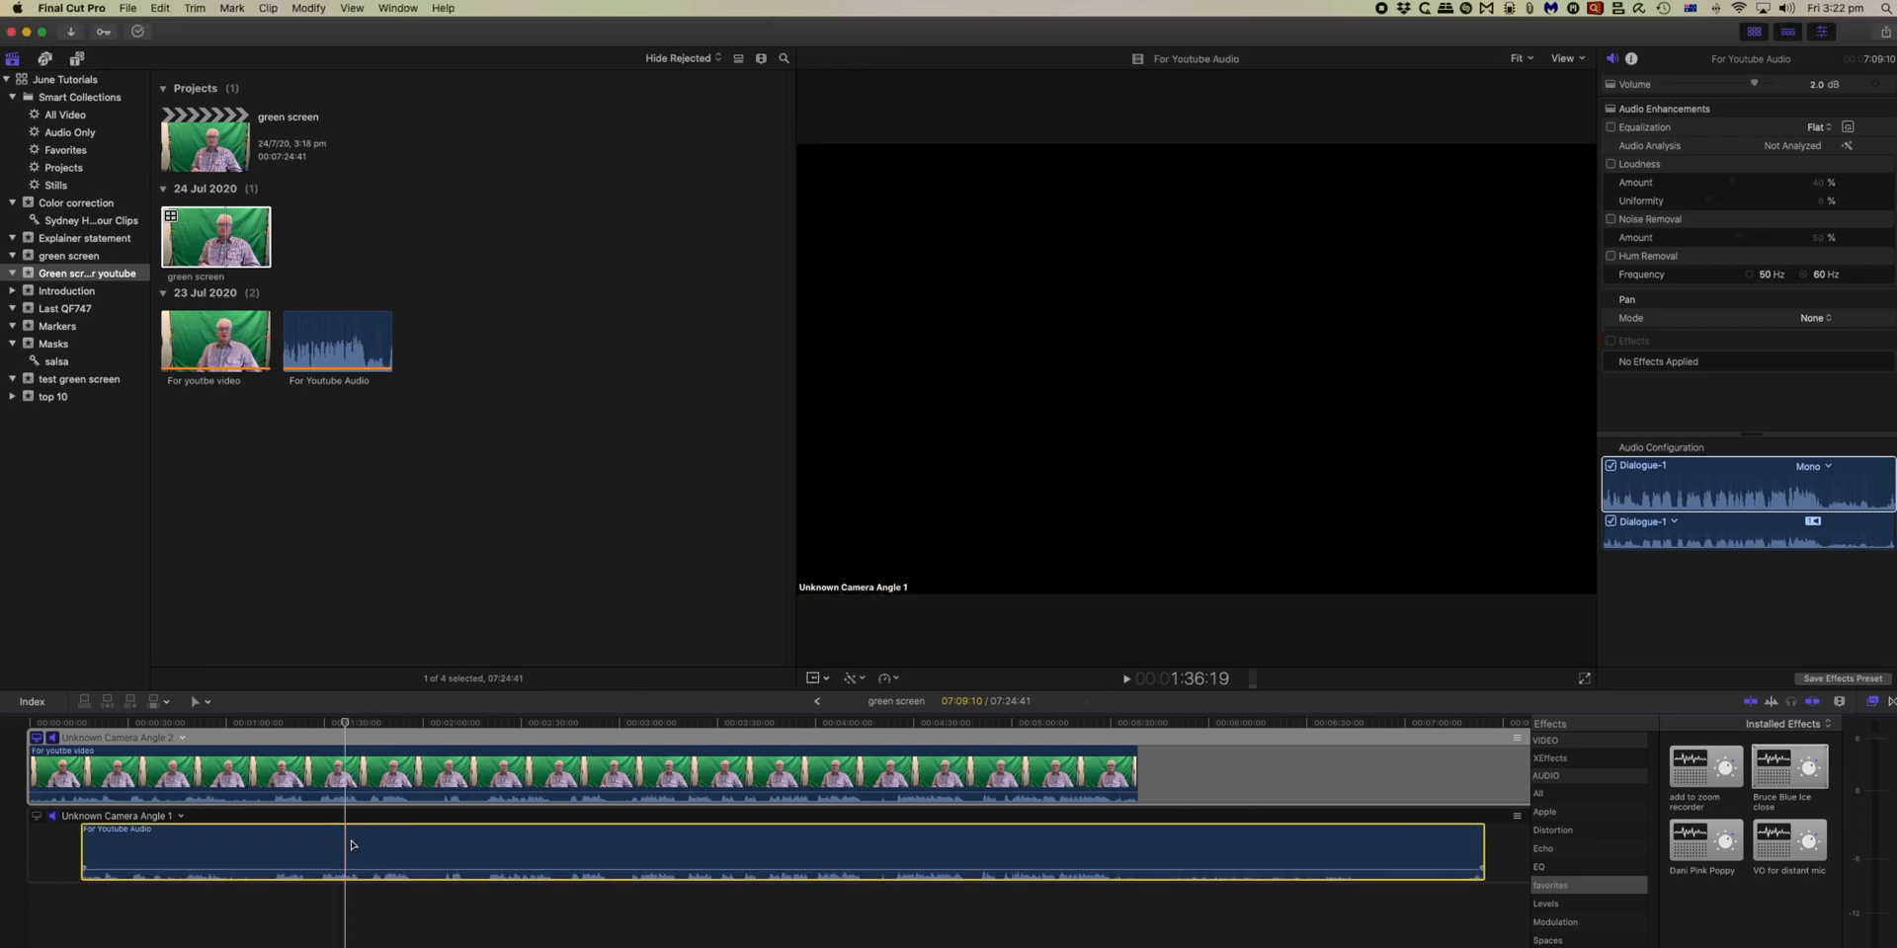
left_click(1774, 319)
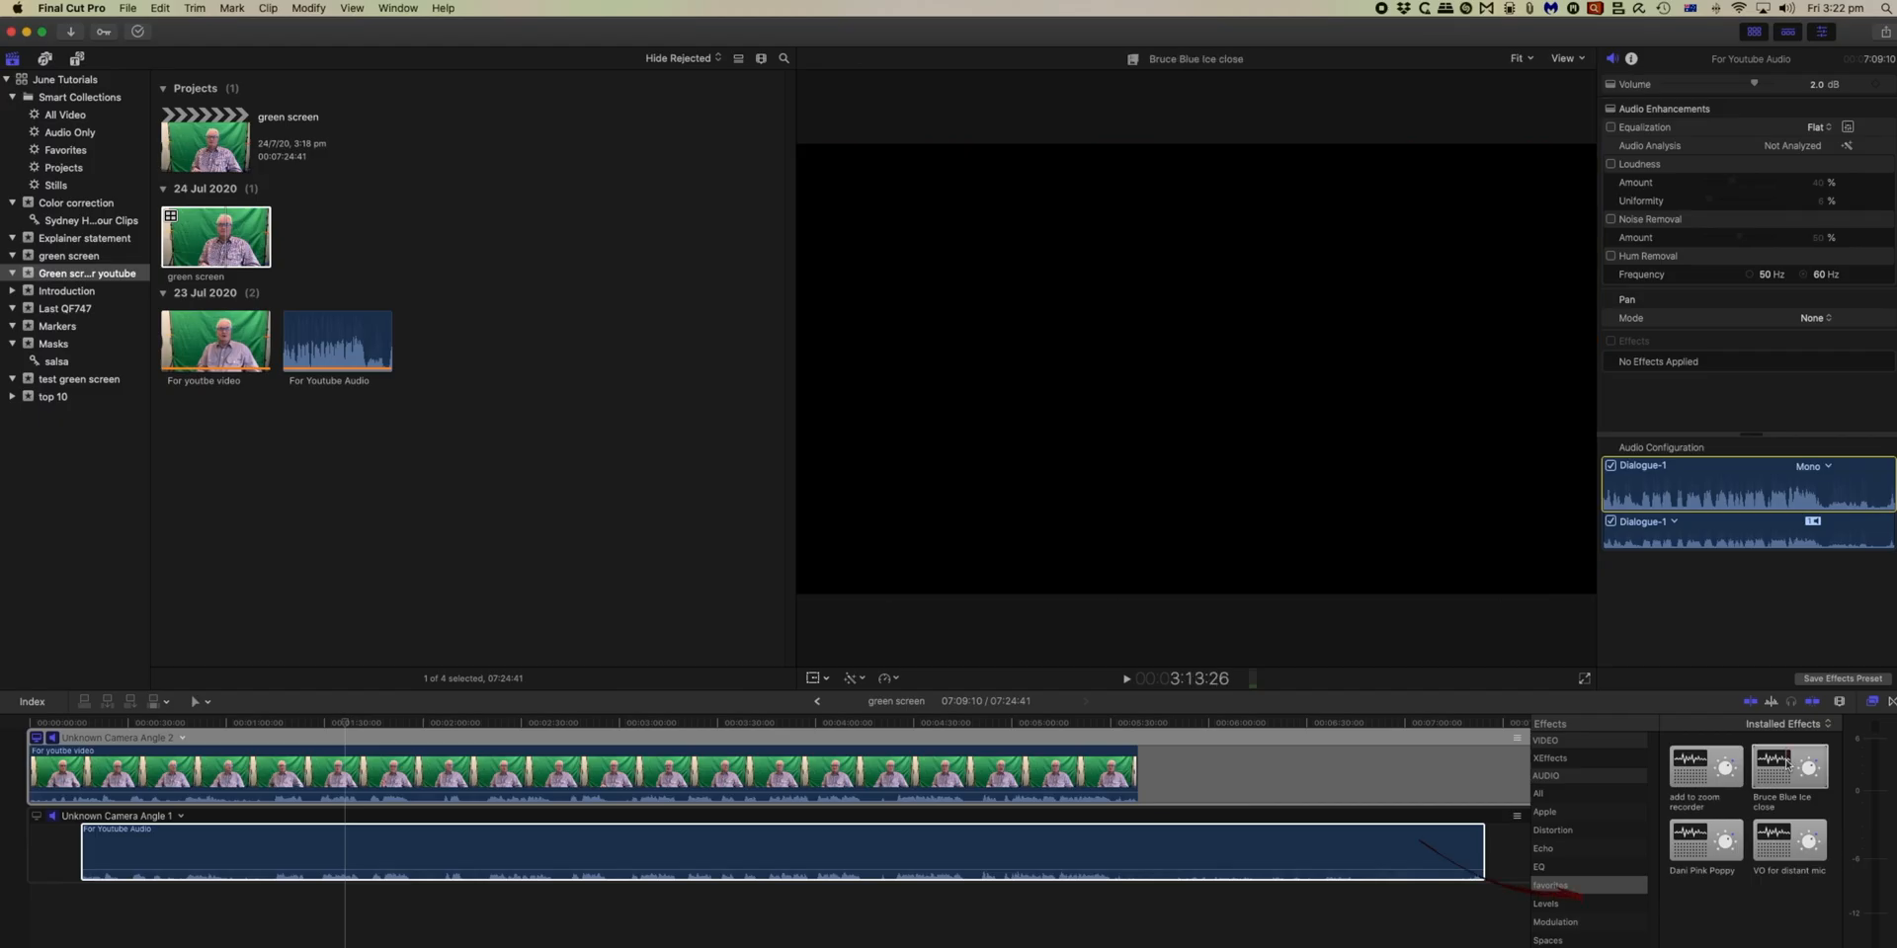
left_click_drag(1786, 763, 948, 845)
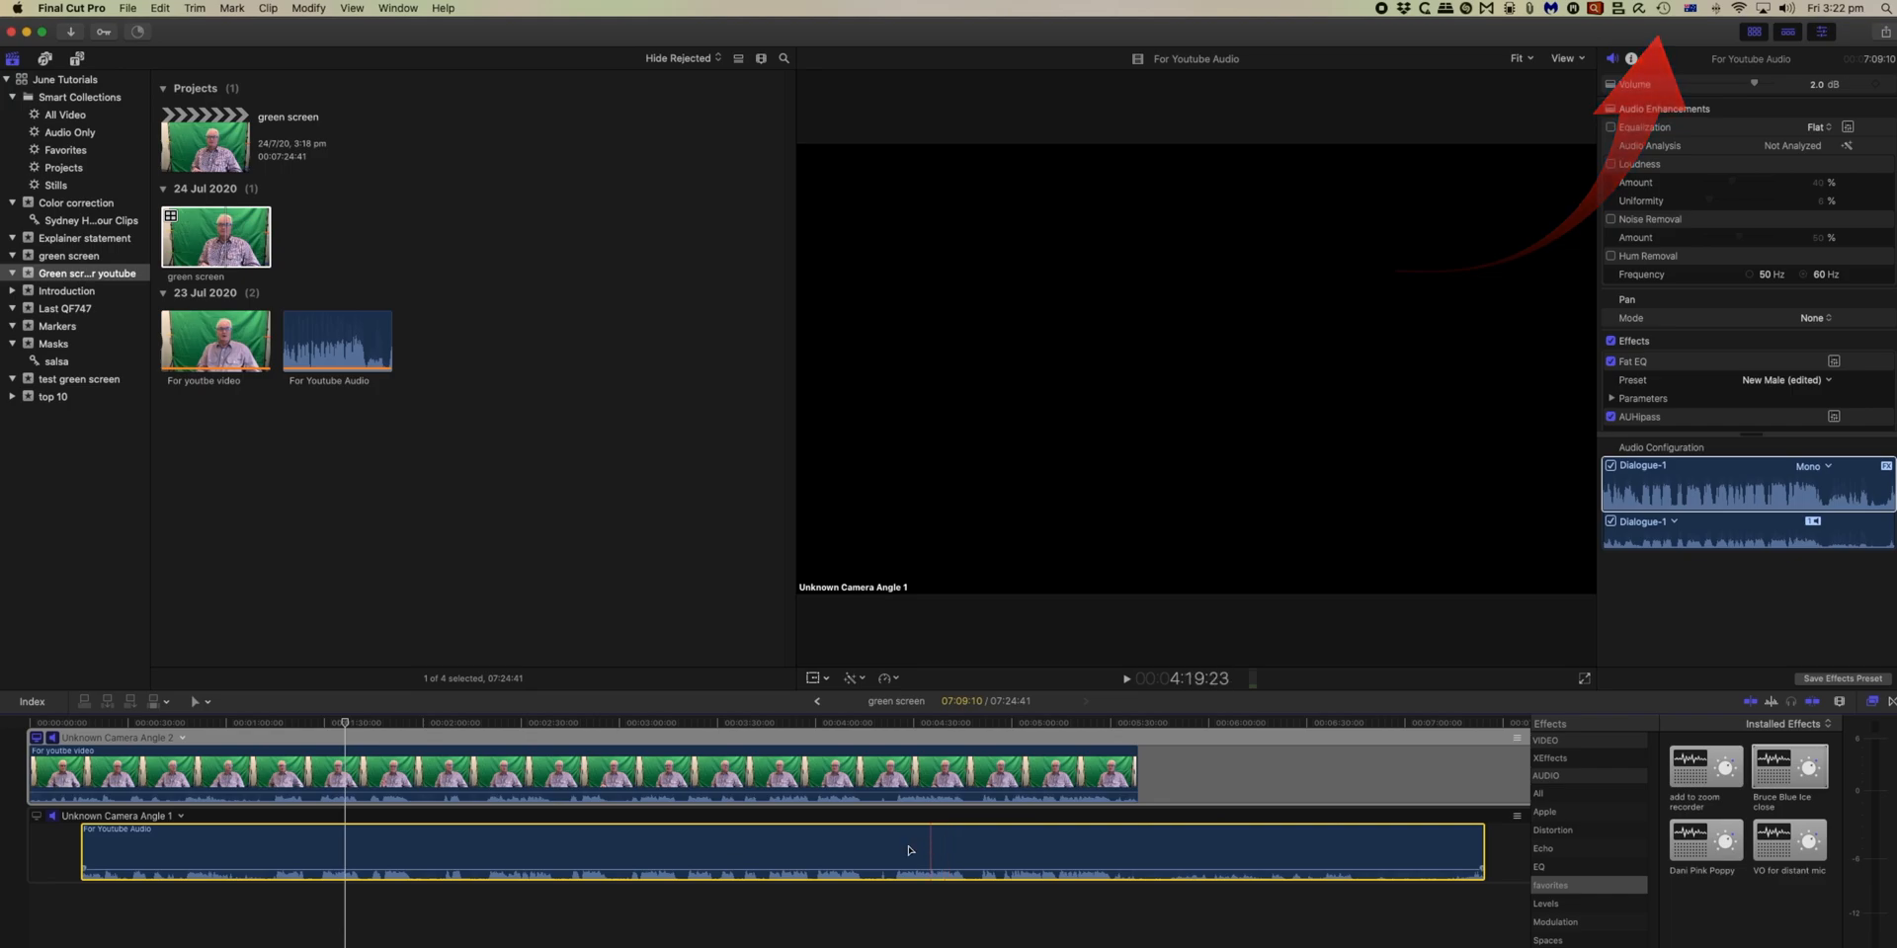
Step: Play the angles from about 1:30 and lower the For youtbe video clip's own audio level all the way down
left_click(327, 734)
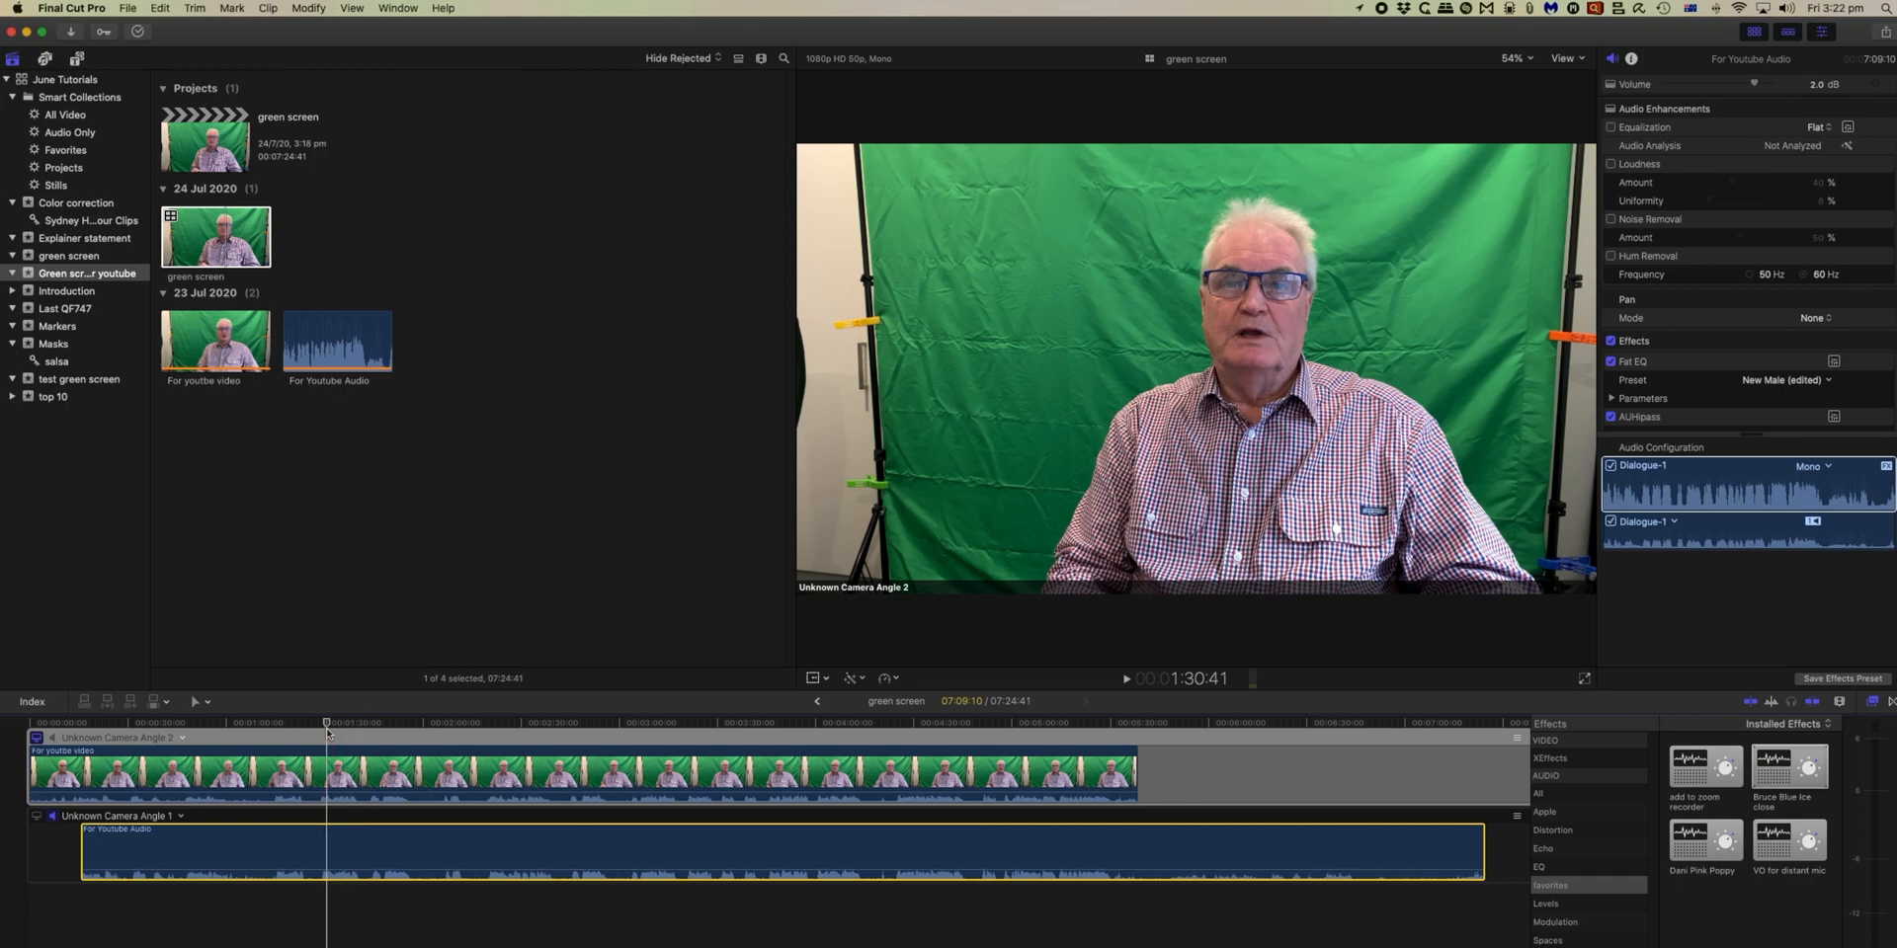
key("space")
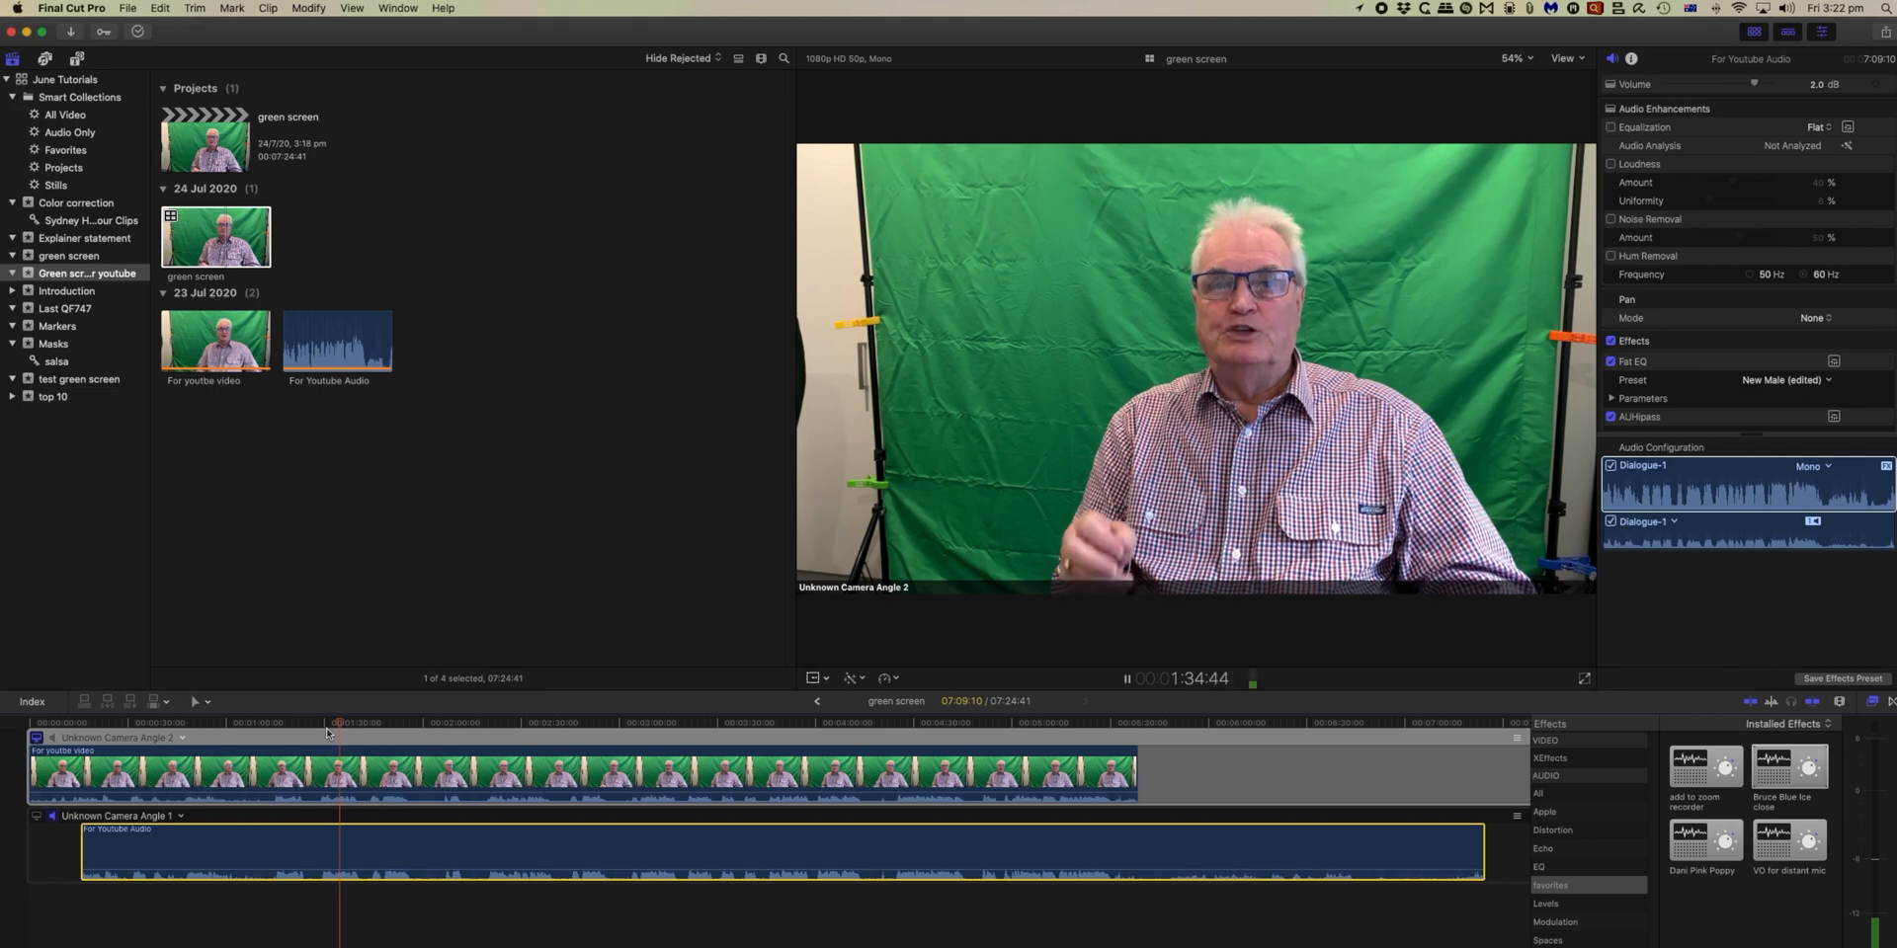
key("space")
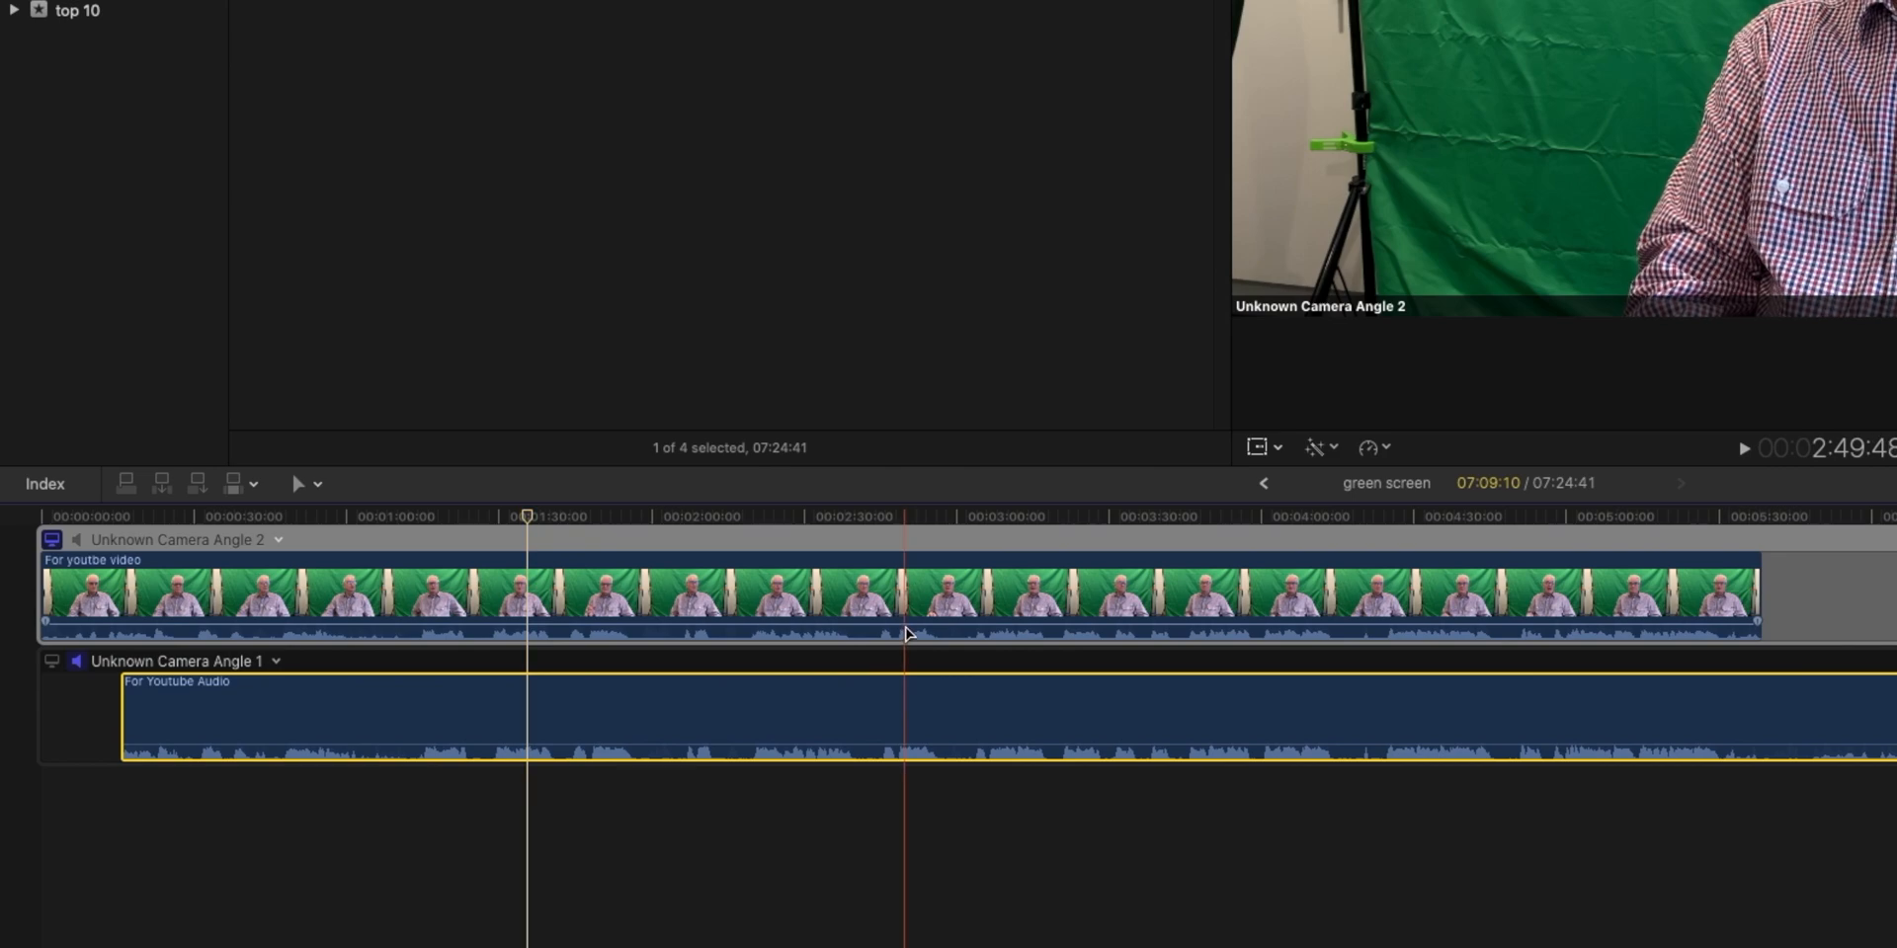
mouse_move(906, 625)
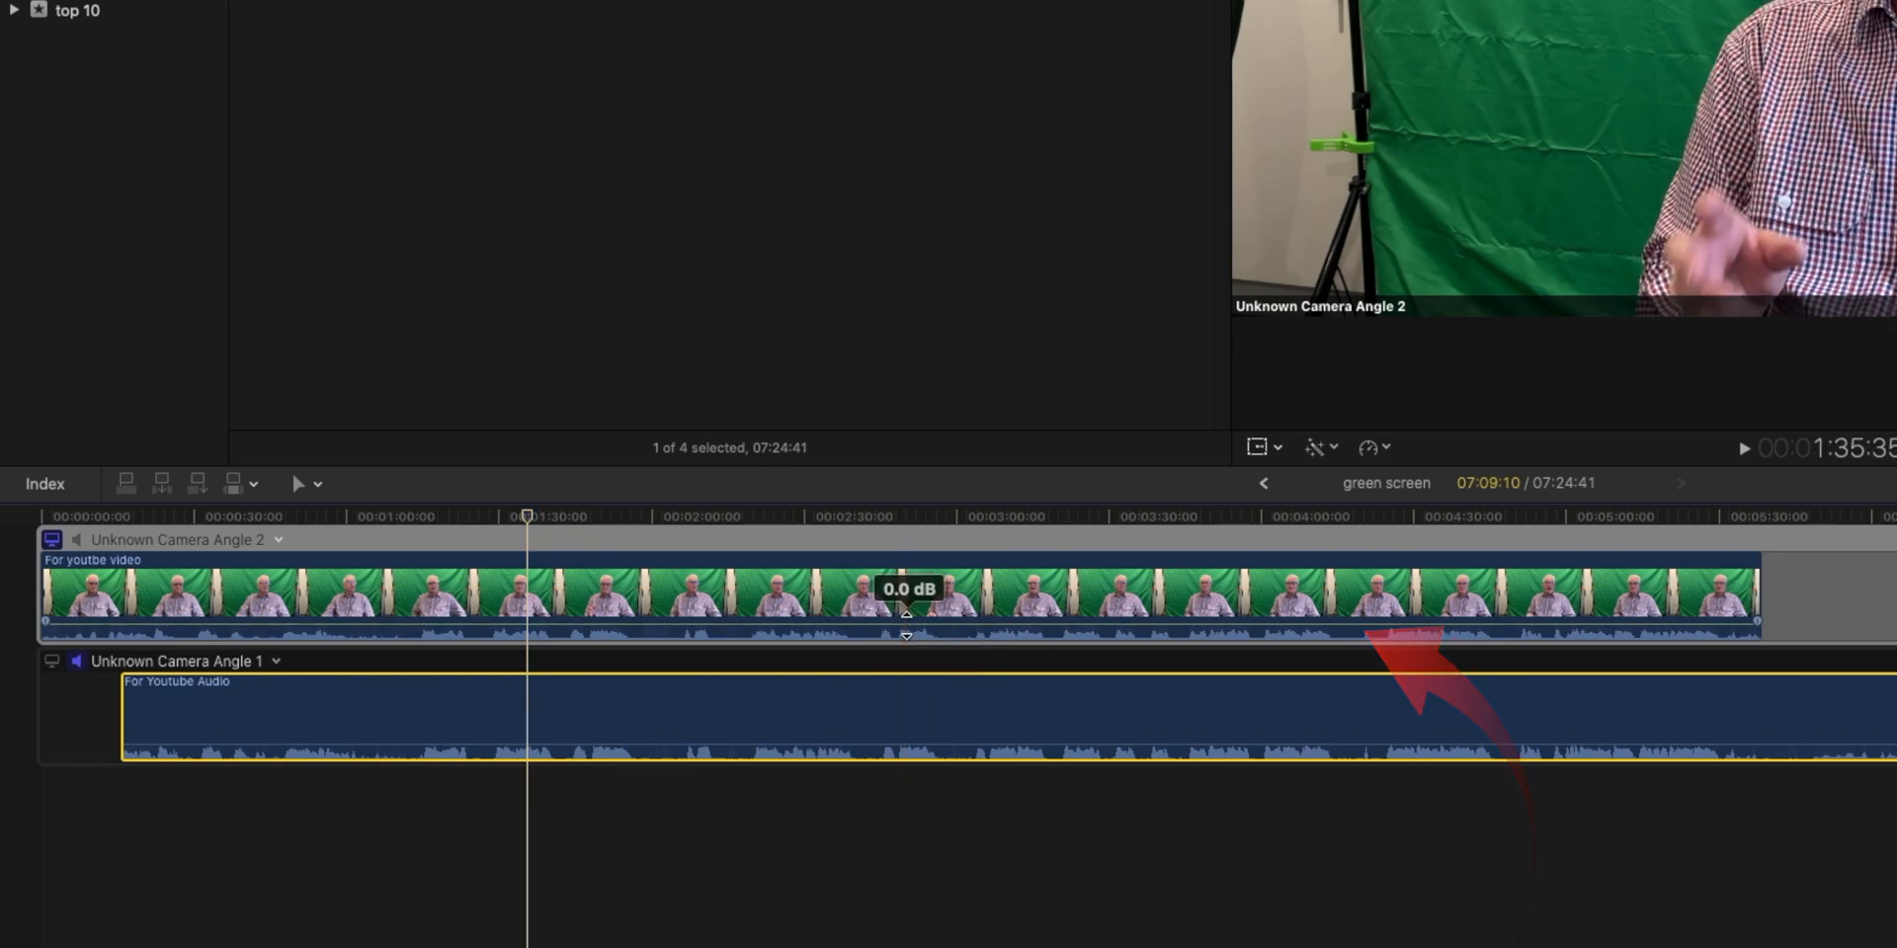
left_click_drag(906, 626, 899, 642)
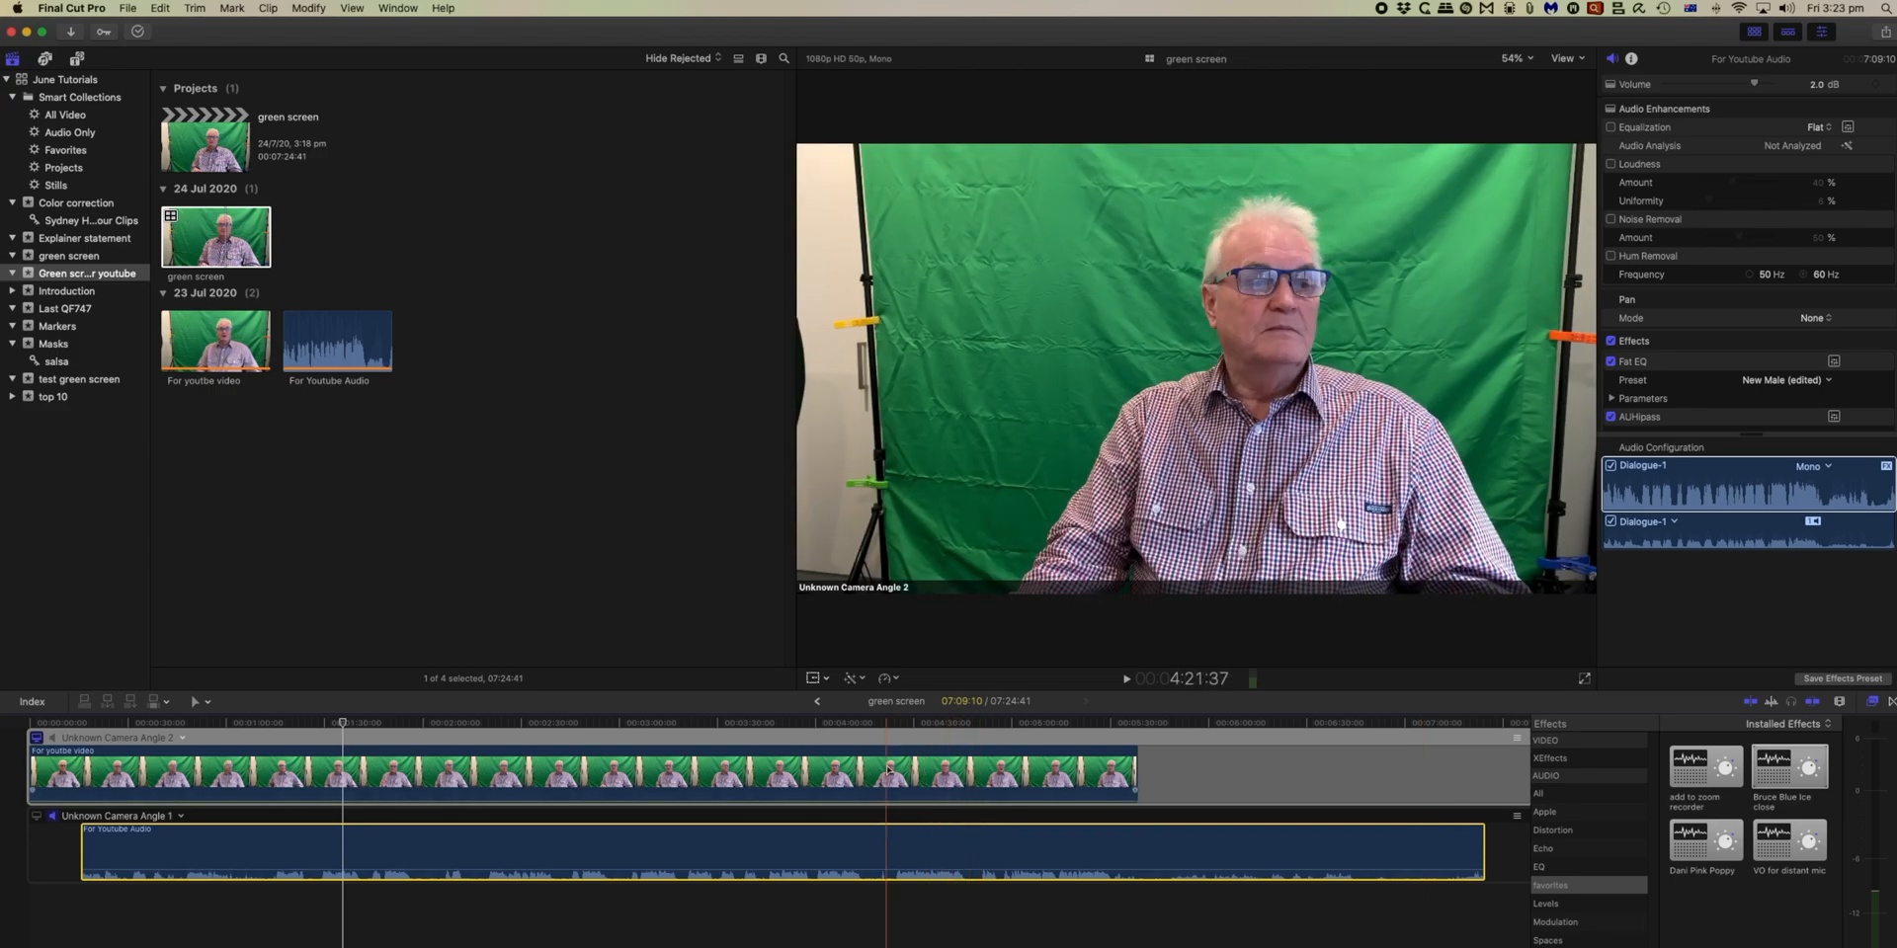
Step: Apply the Keyer effect to the For youtbe video clip
scroll(1585, 886, "up", 8)
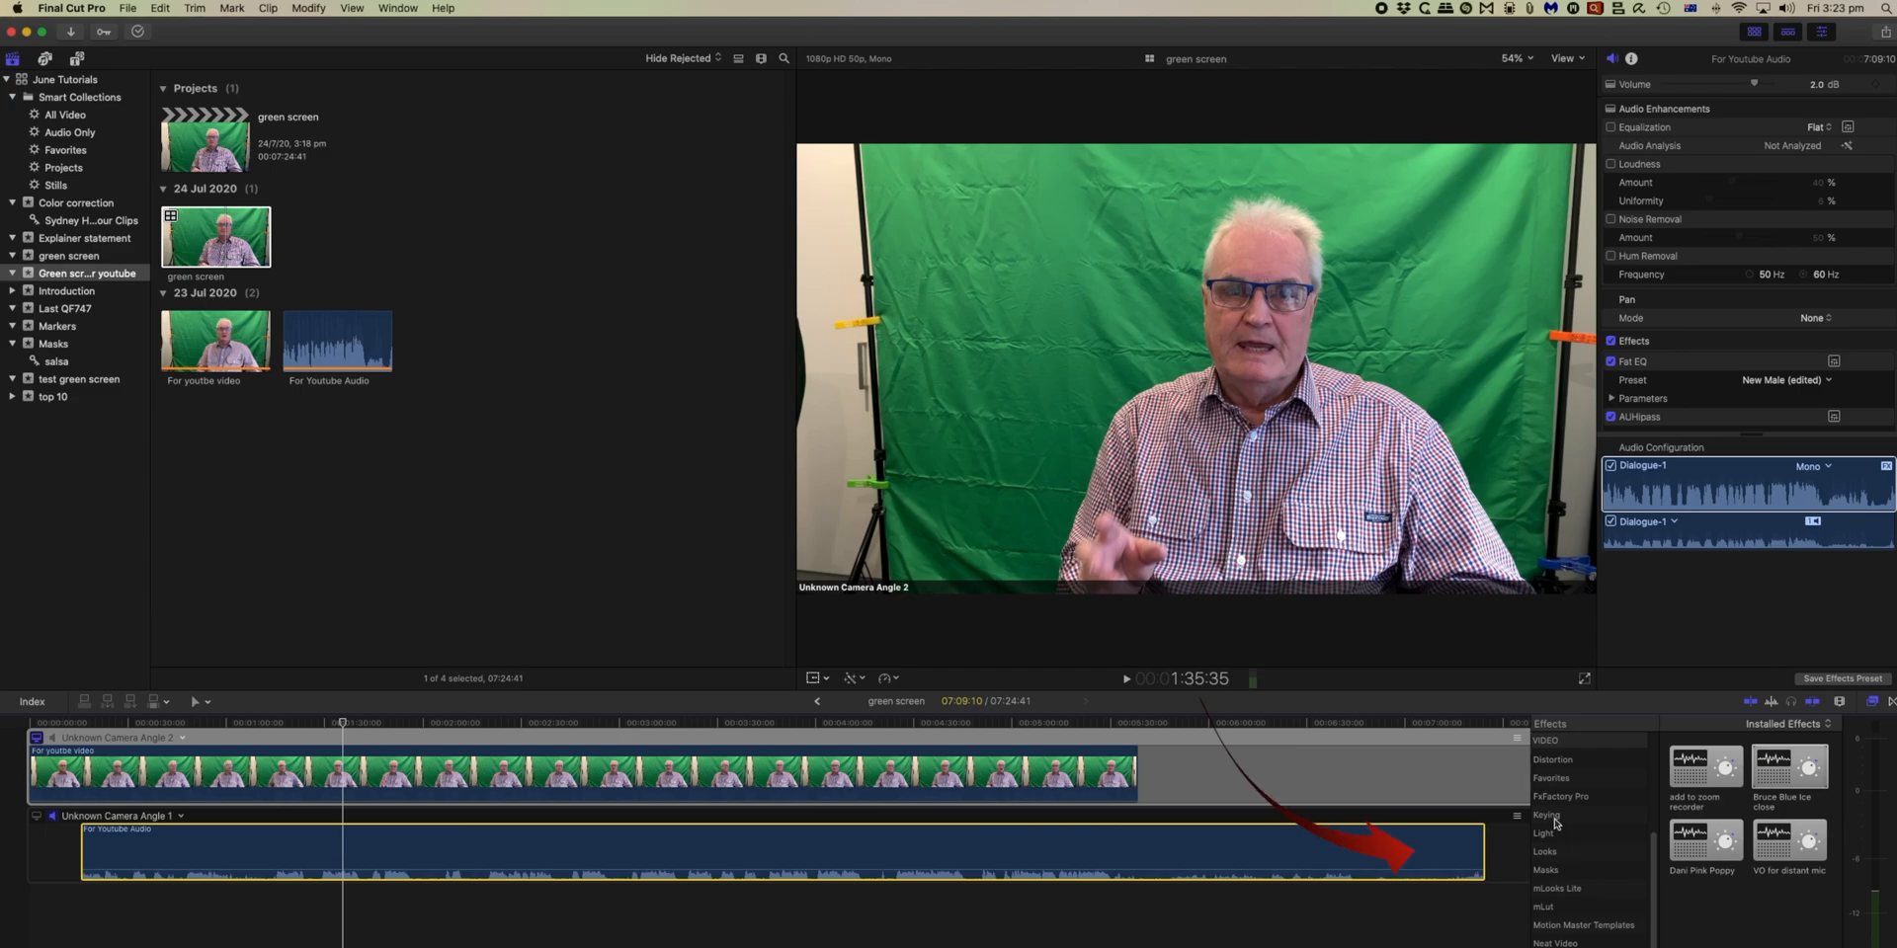
left_click(1546, 817)
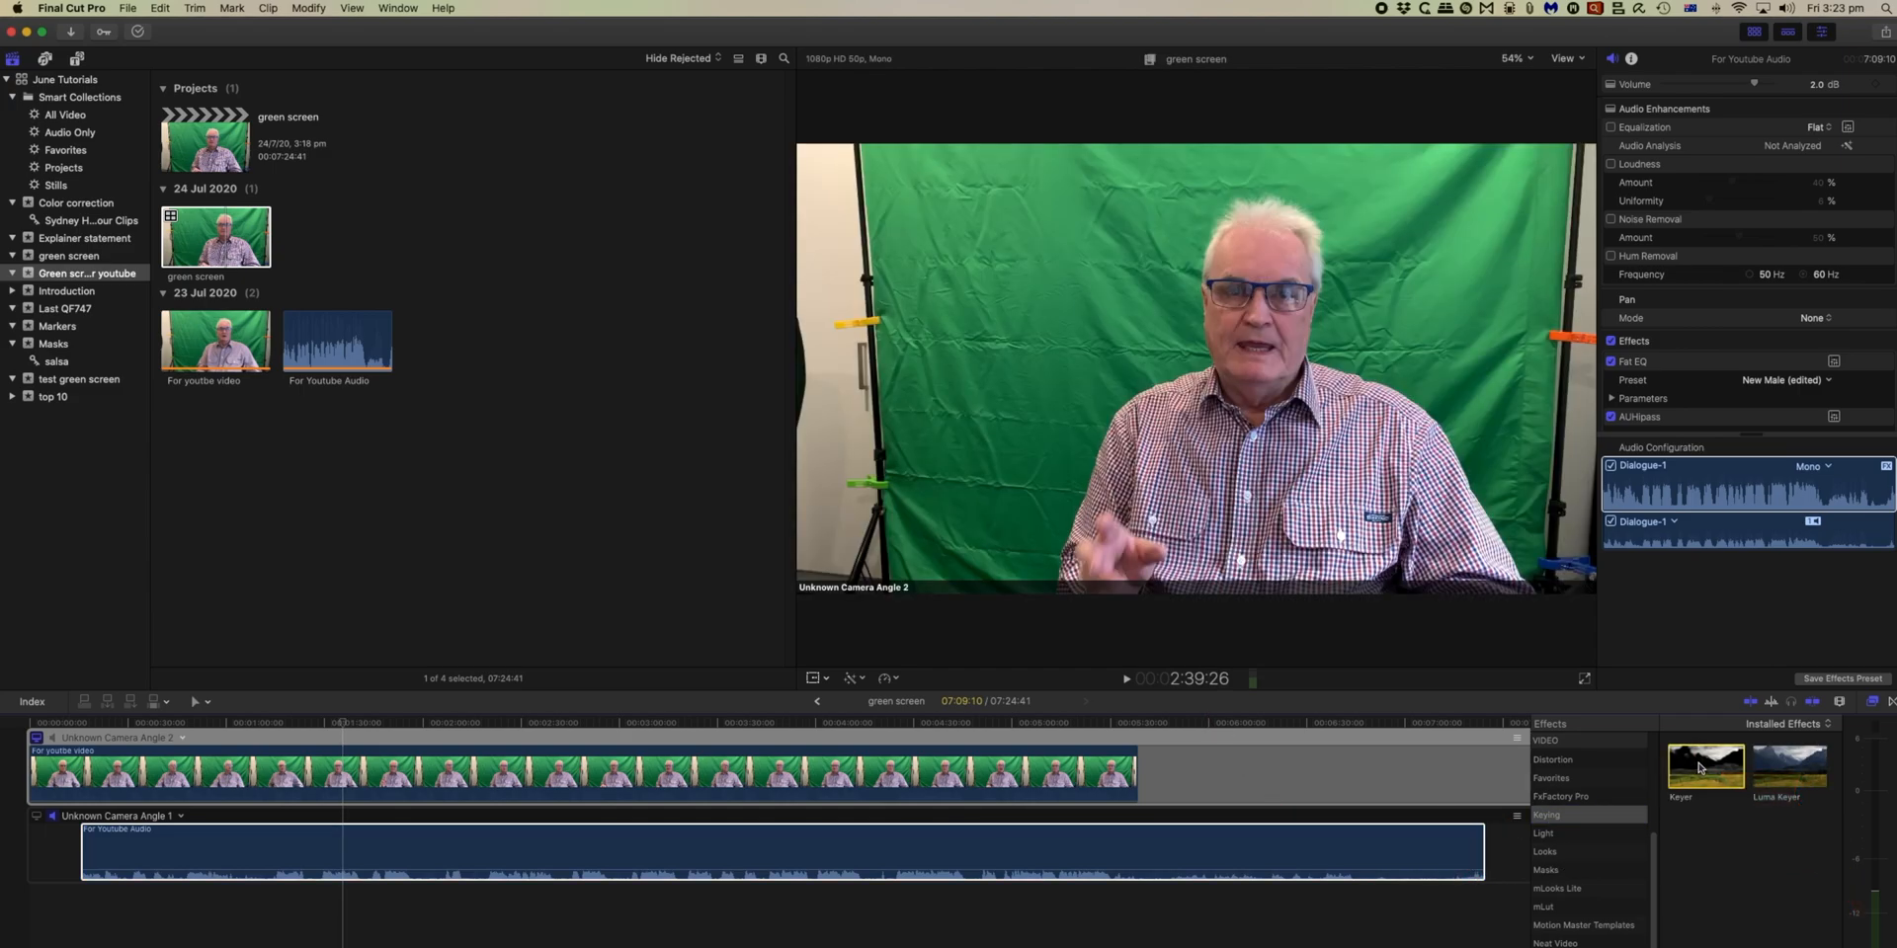
left_click_drag(1687, 773, 739, 775)
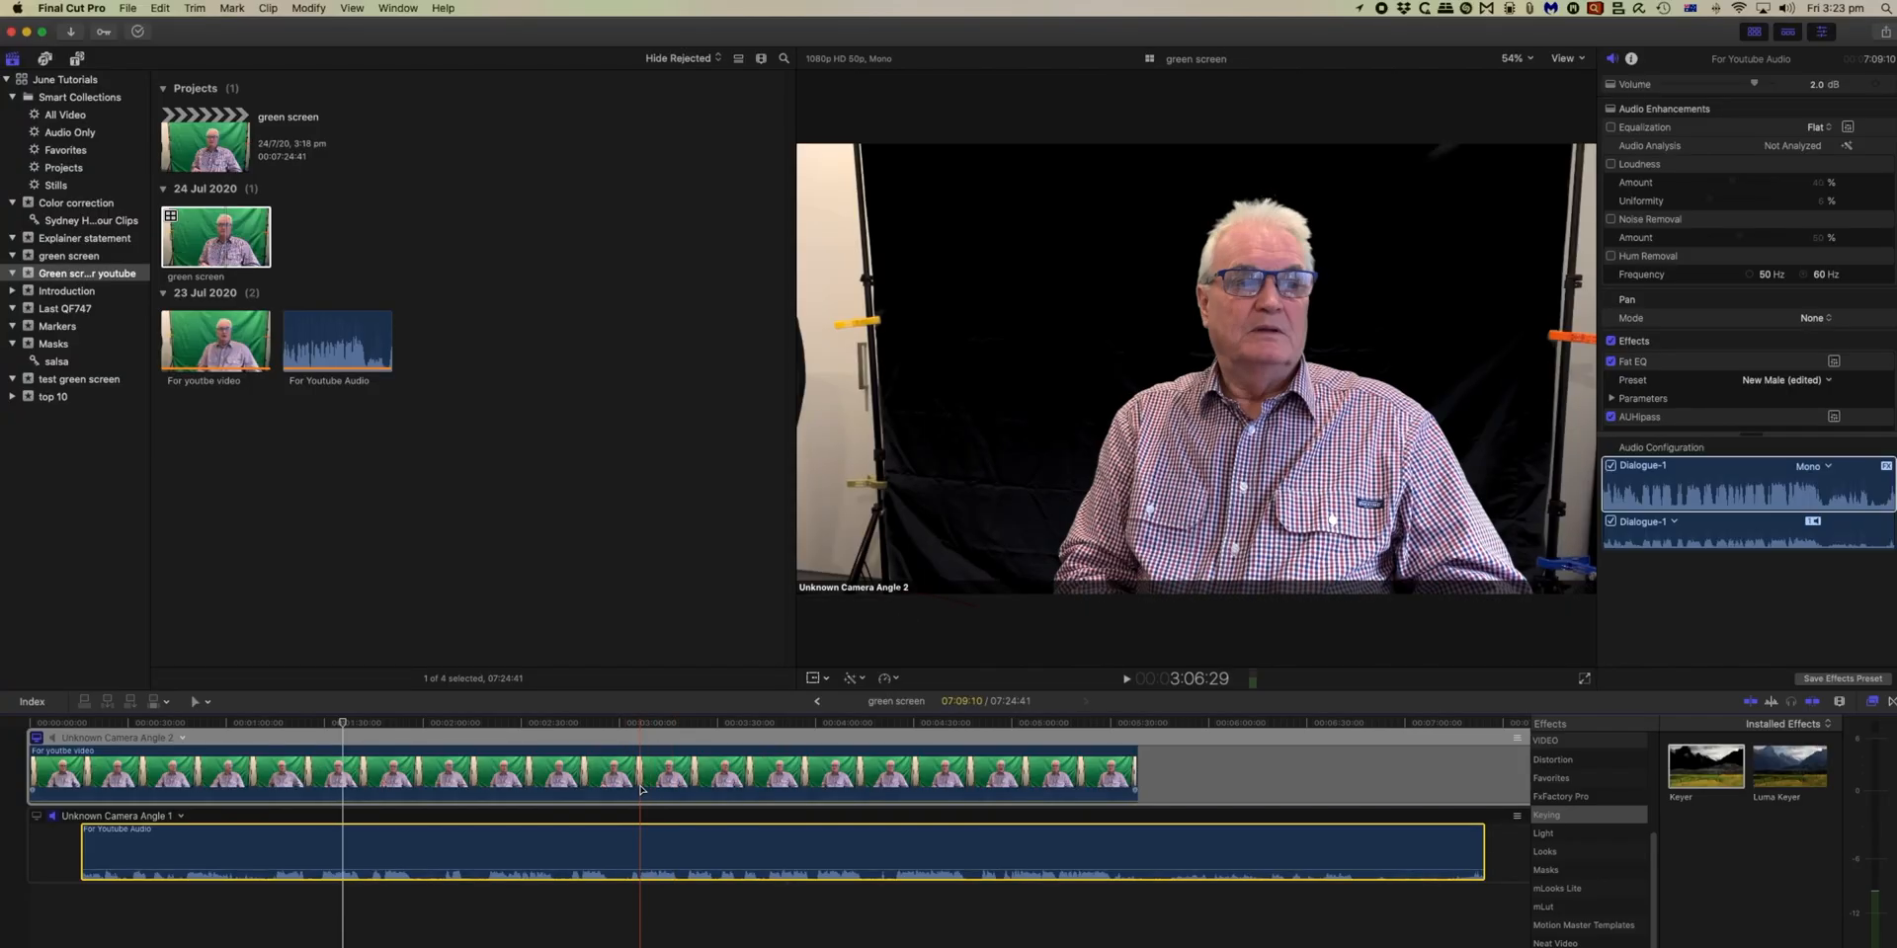
Step: Refine the Keyer on the video clip by sampling the backdrop colour in a small rectangle near the picture's lower-left light stand
left_click(642, 786)
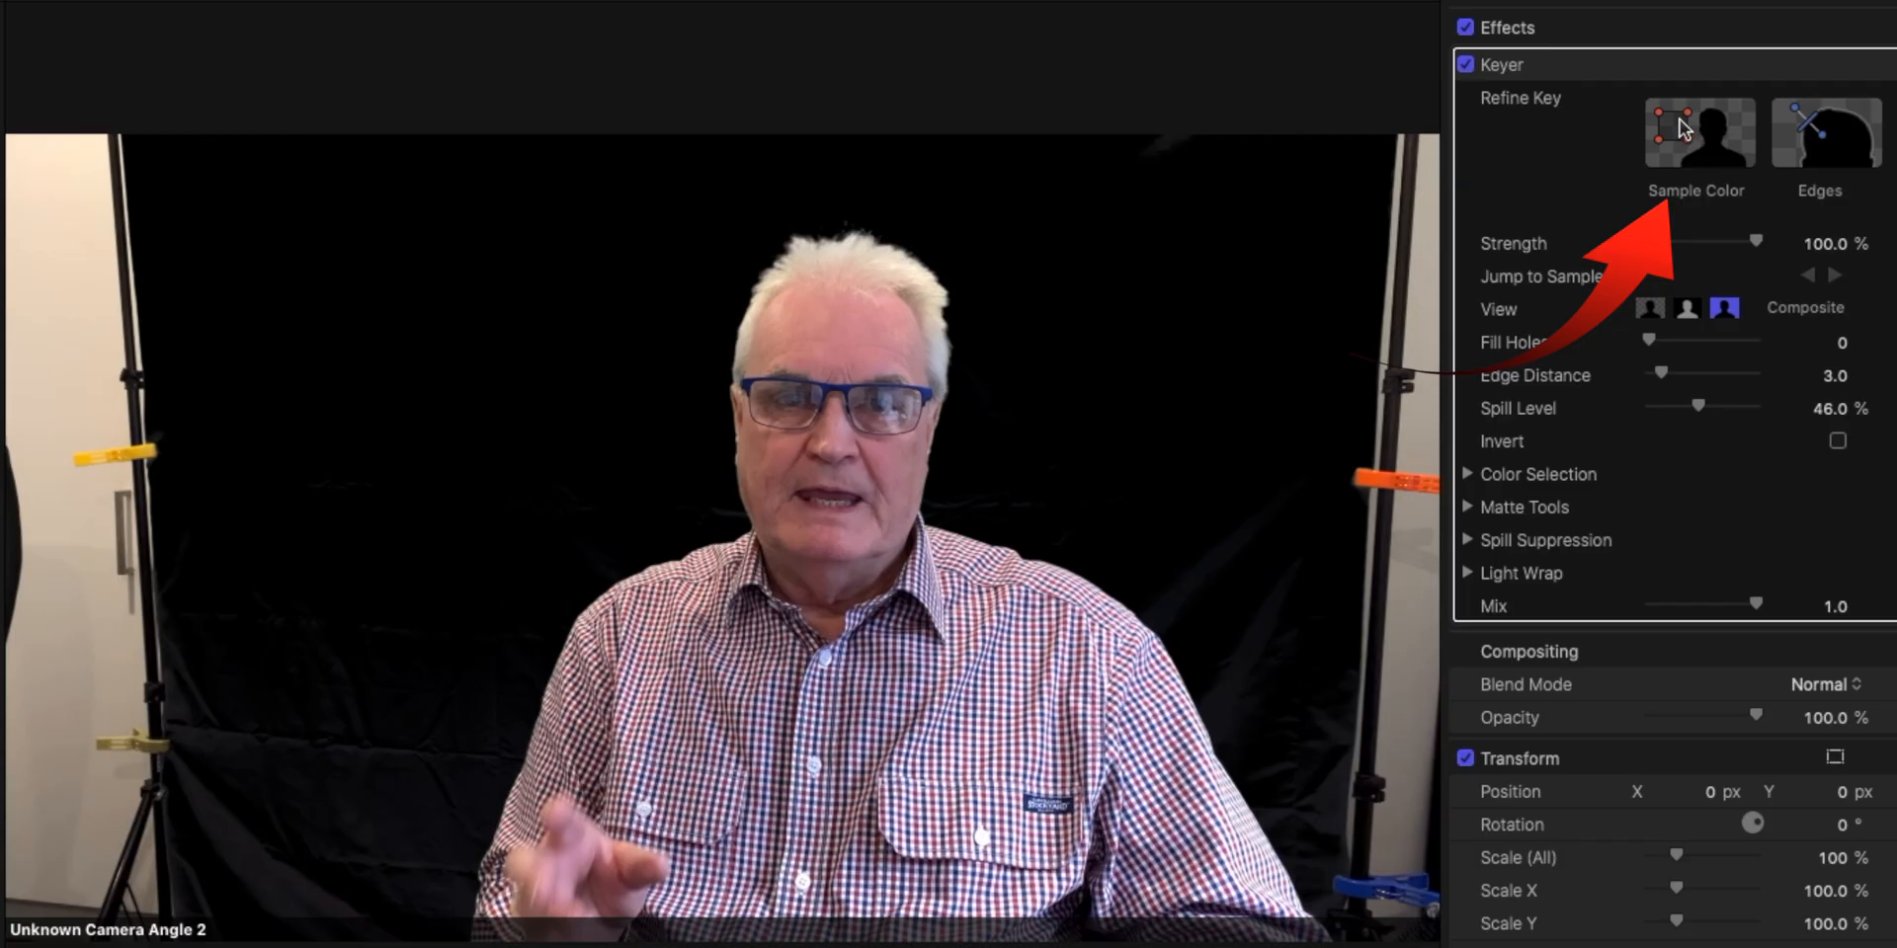
left_click(1681, 124)
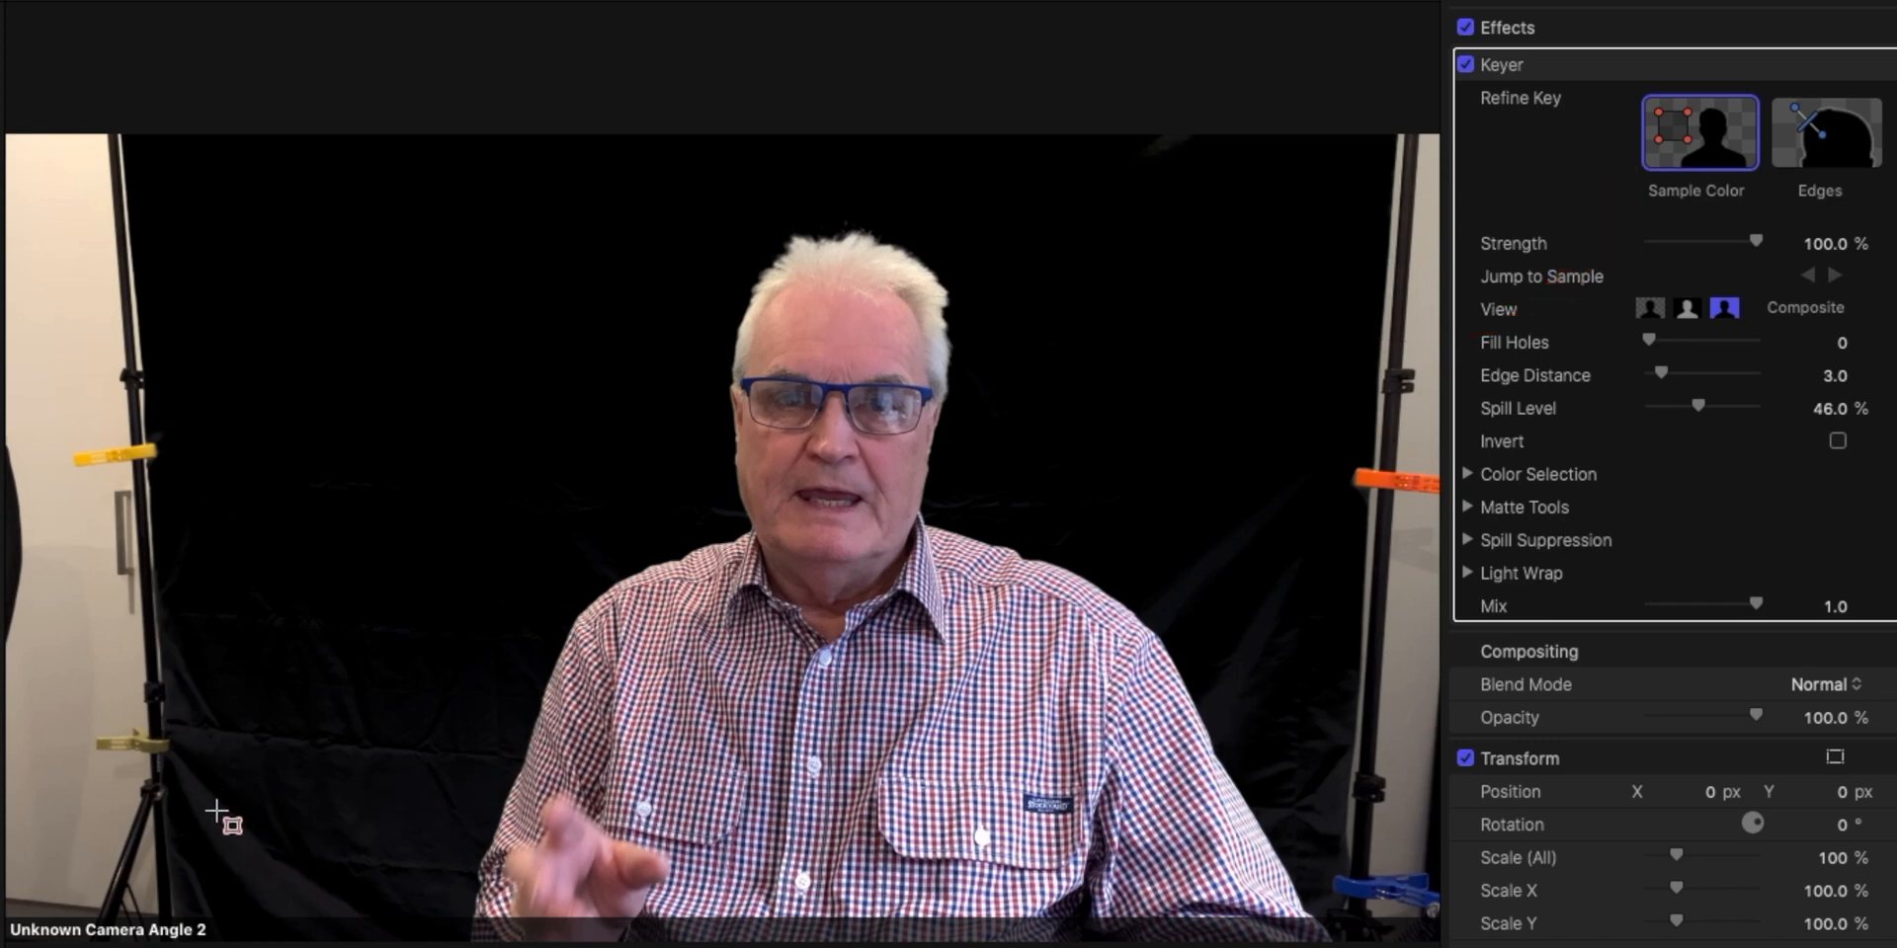
left_click_drag(216, 812, 247, 870)
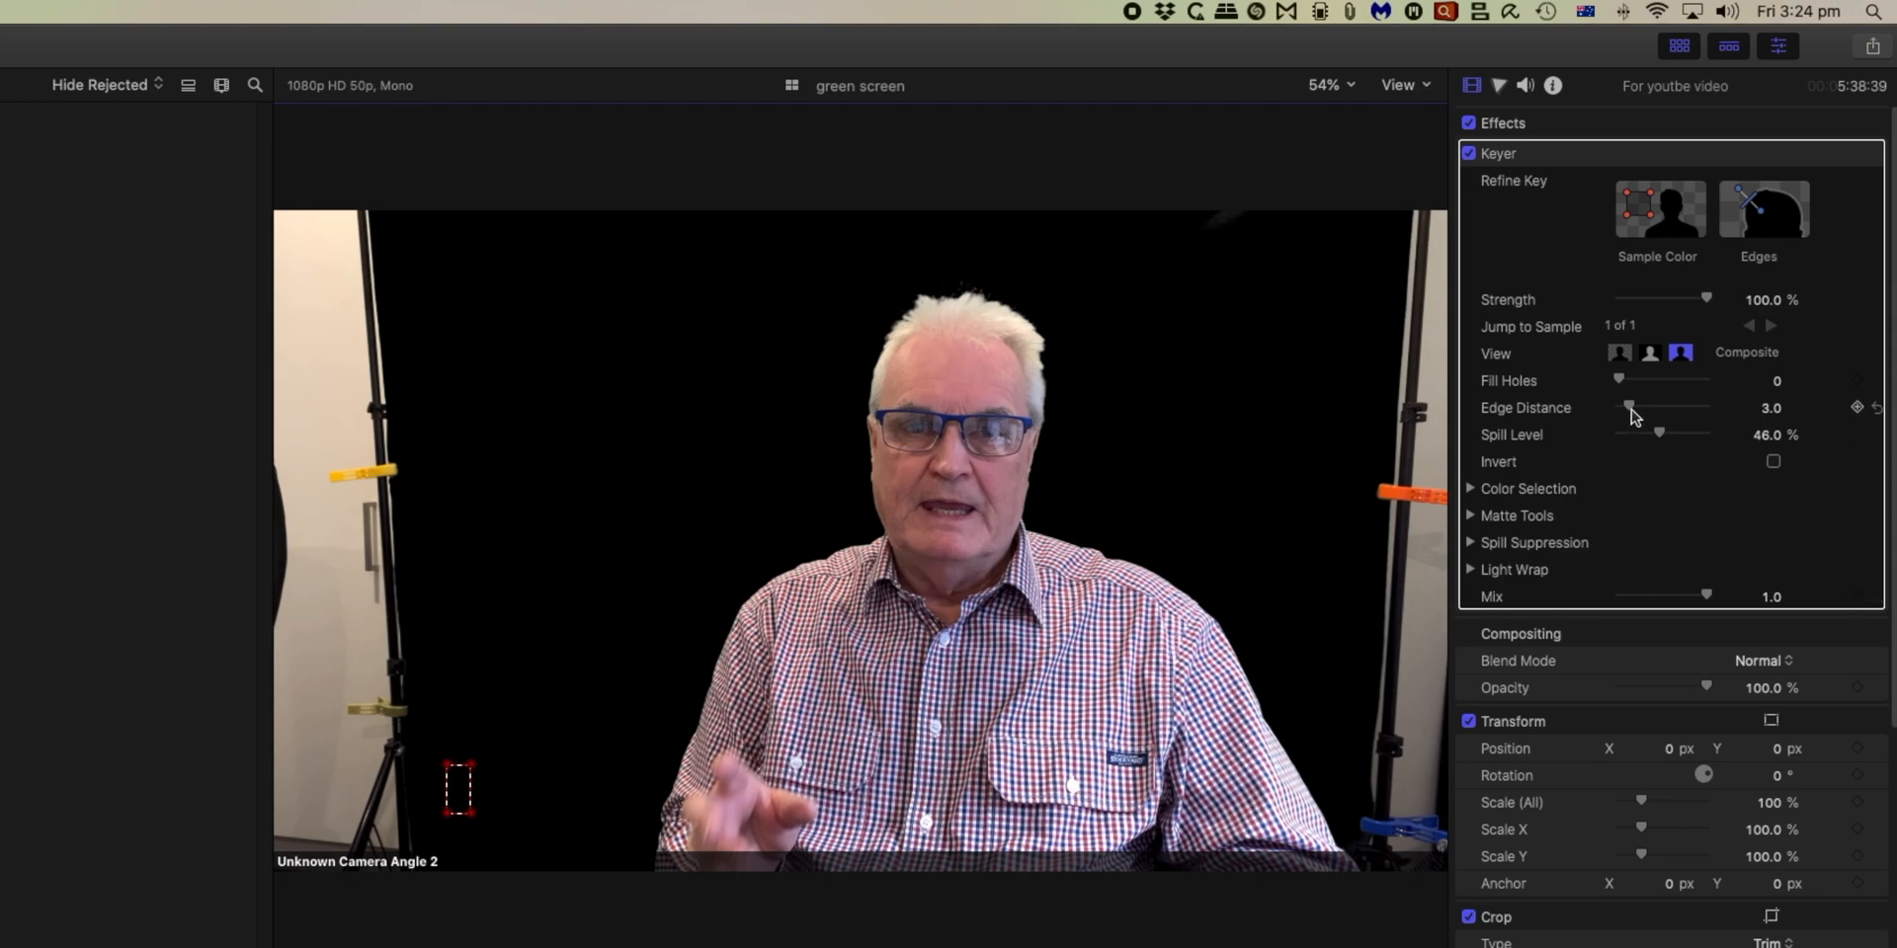
Step: Show the key as a matte and set Fill Holes to 1.72
left_click(1649, 354)
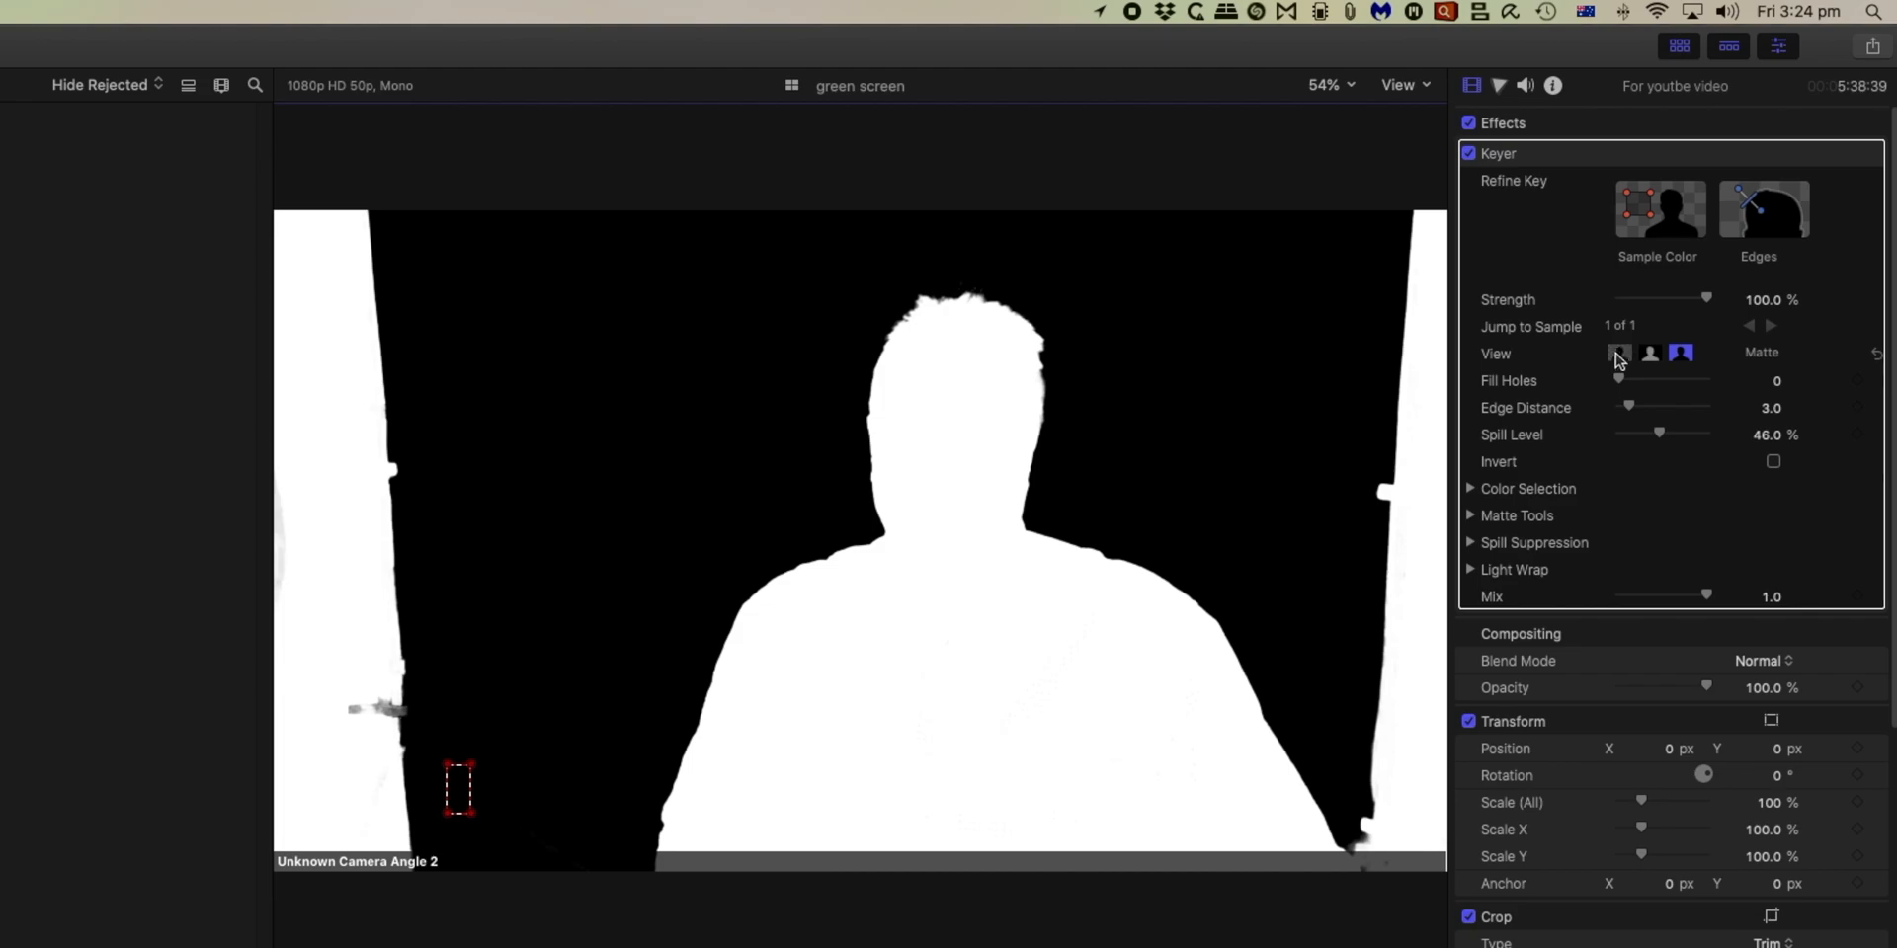
left_click_drag(1621, 385, 1639, 388)
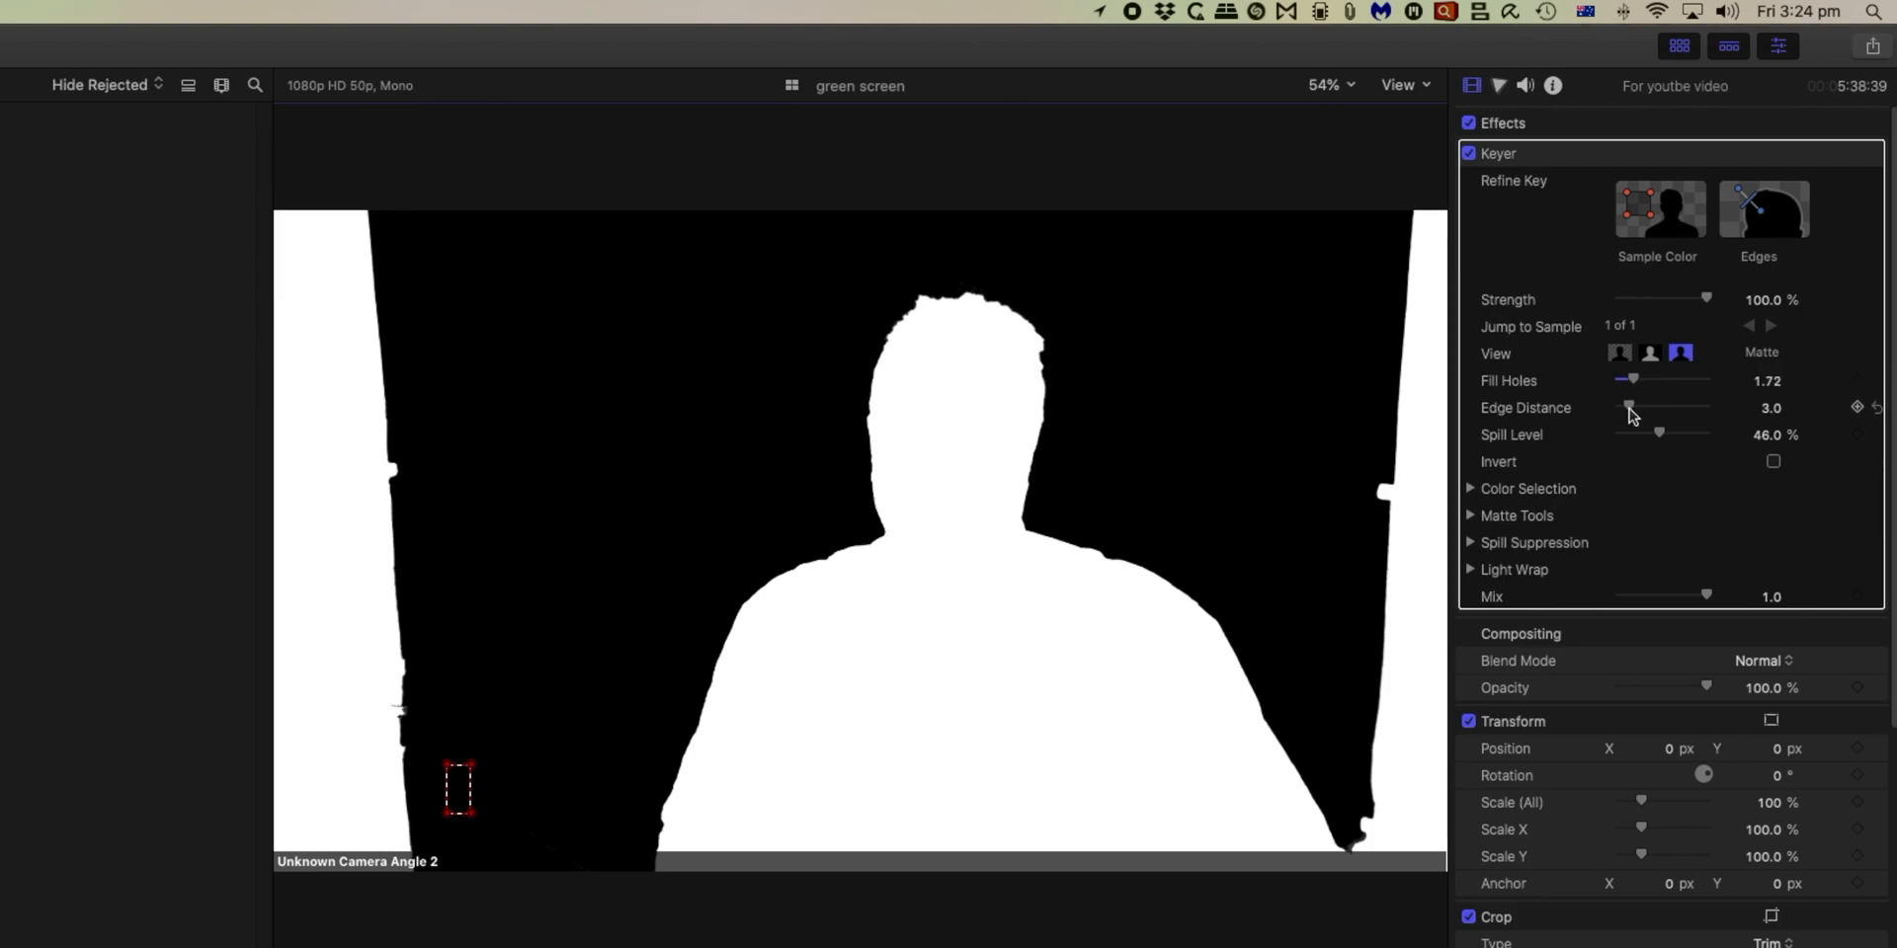
Step: Add a Keyer edge sample on the shoulder at the picture's right and set Edge Distance to 0, returning to the Composite view
left_click(1764, 210)
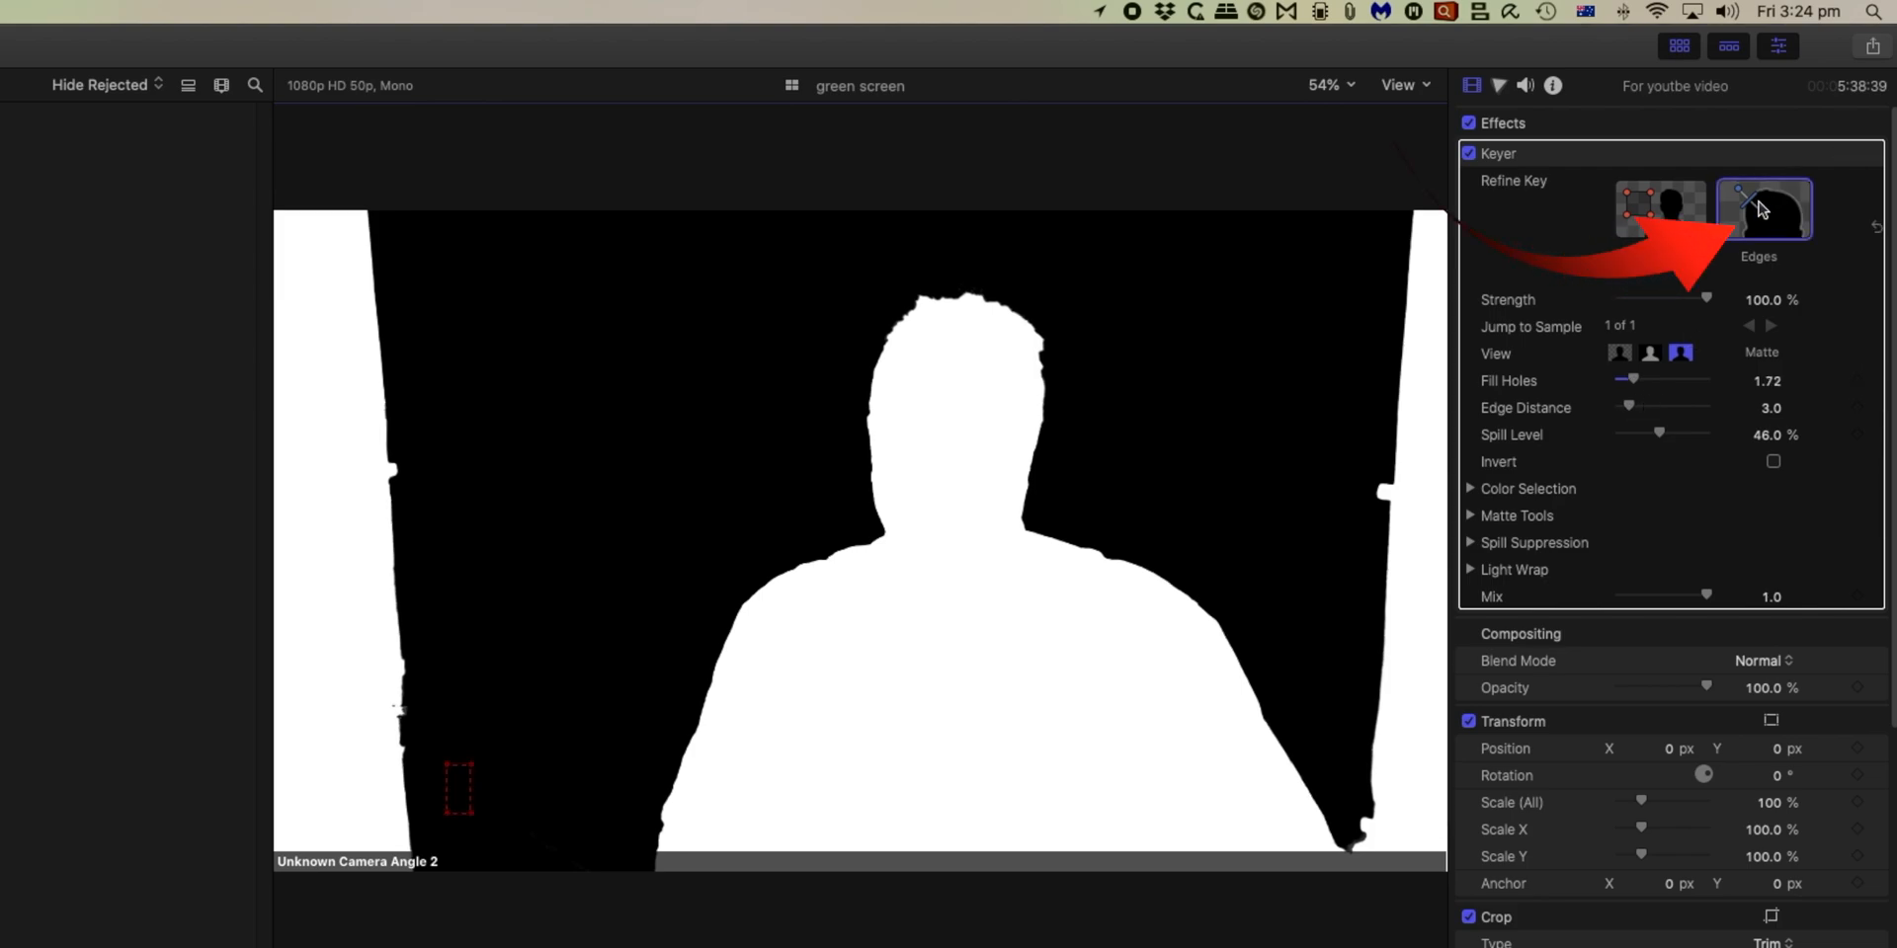
left_click(1137, 558)
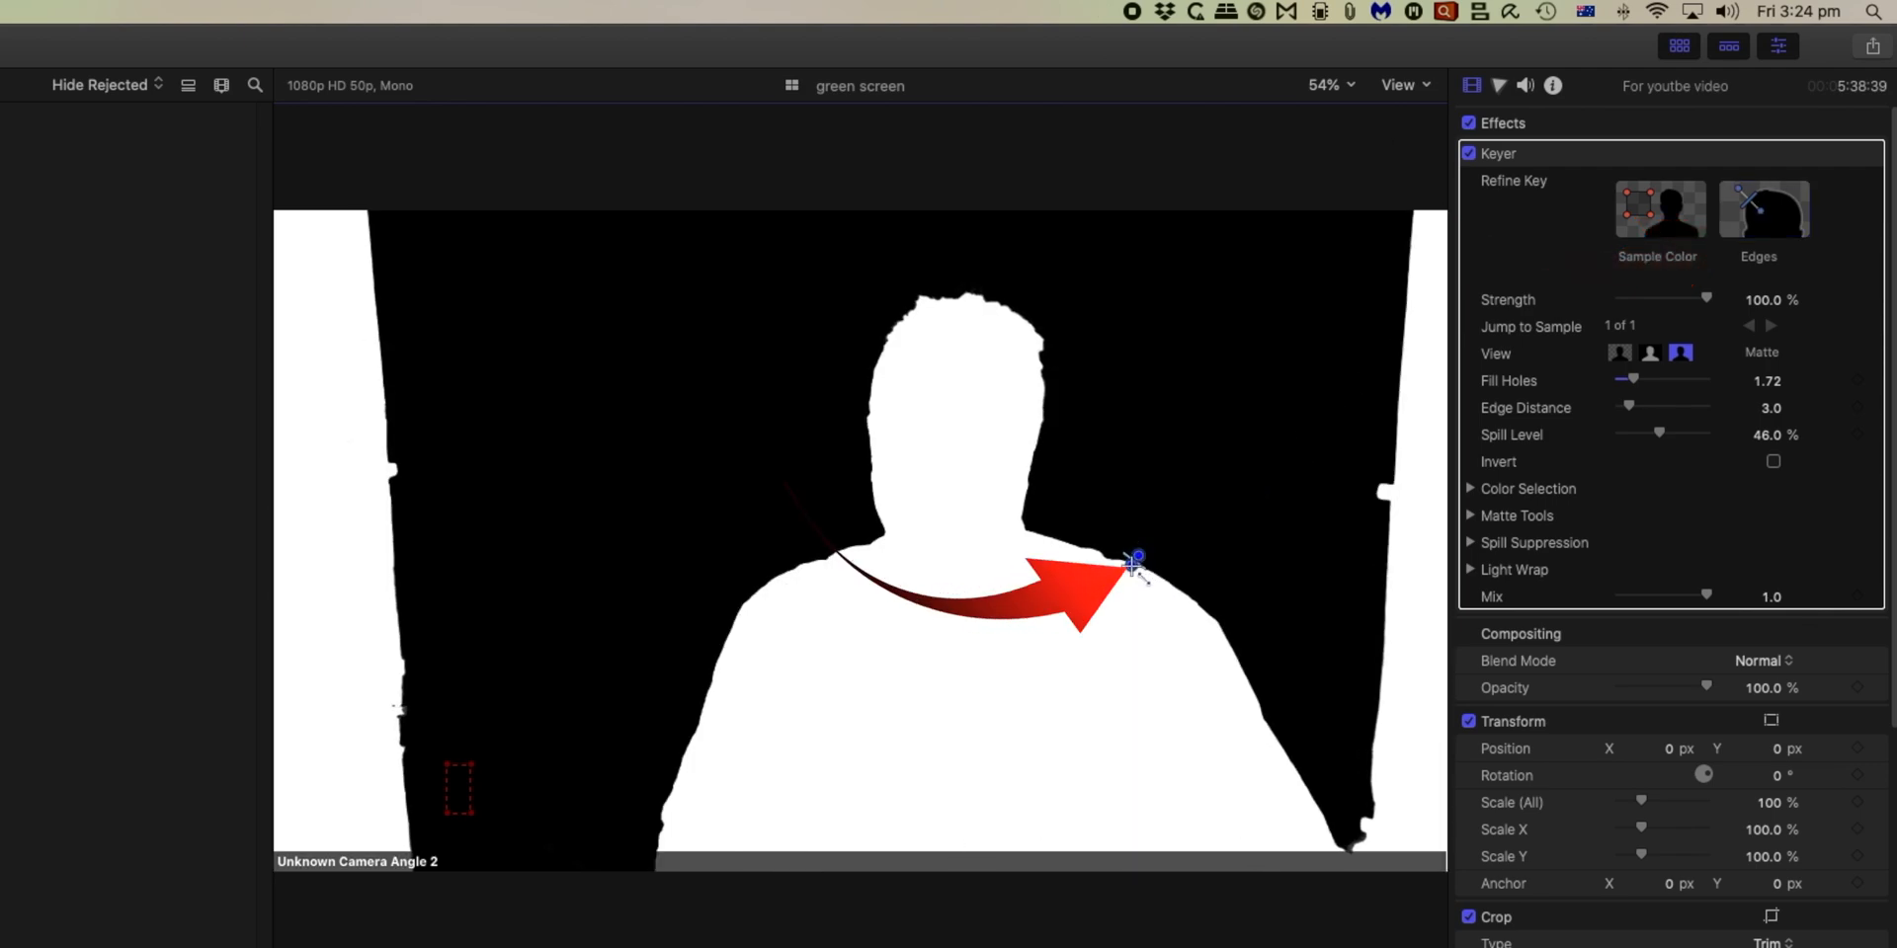
left_click_drag(1628, 406, 1609, 408)
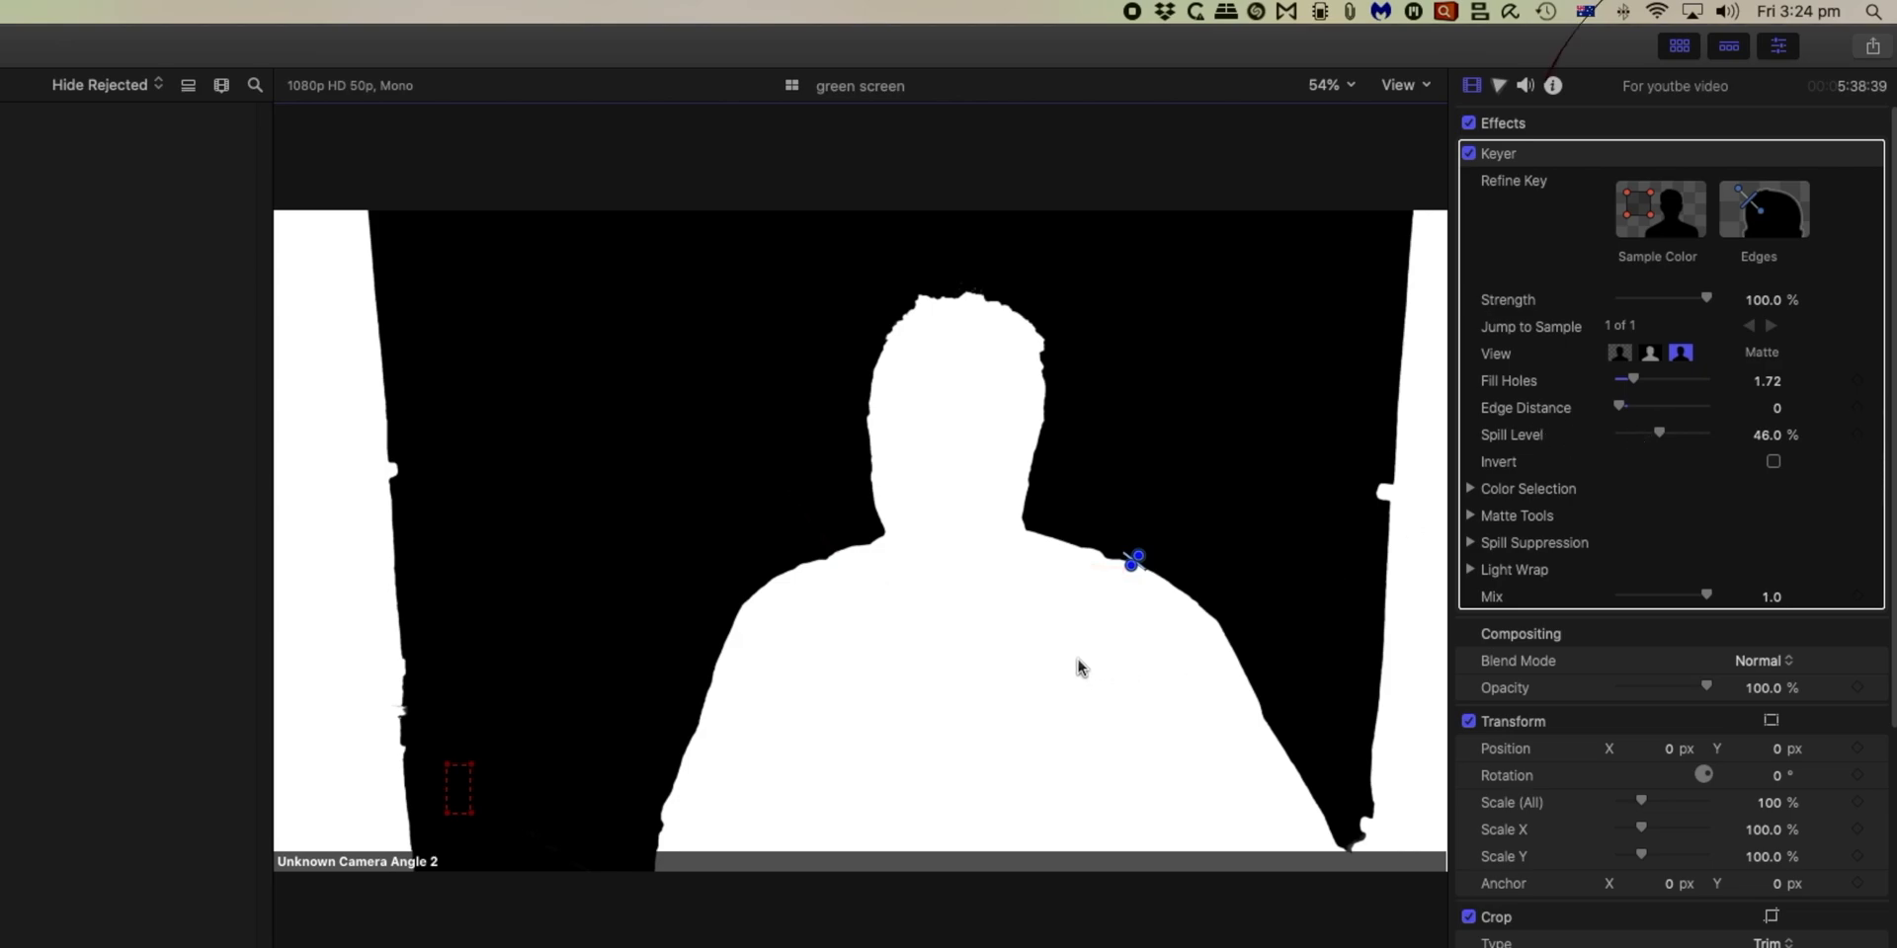
left_click(1619, 353)
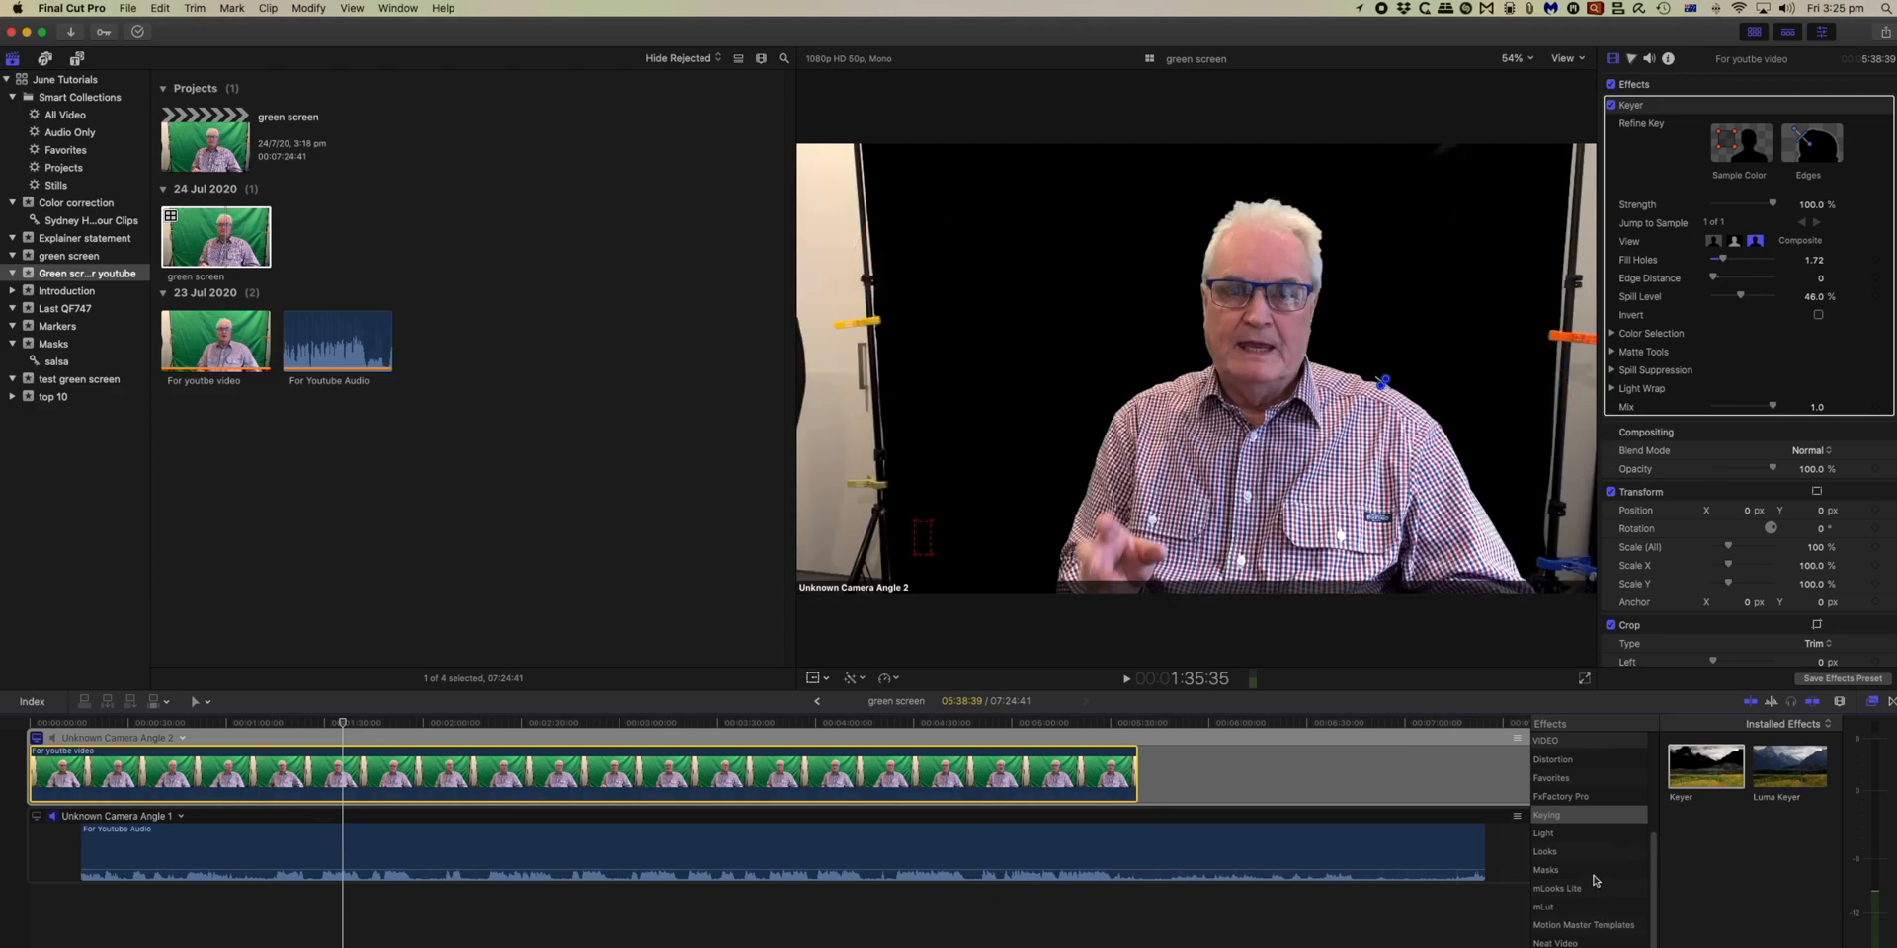
Step: Apply the Draw Mask effect from the Masks category to the For youtbe video clip
scroll(1592, 880, "up", 2)
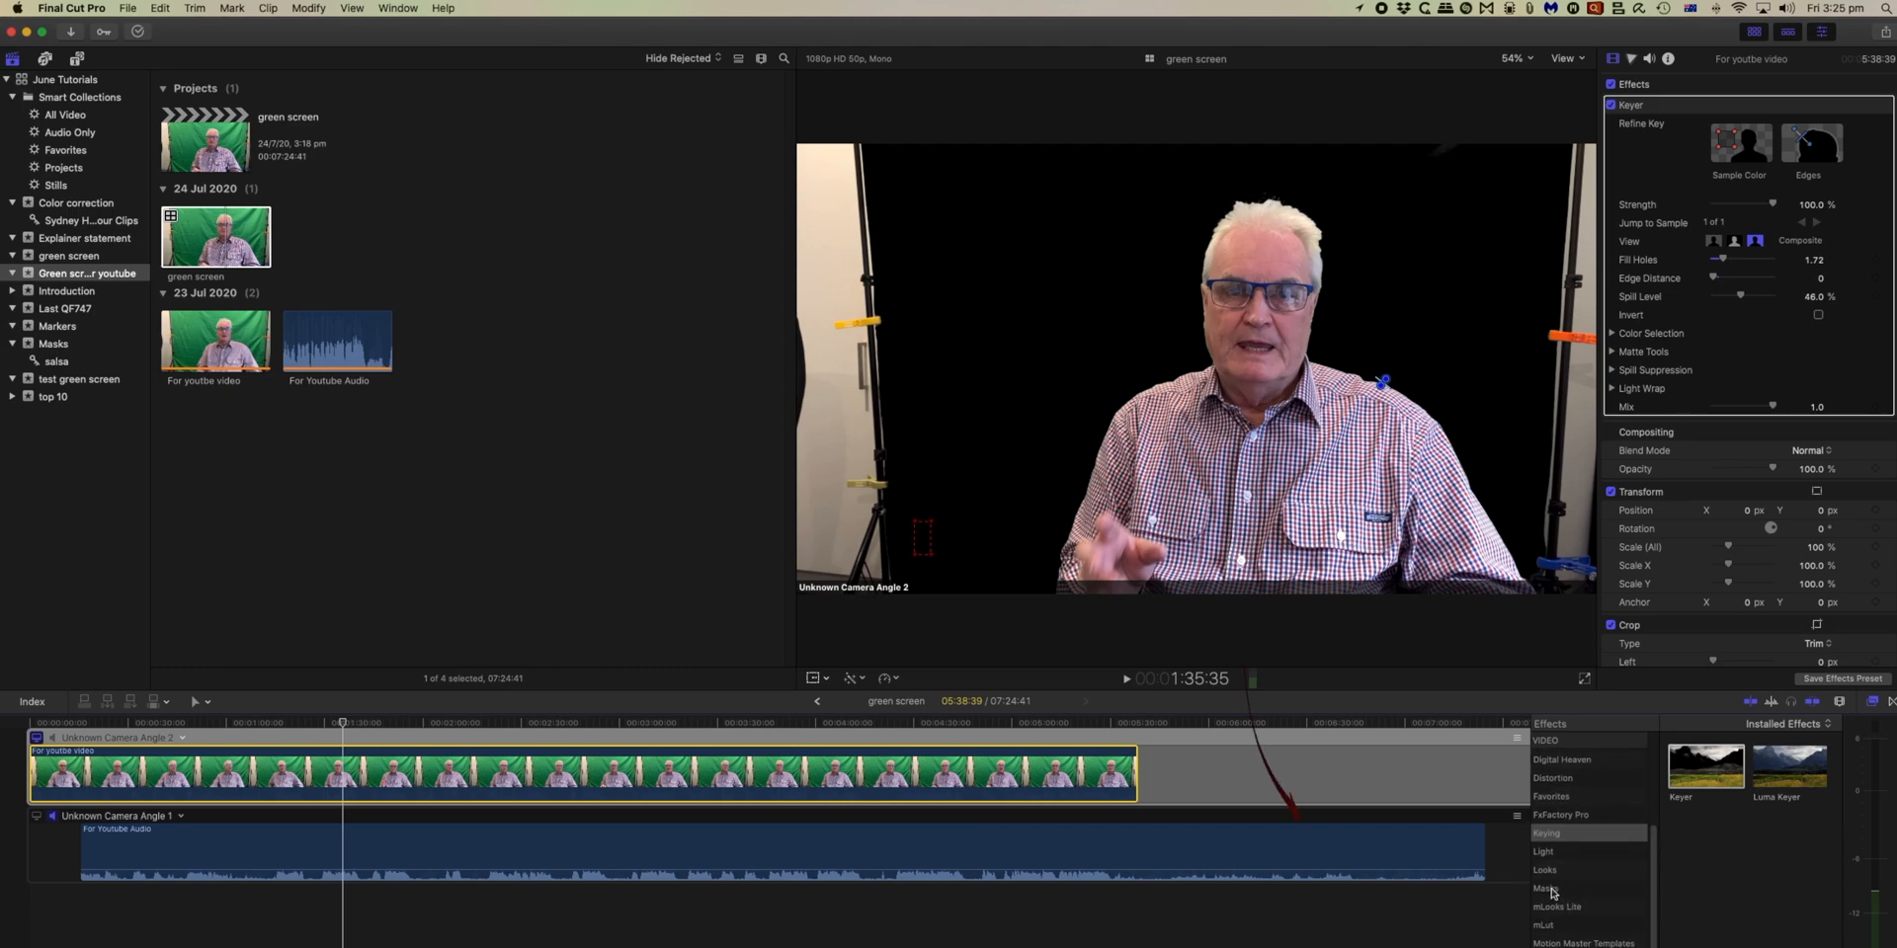
left_click(1551, 893)
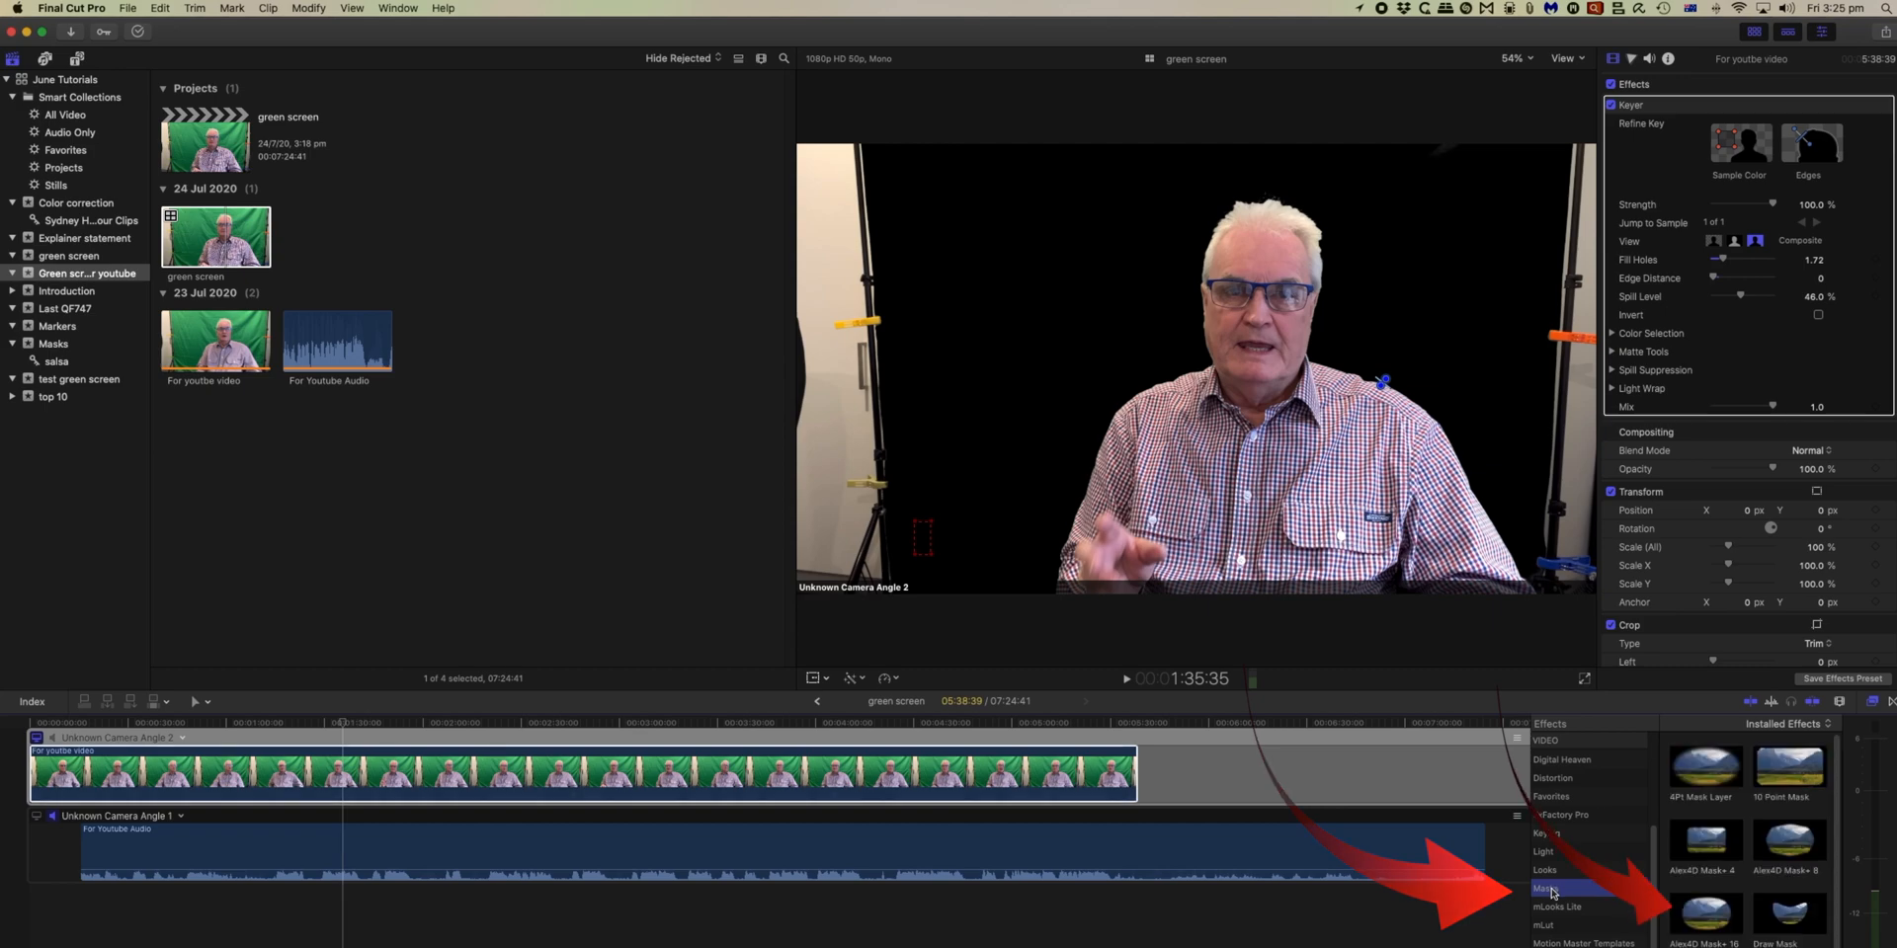
left_click(1794, 917)
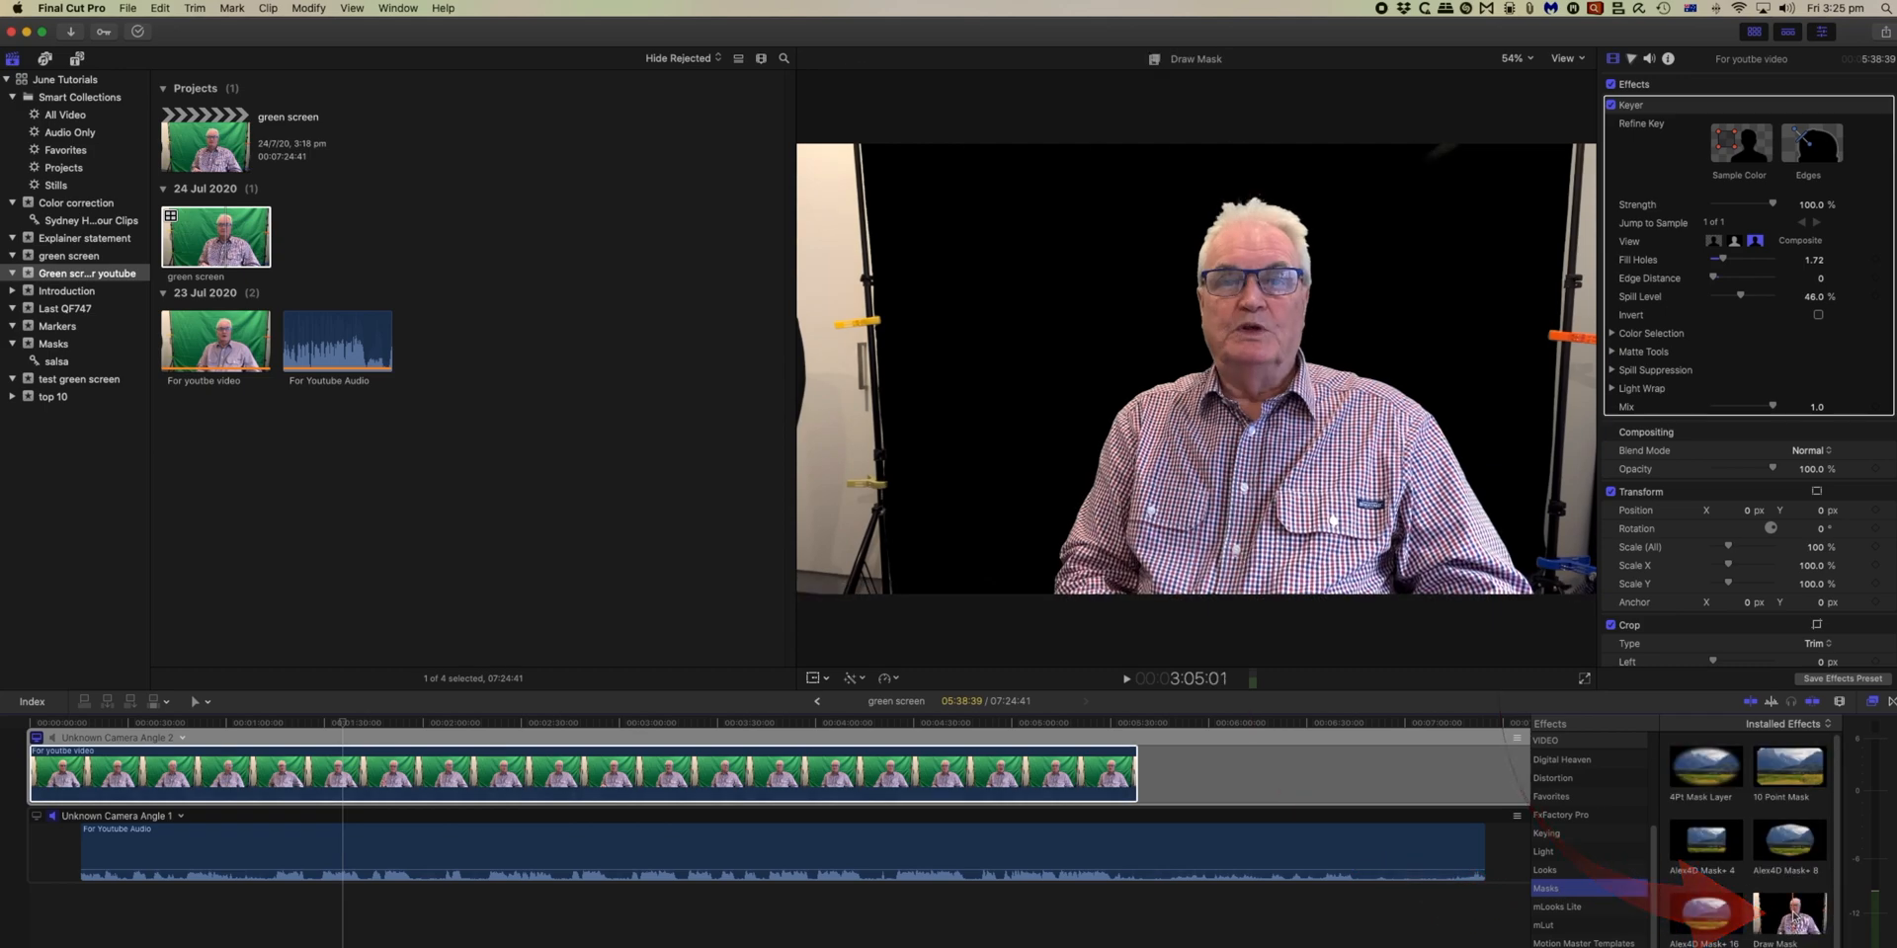
left_click_drag(1793, 917, 963, 778)
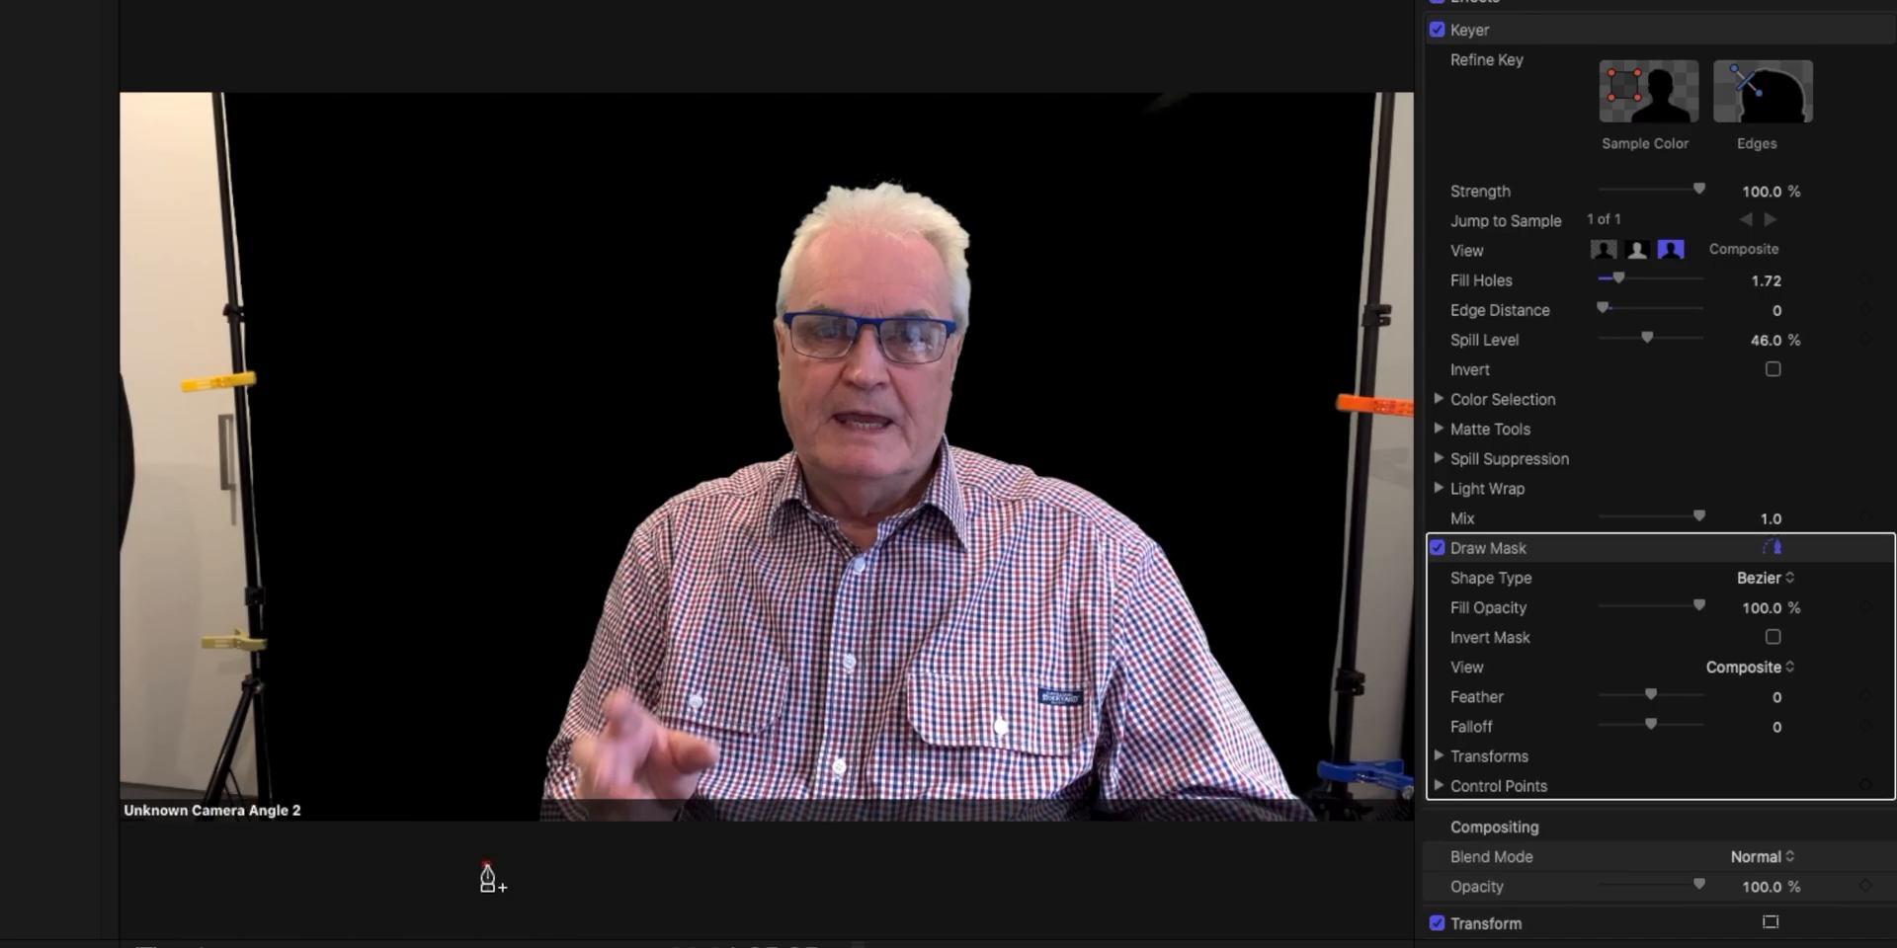
Step: Draw a closed Bezier mask around the seated presenter, excluding the light stands and running just below the picture's lower edge
left_click(1022, 621)
left_click(1047, 373)
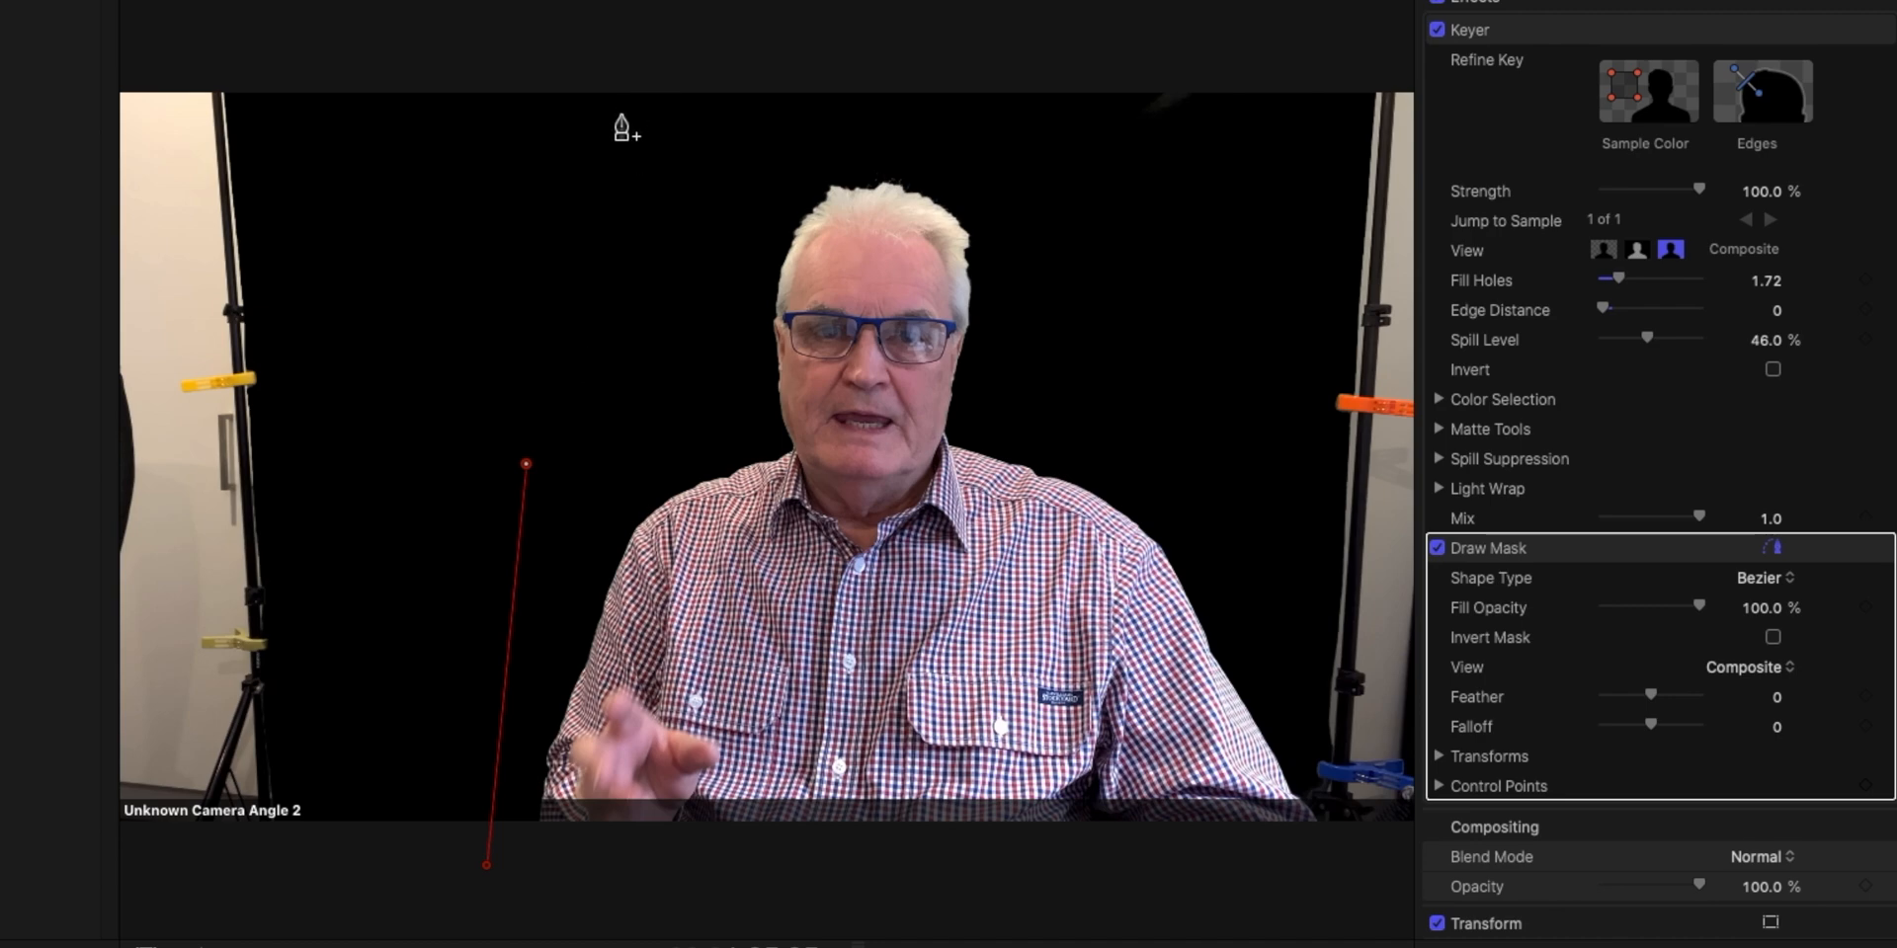
left_click(593, 128)
left_click(1154, 153)
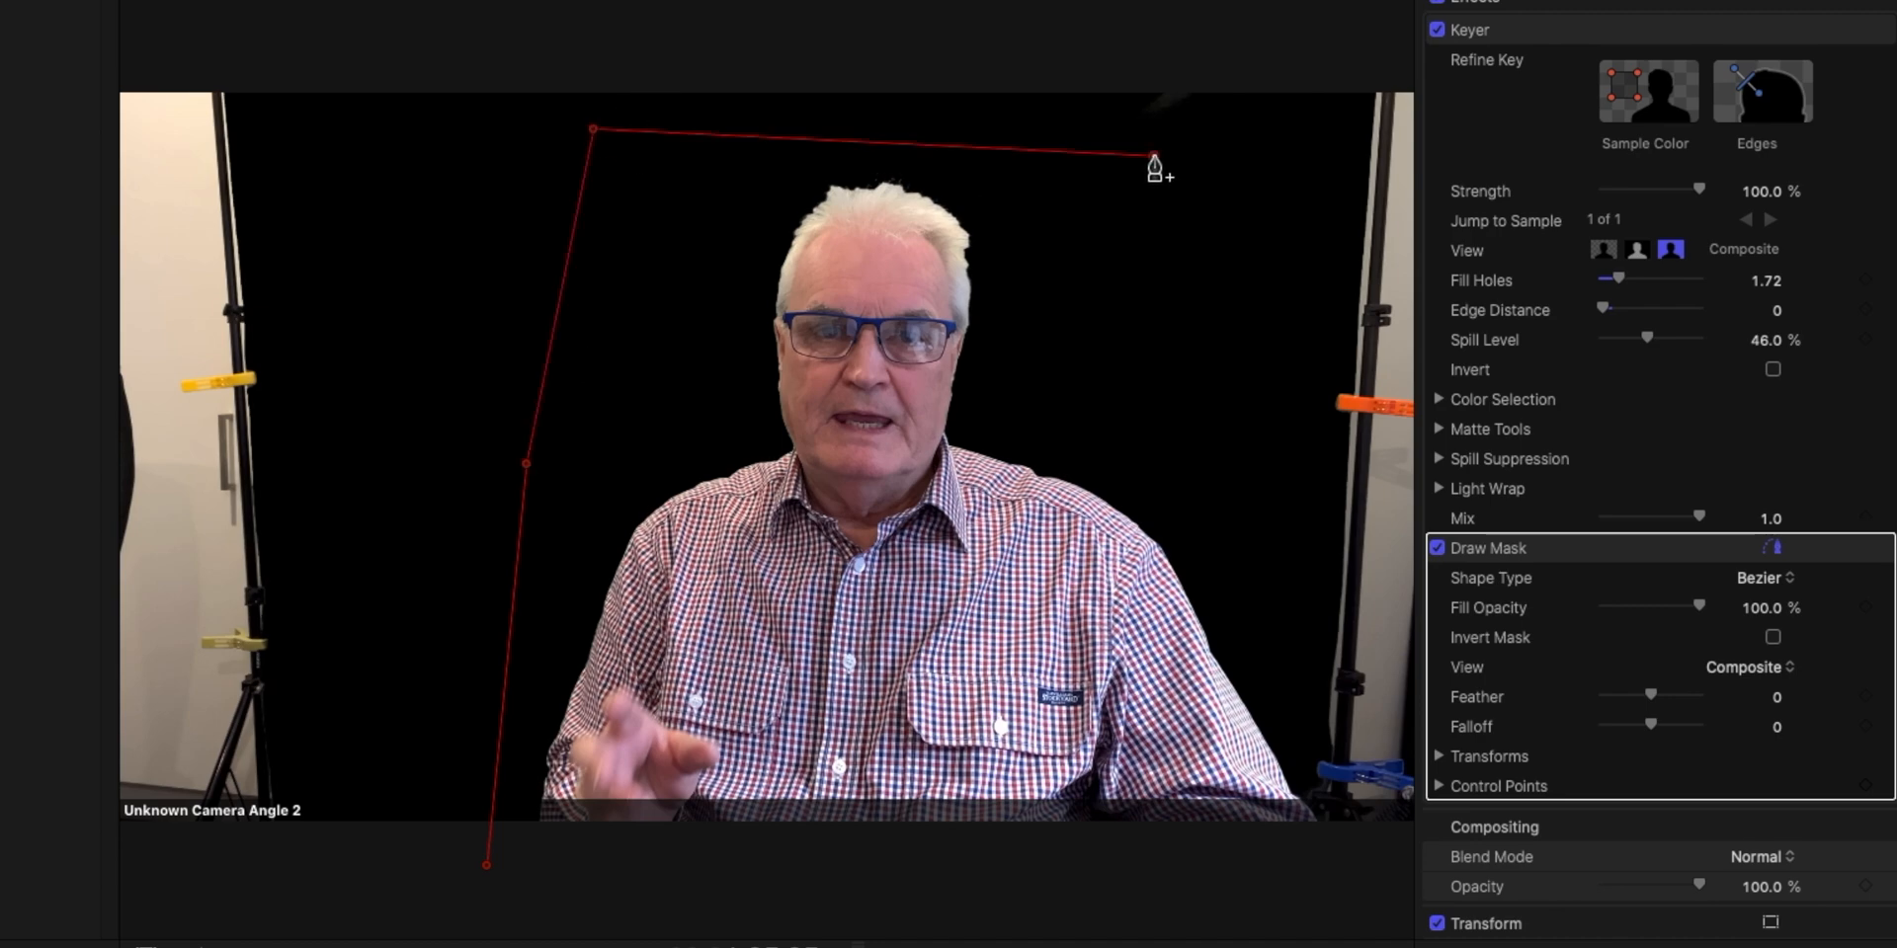
left_click(1302, 596)
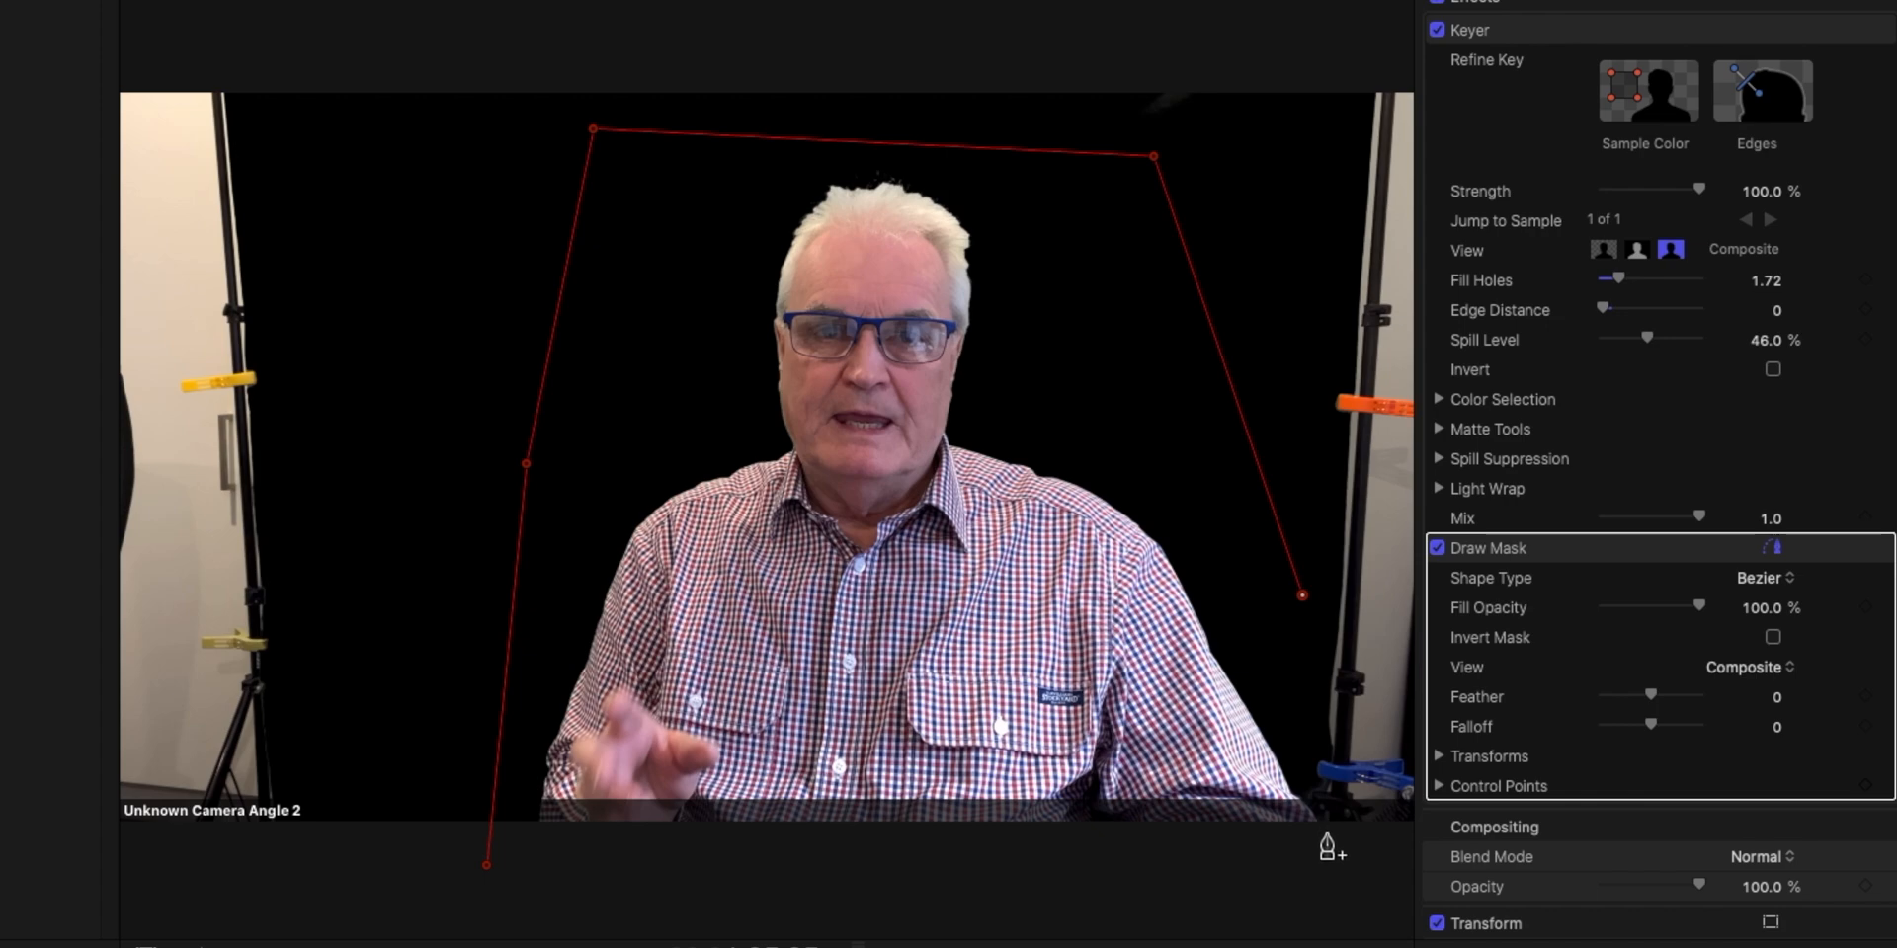
left_click(1321, 817)
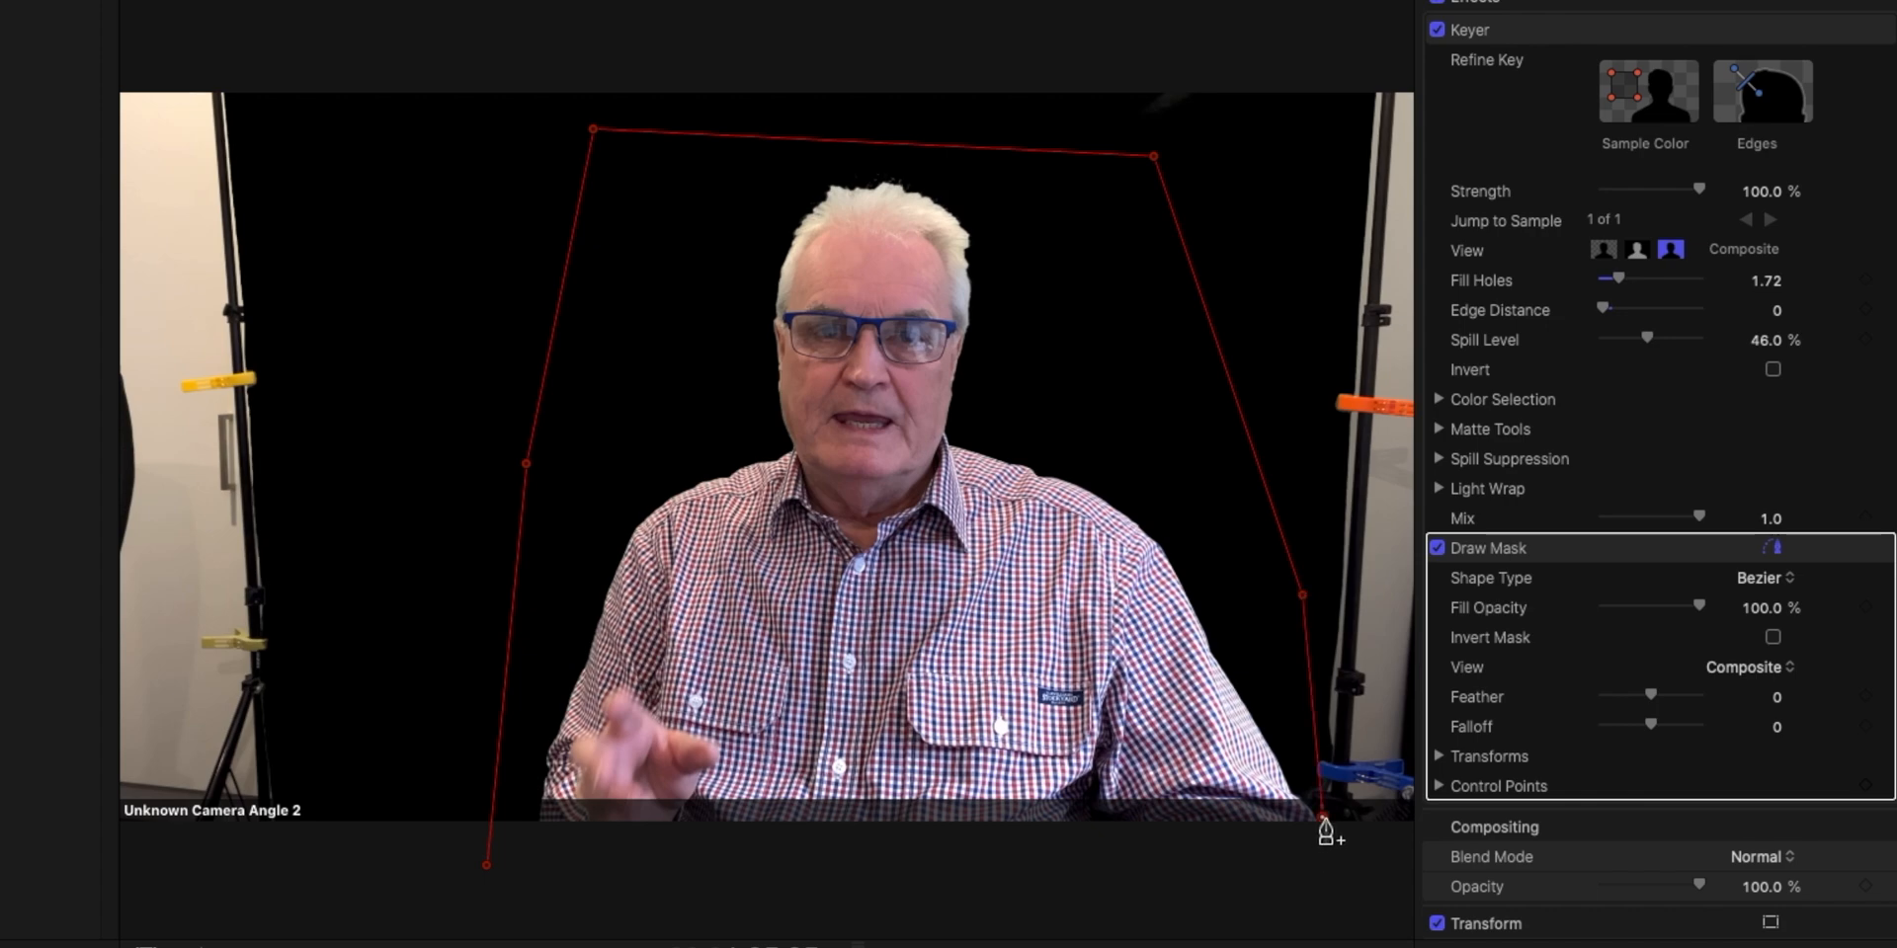
left_click(1326, 860)
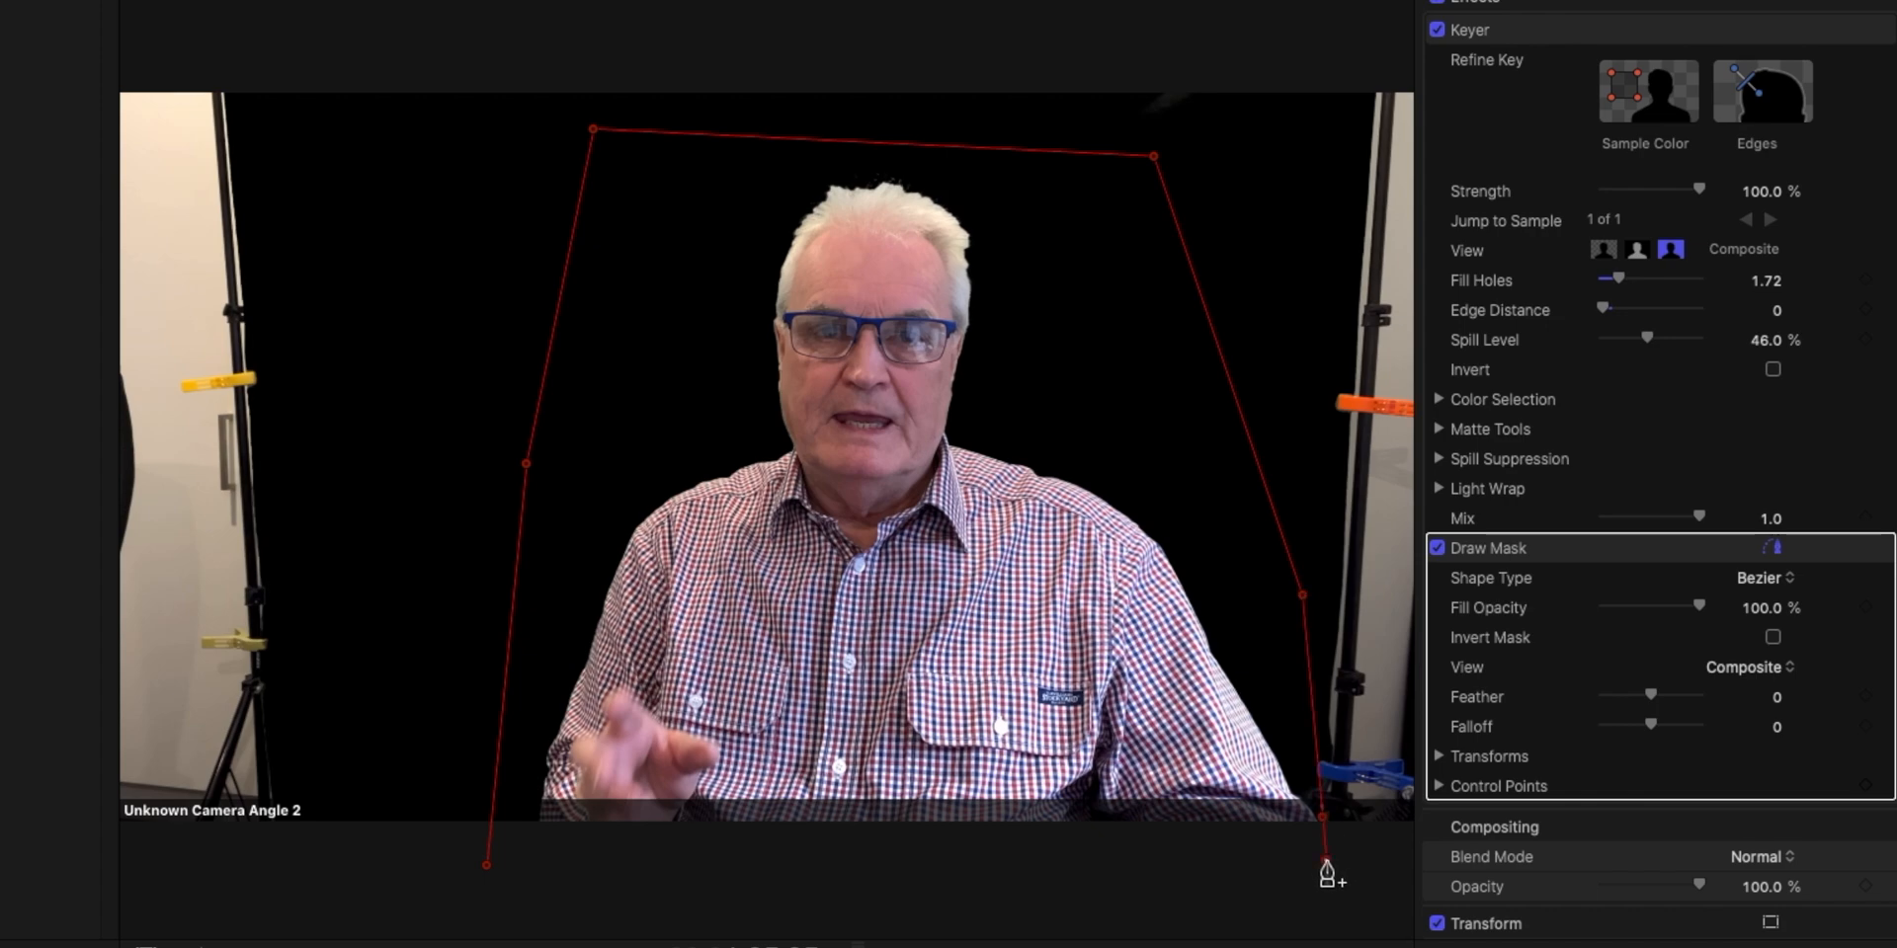
left_click(487, 866)
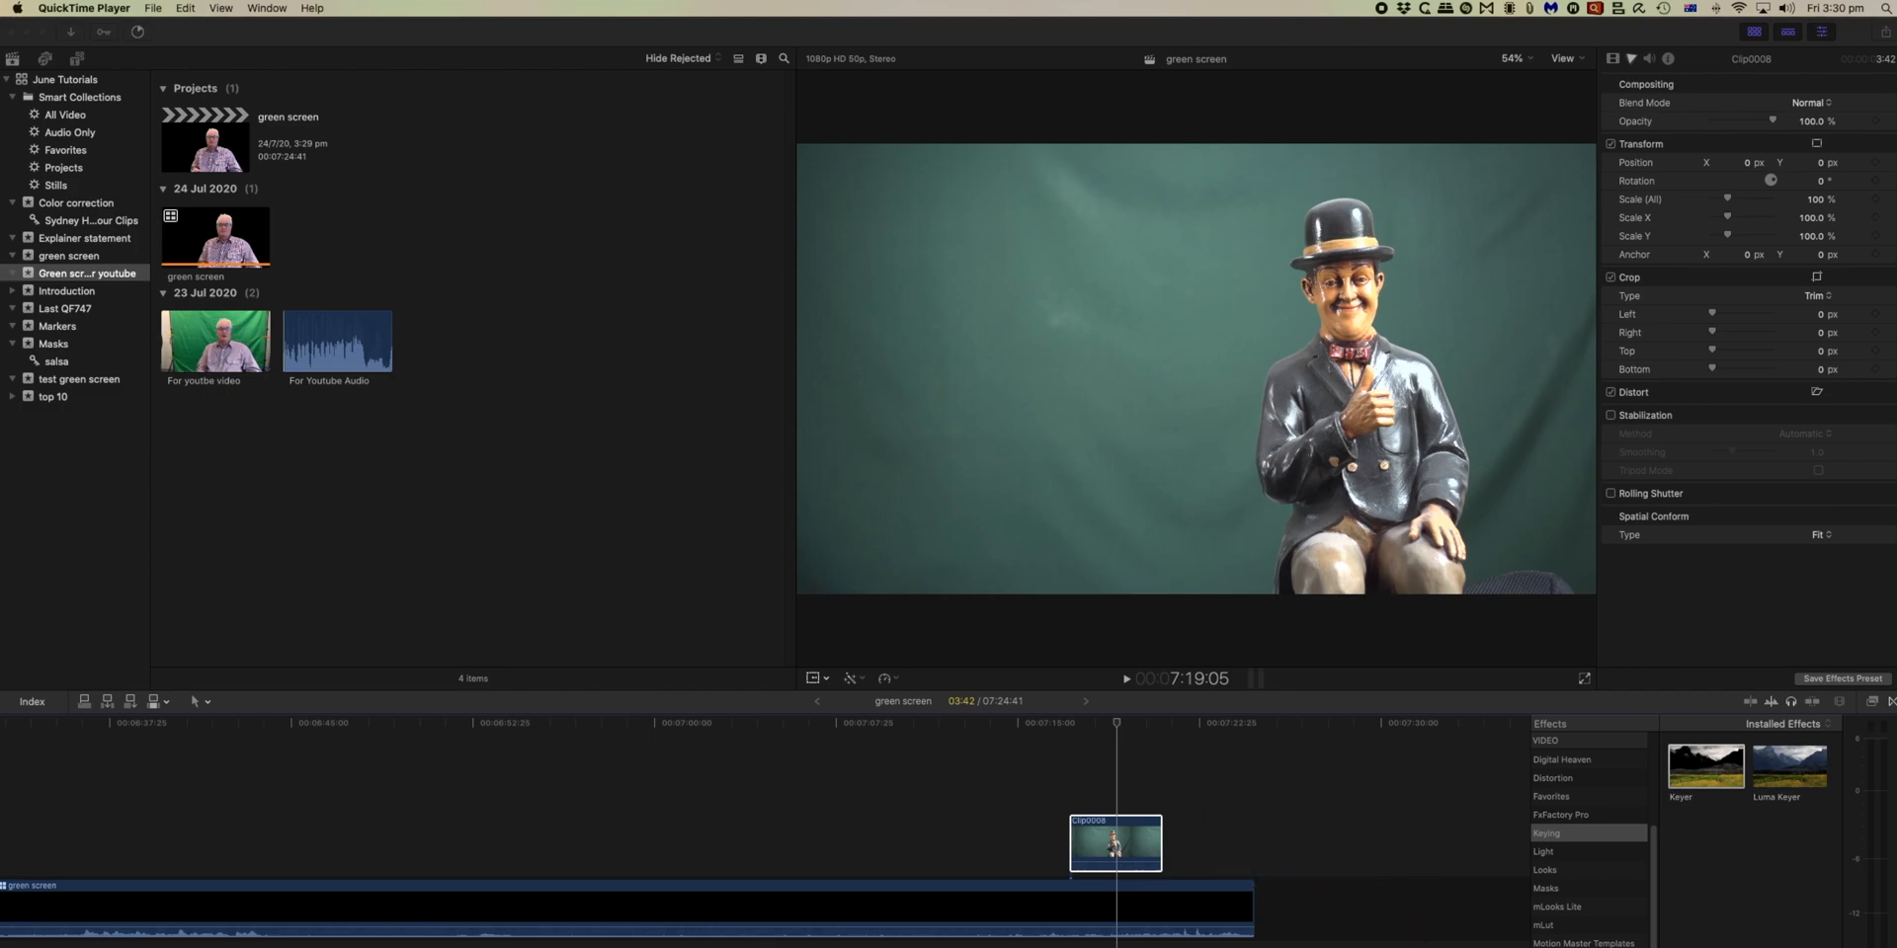
Step: Apply the Keyer effect to Clip0008 and sample its backdrop colour in one rectangle on each side of the statue
left_click(1709, 756)
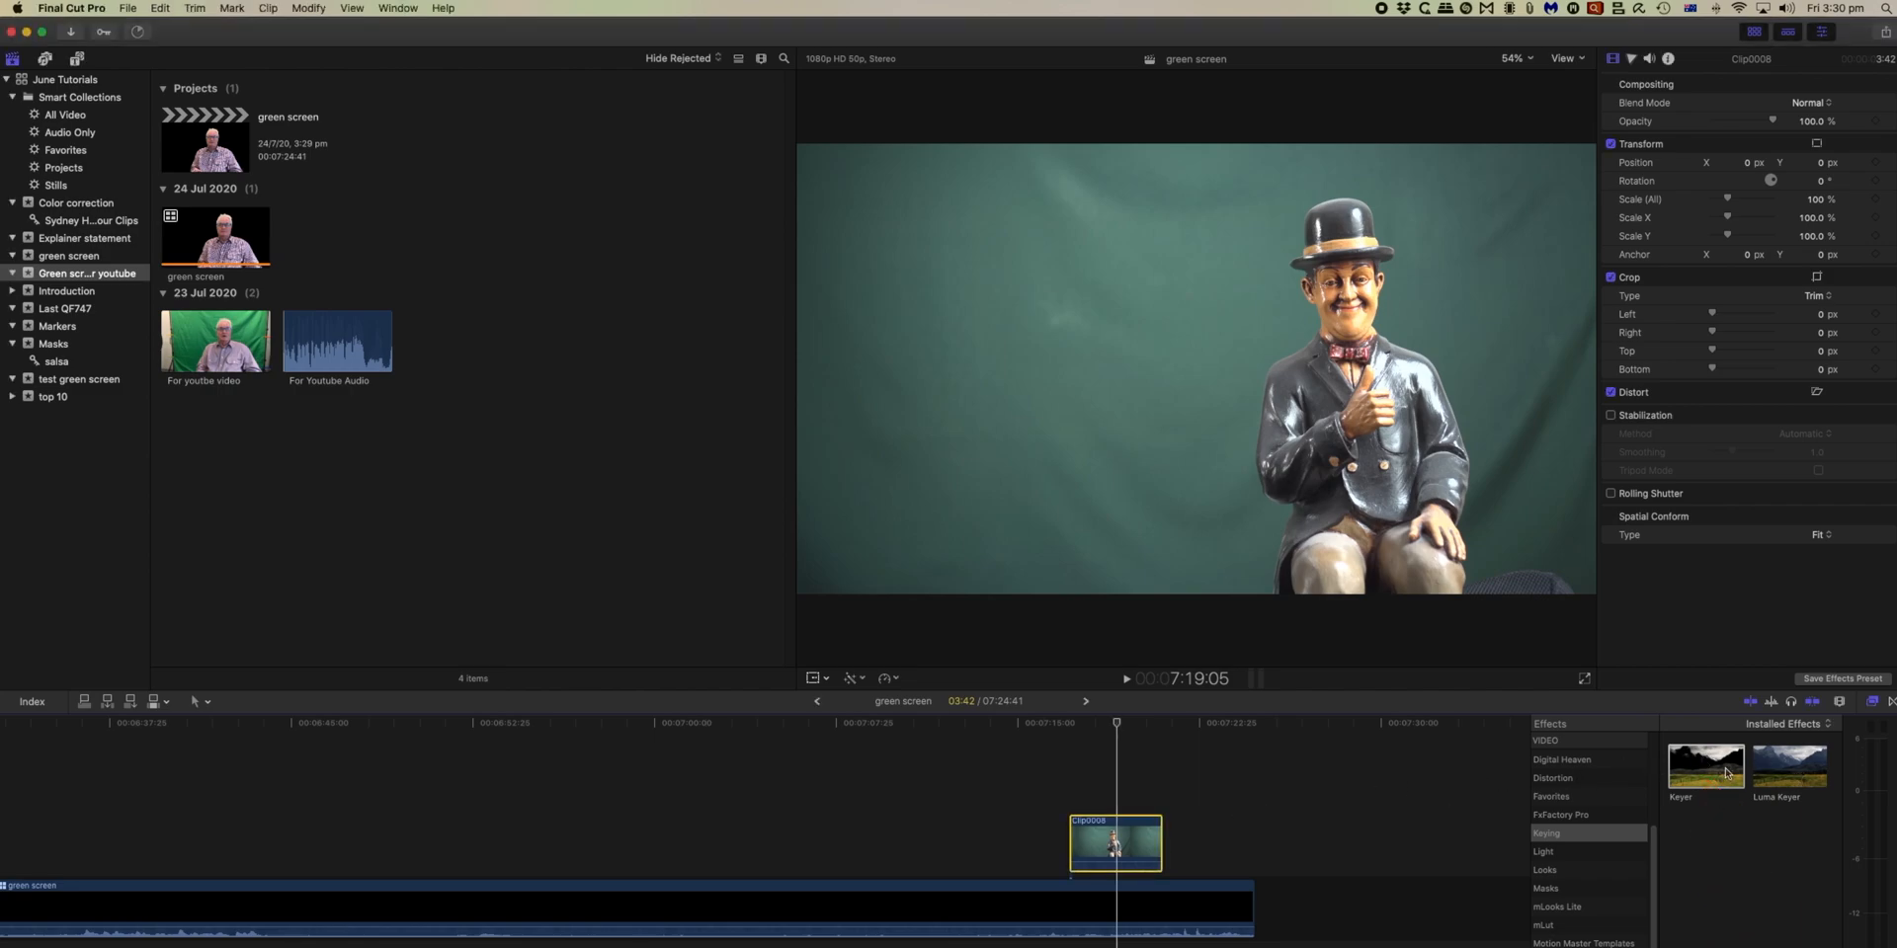
left_click_drag(1725, 774, 1112, 841)
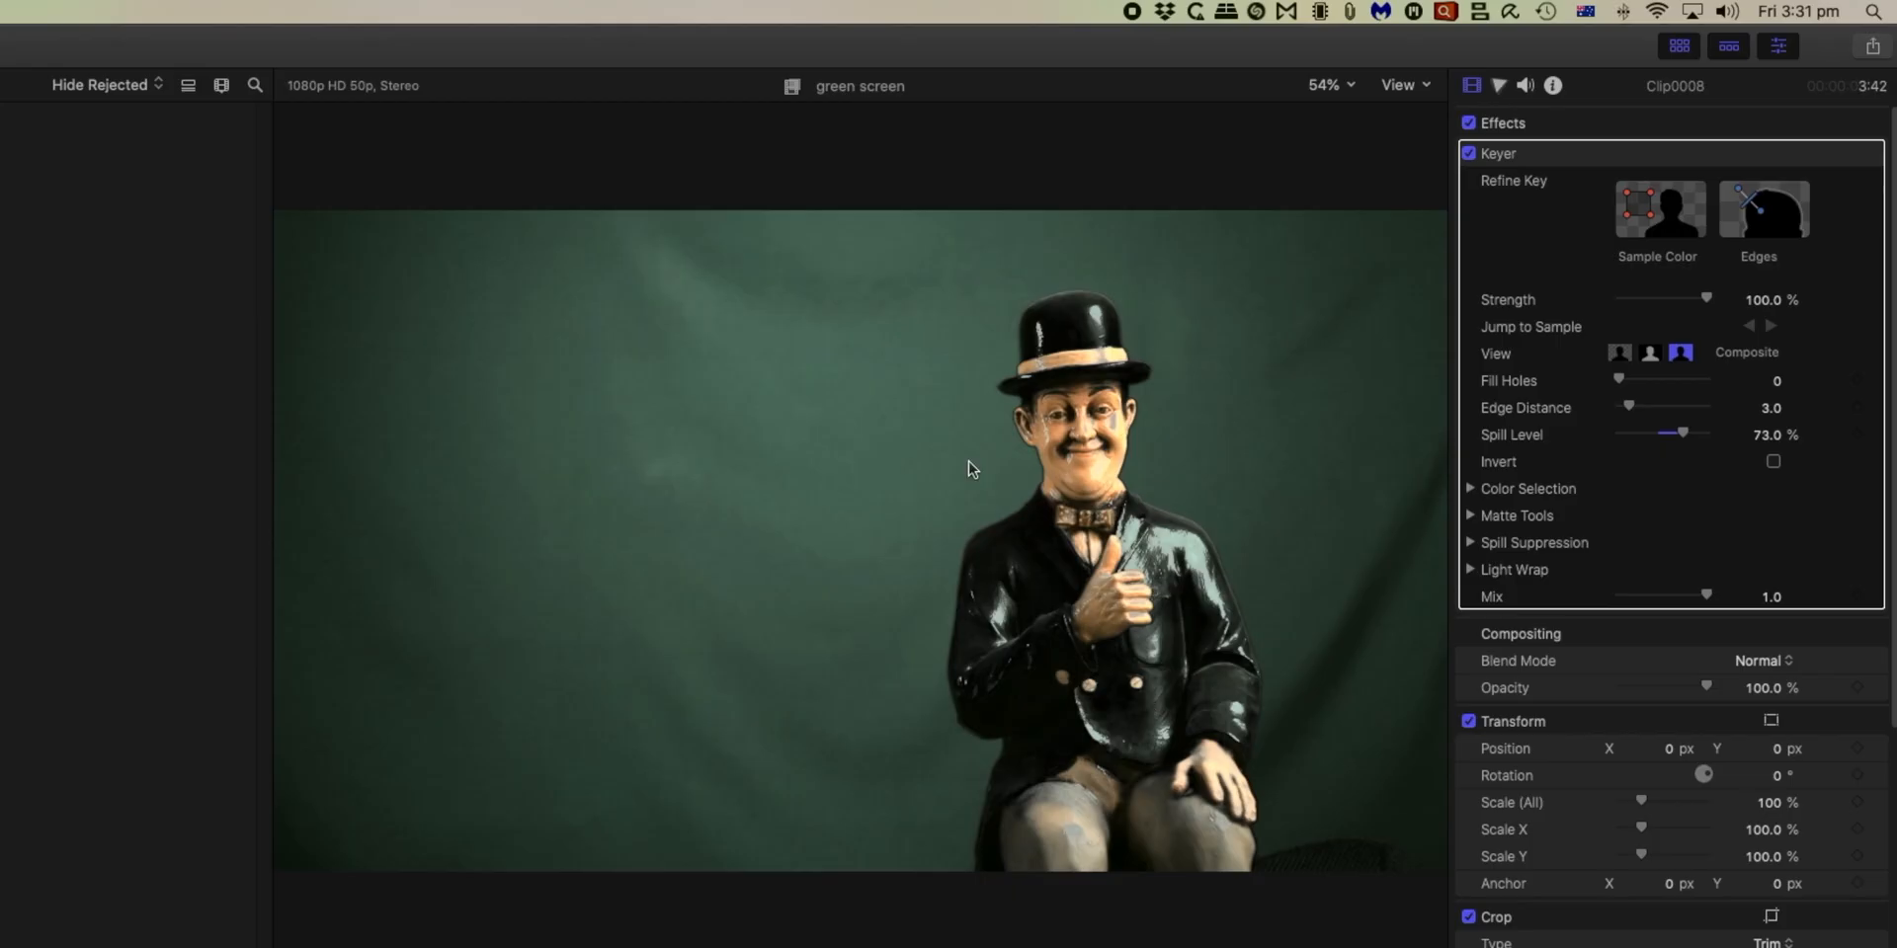
left_click(1660, 216)
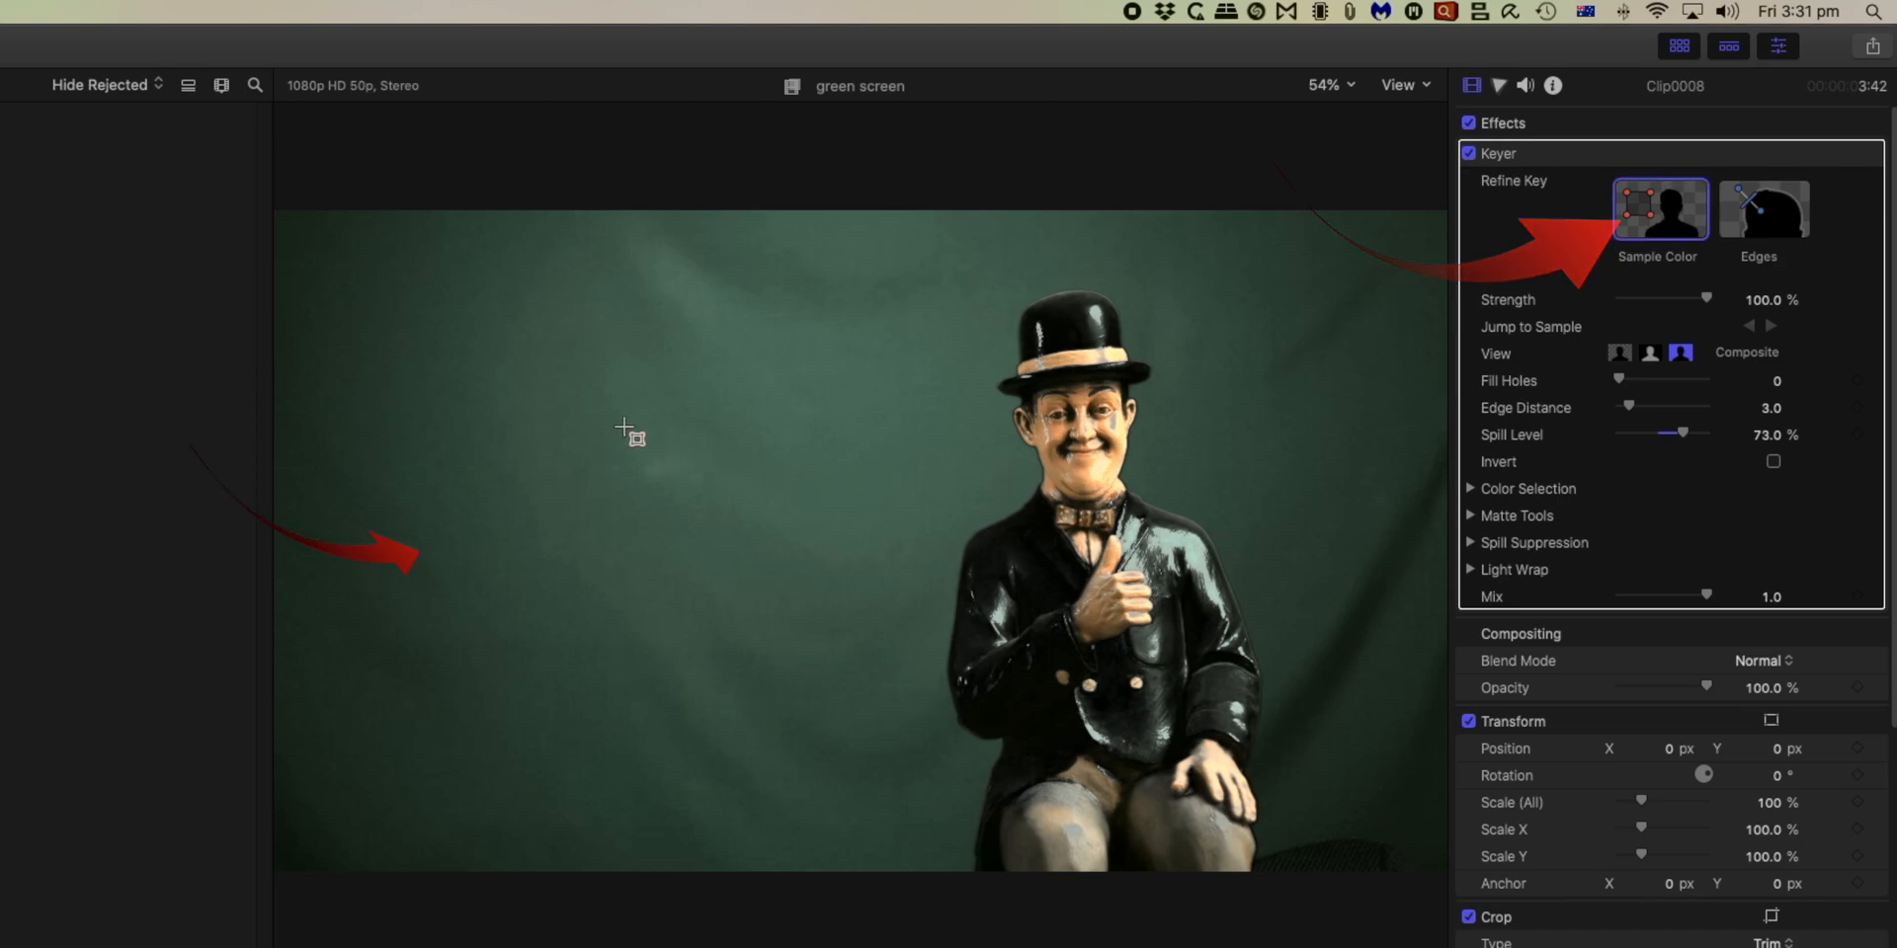
left_click_drag(558, 398, 690, 571)
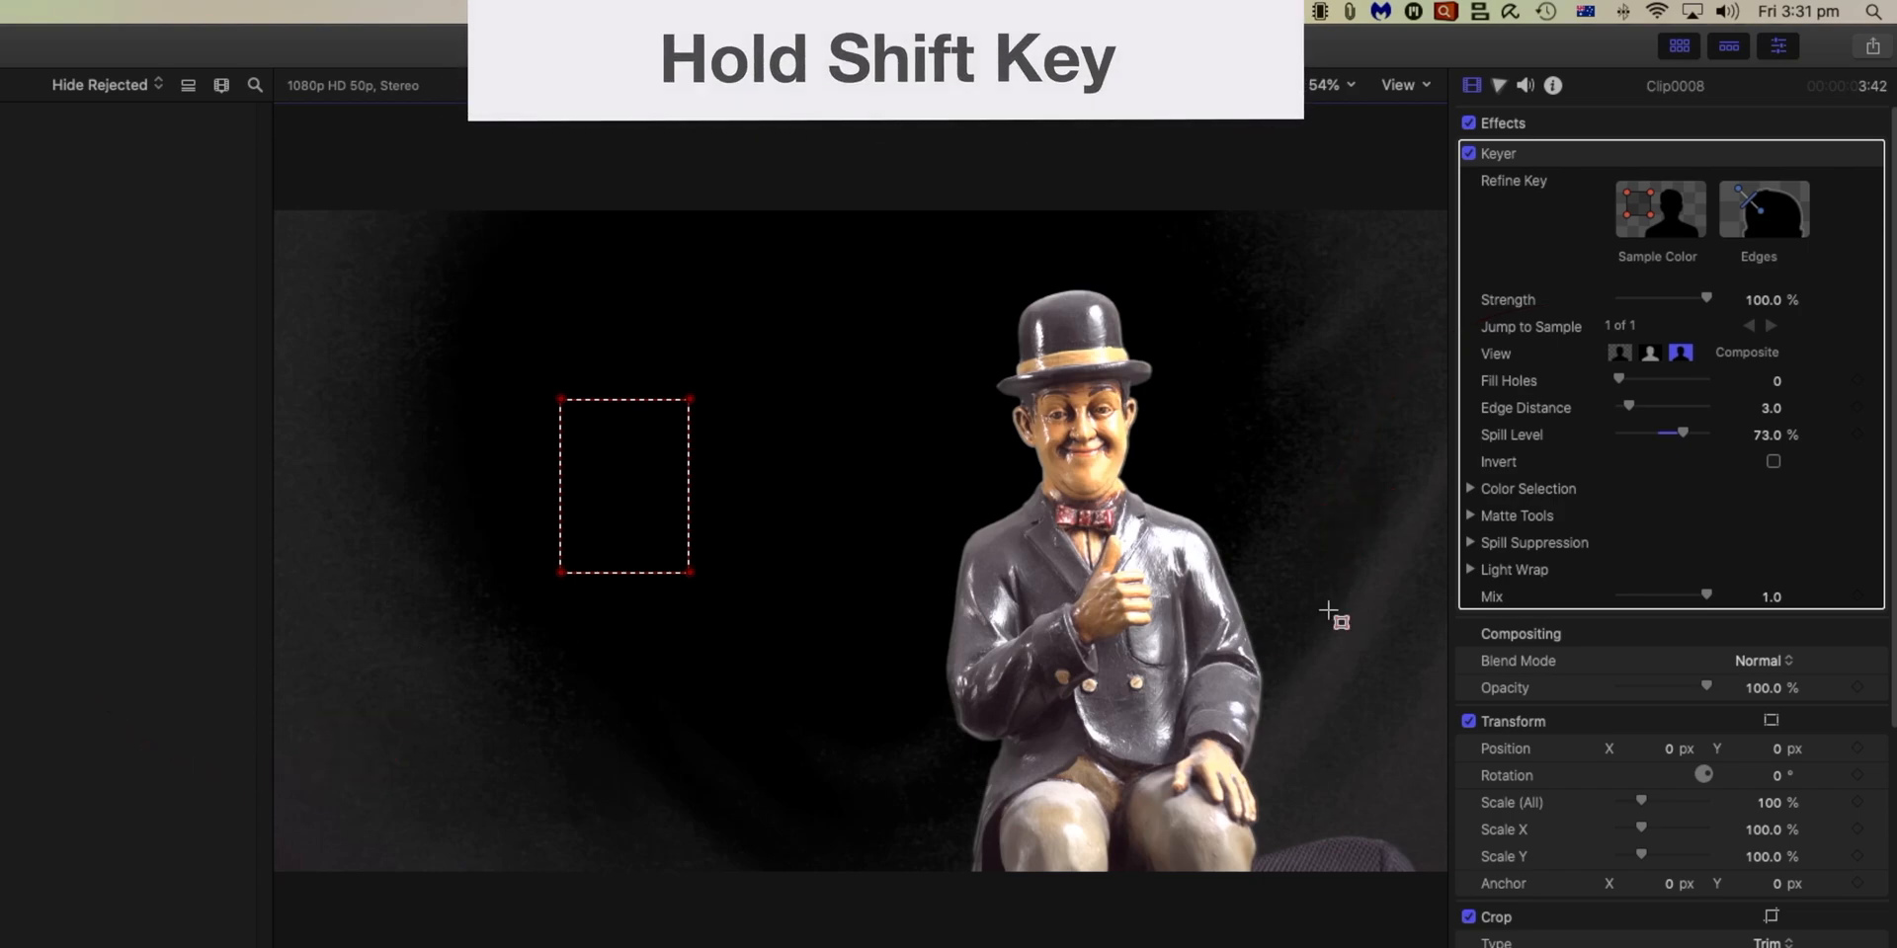
left_click_drag(1319, 614, 1360, 679)
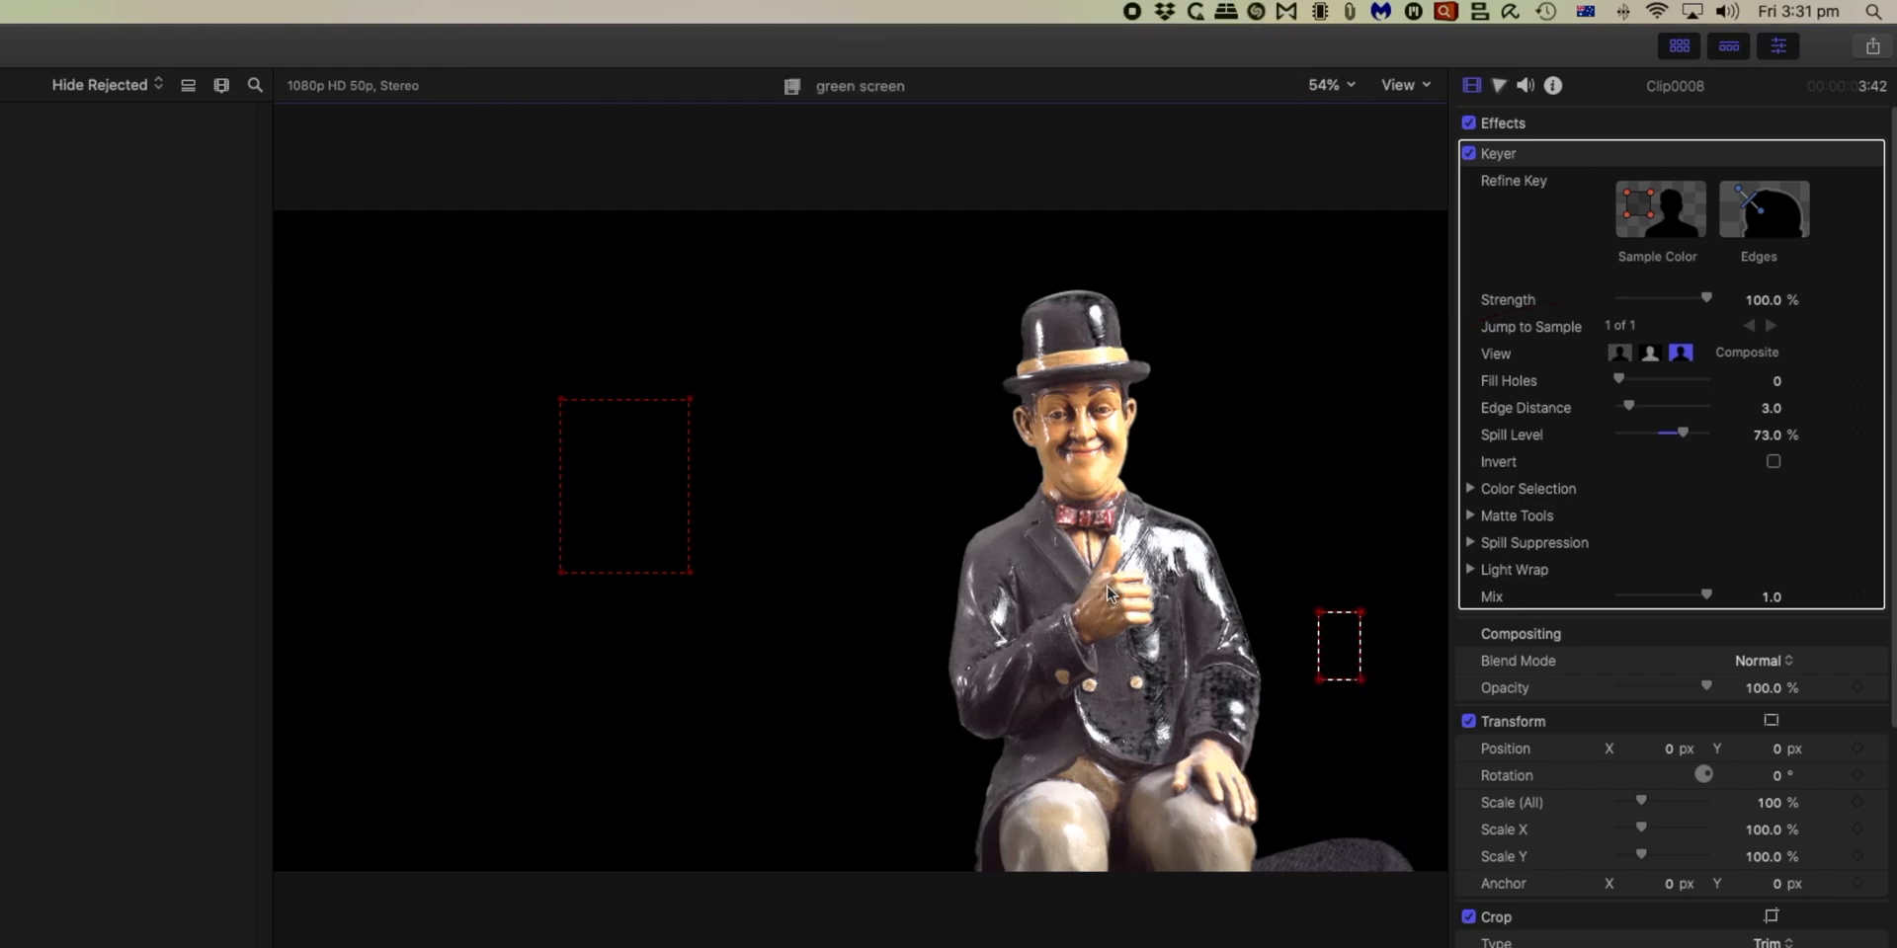
Step: Show the statue's key as a matte, set Fill Holes to 7.76 and return to the Composite view
left_click(1649, 353)
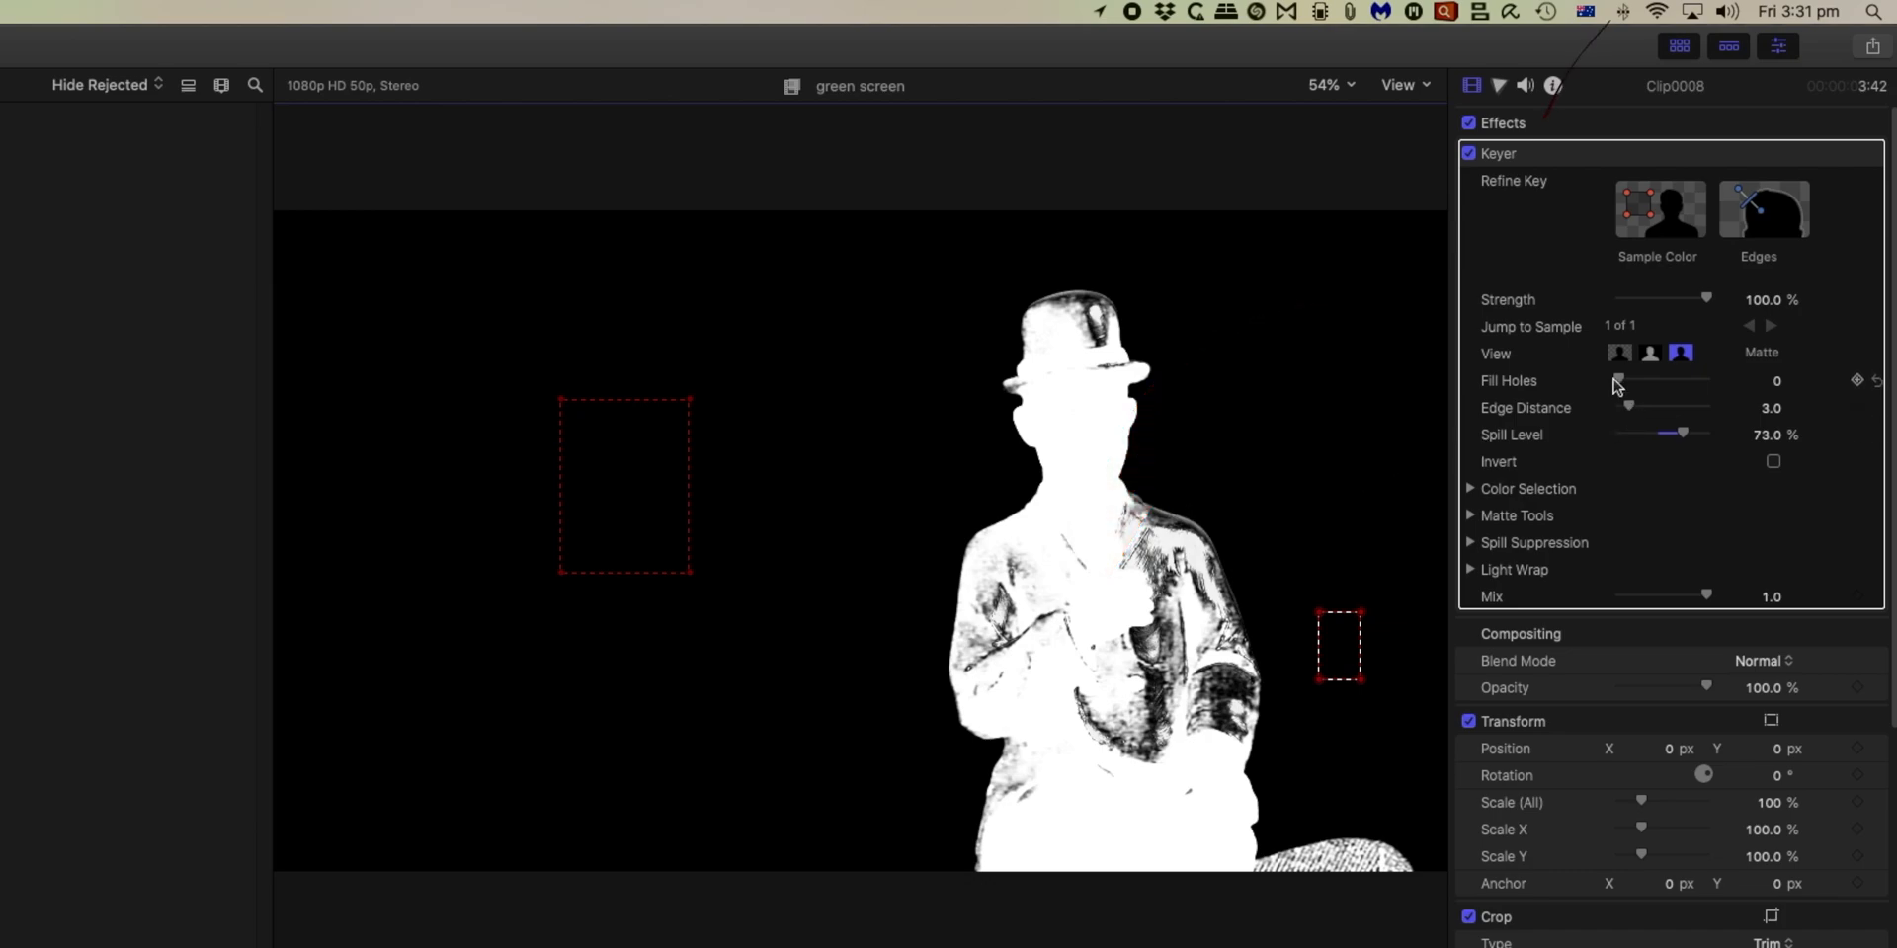
left_click_drag(1621, 382, 1690, 387)
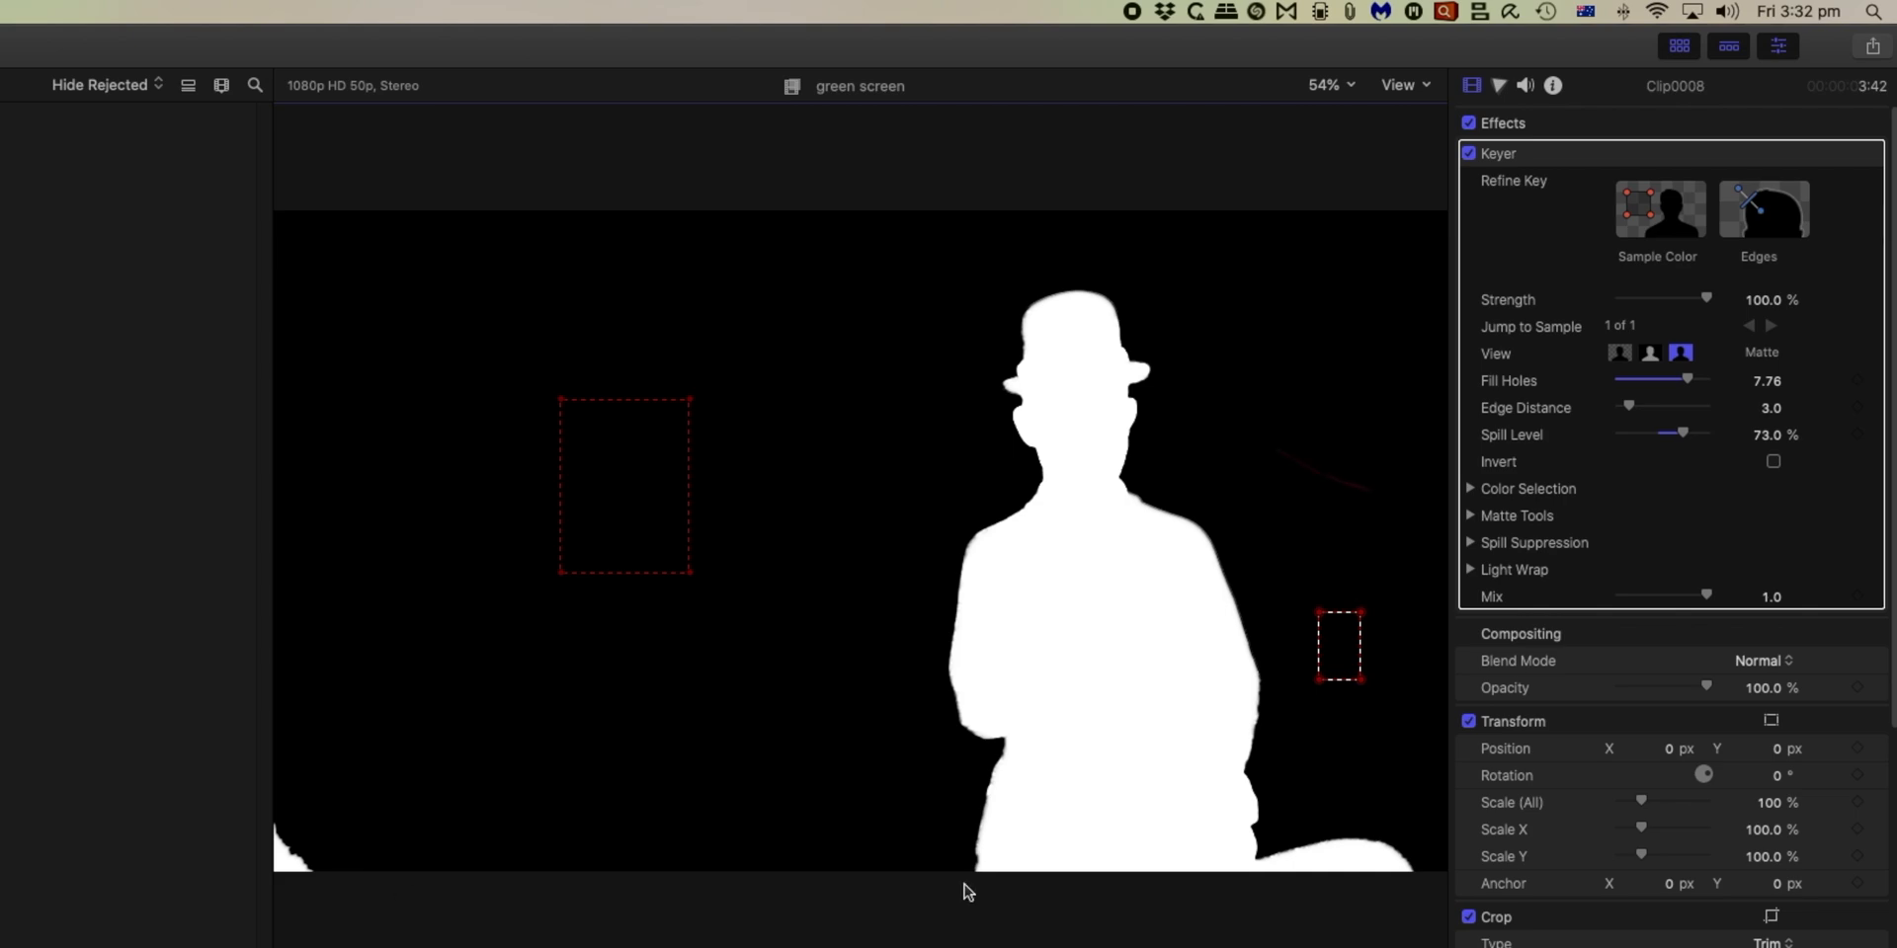
left_click(1620, 353)
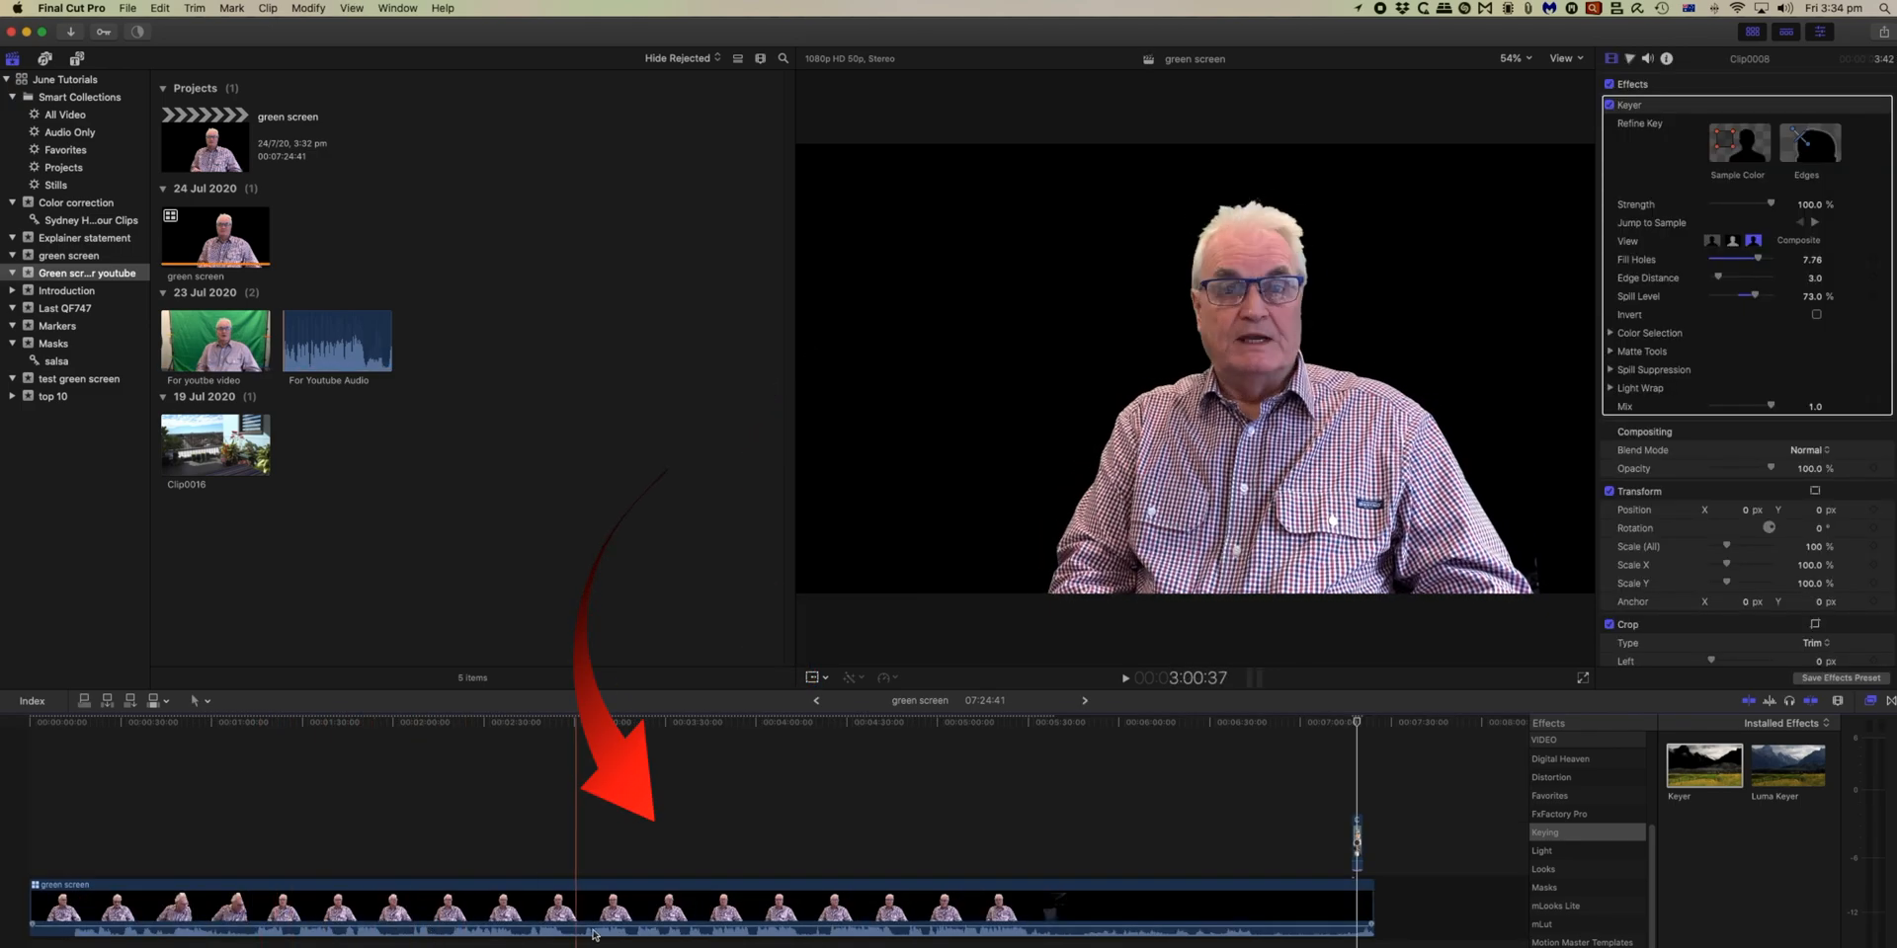
Step: Place Clip0016 beneath the green screen clip near the project's start and duplicate it directly after the first copy
key("shift+z")
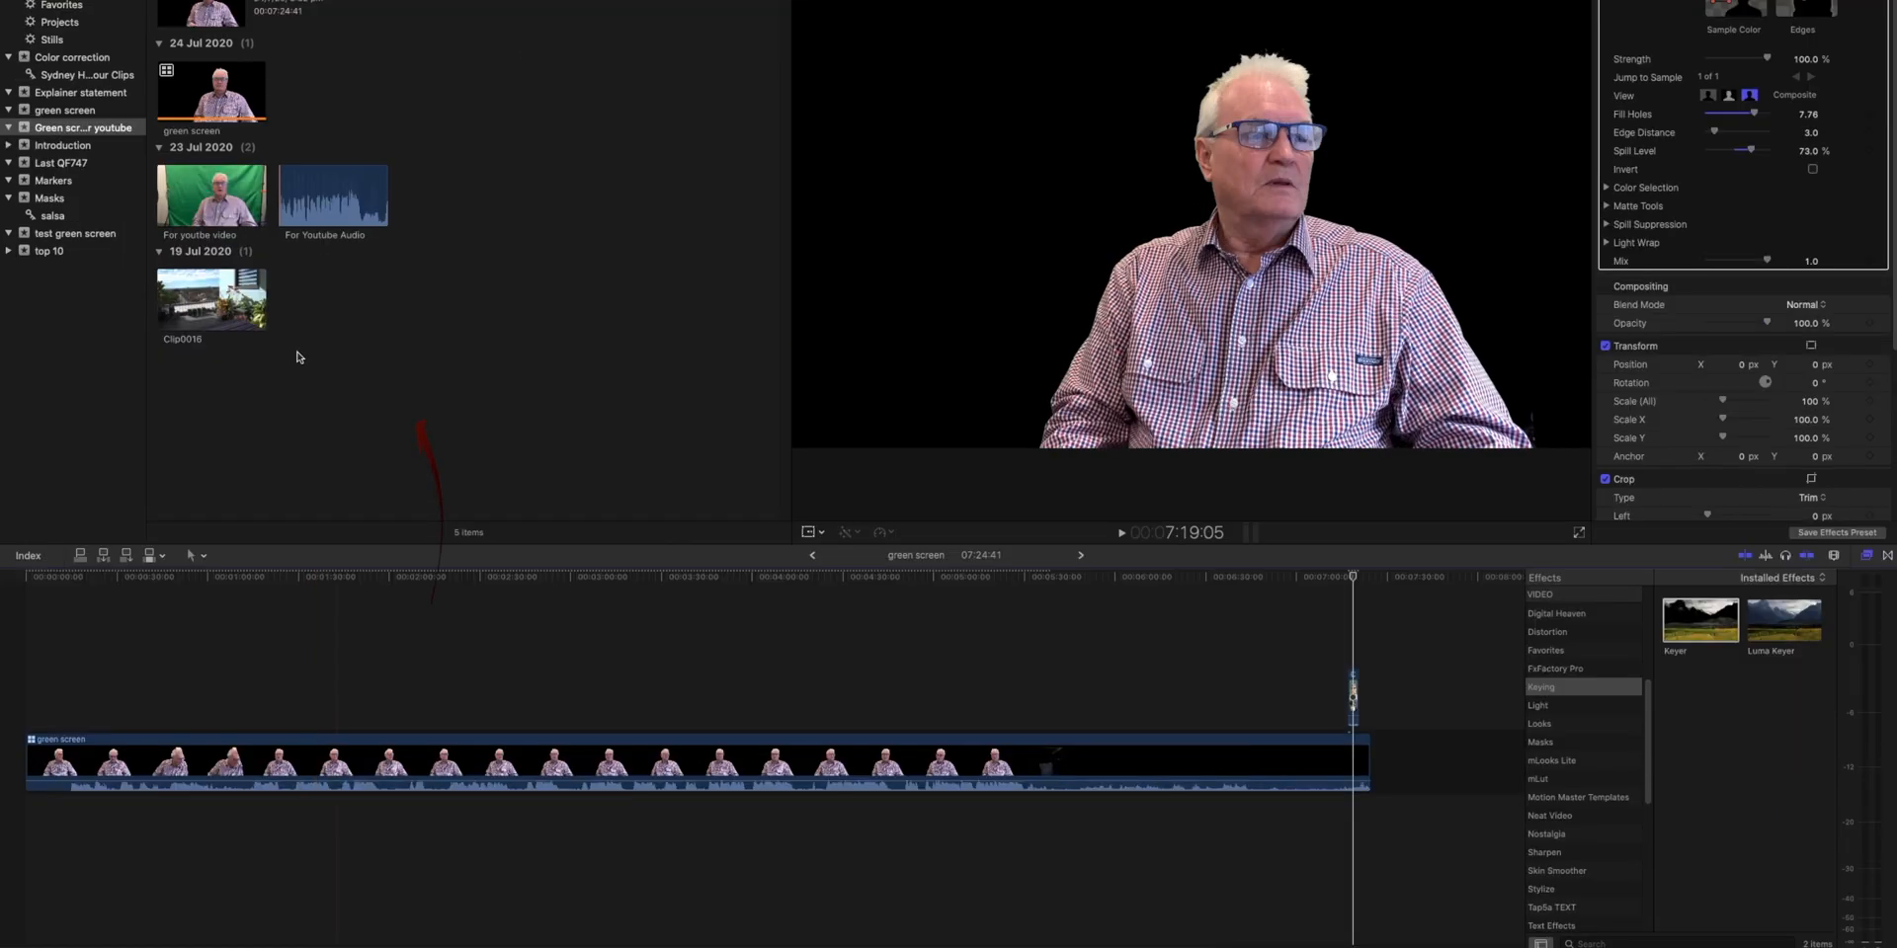
left_click(209, 297)
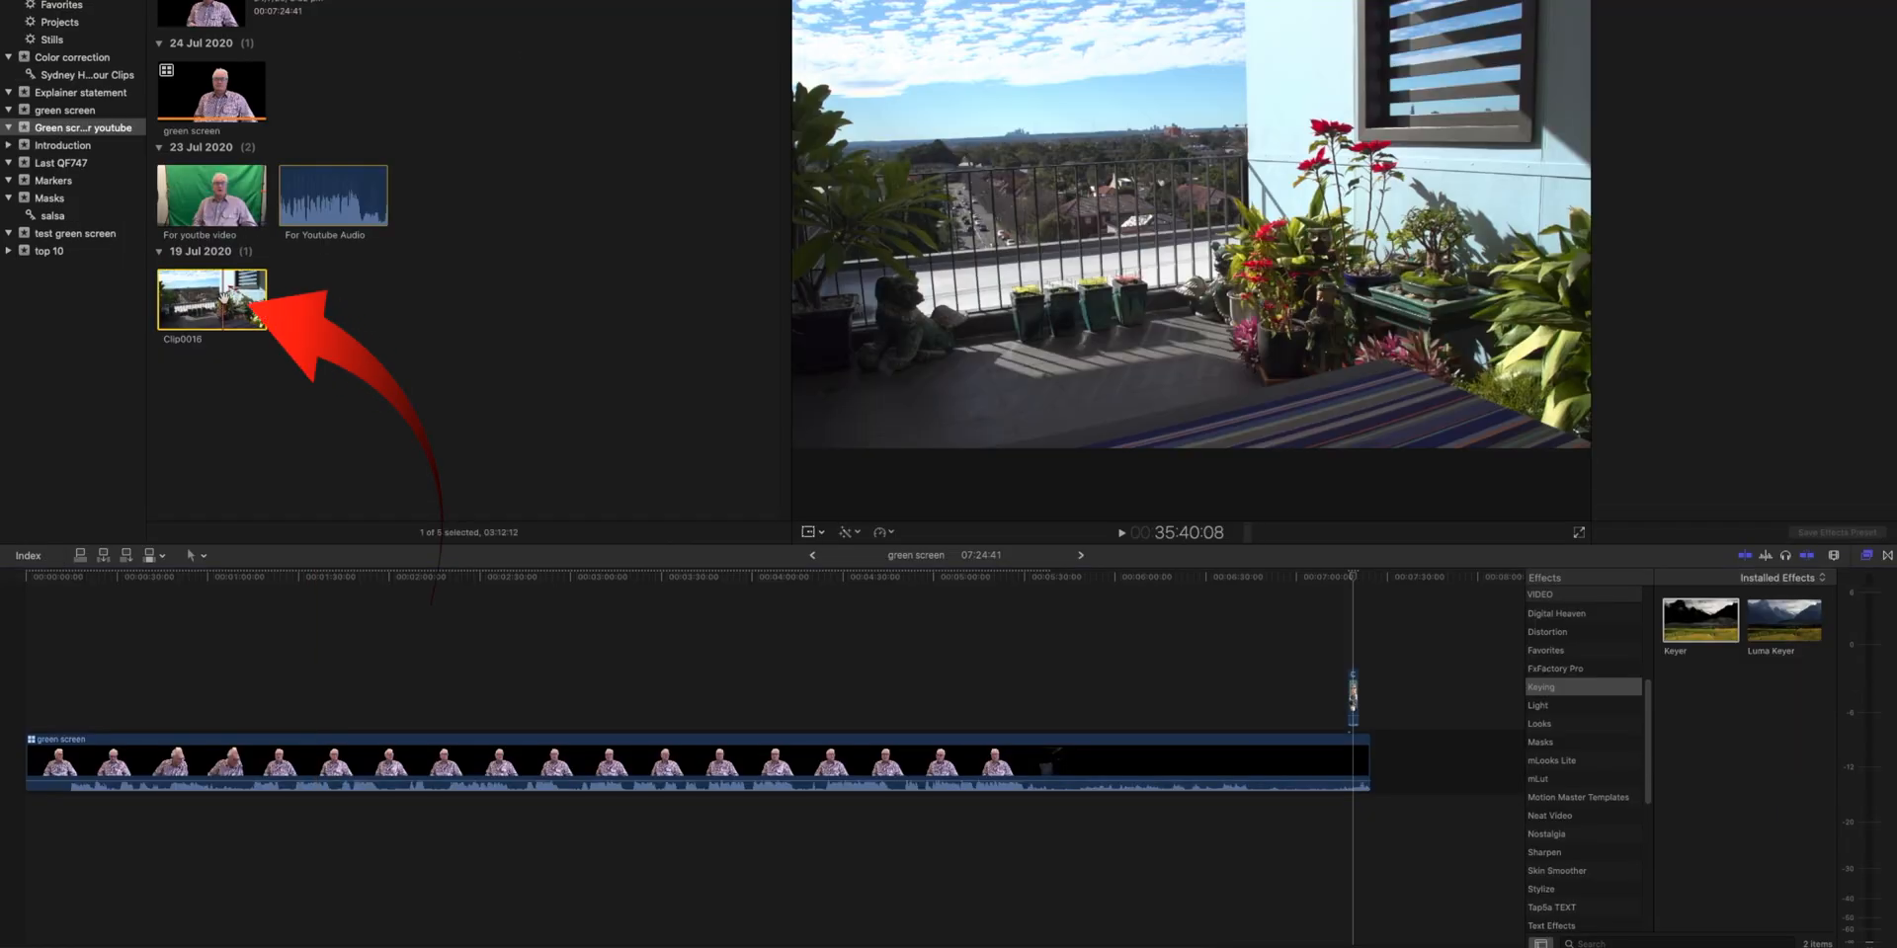
left_click_drag(207, 294, 184, 833)
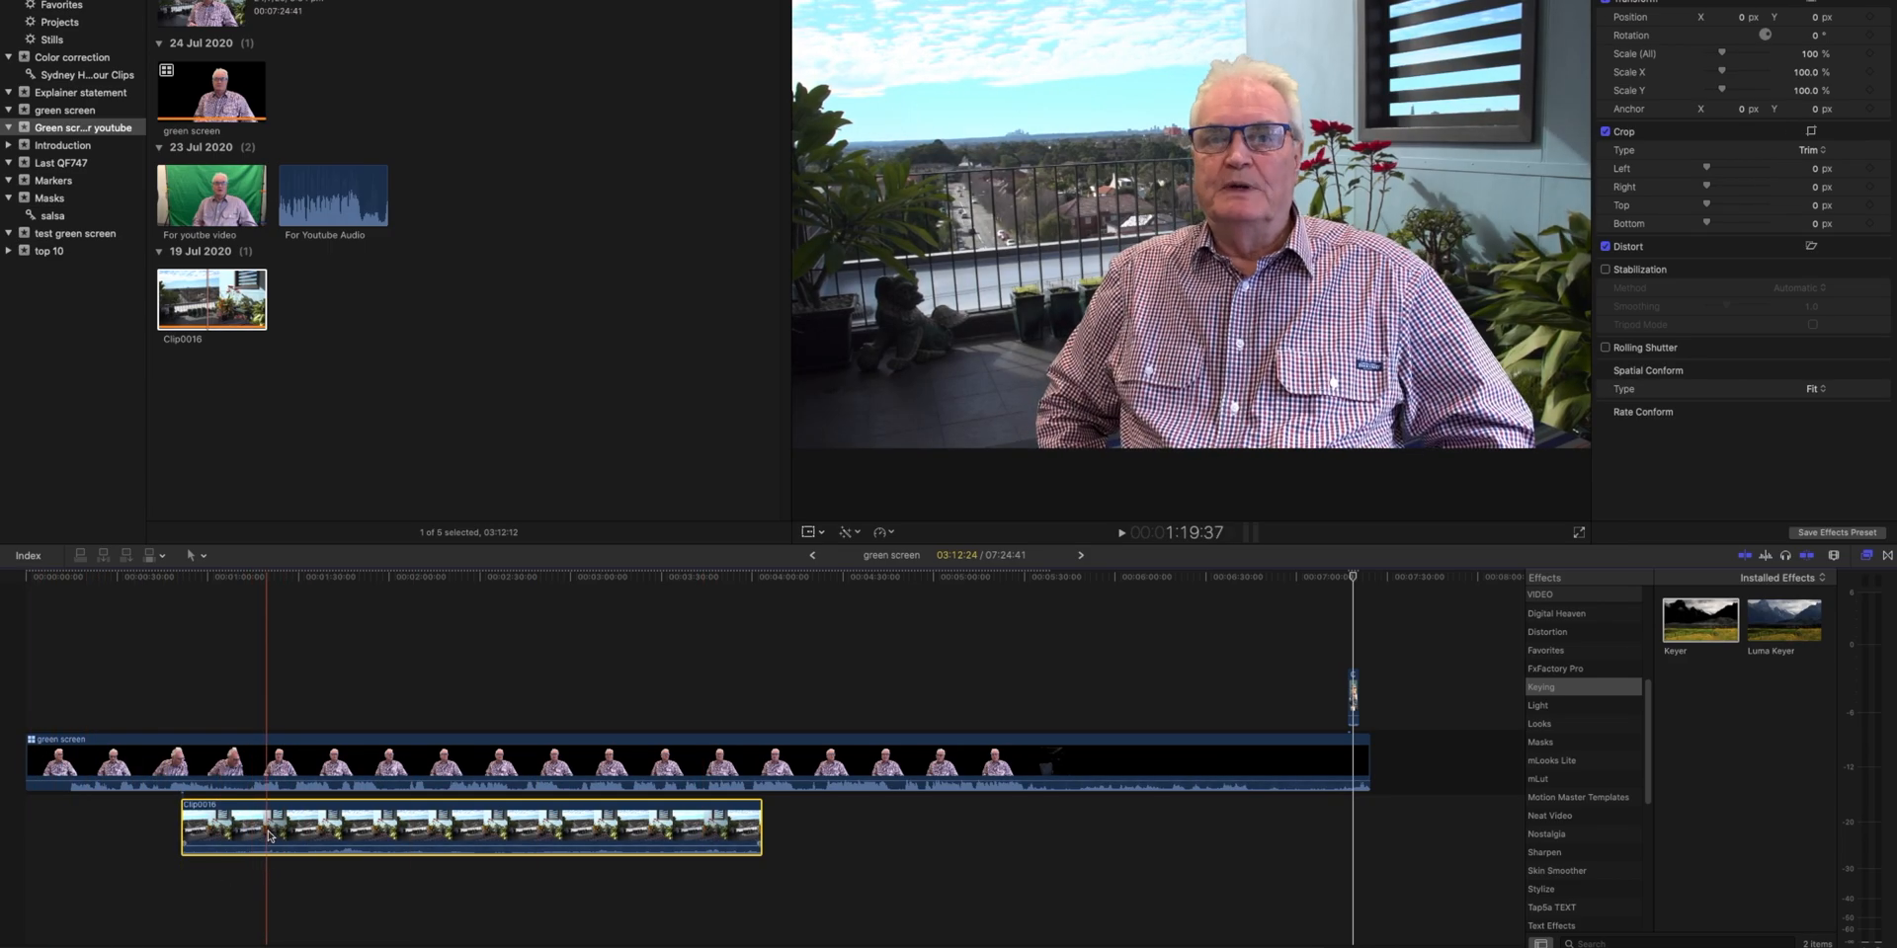
left_click_drag(267, 835, 122, 835)
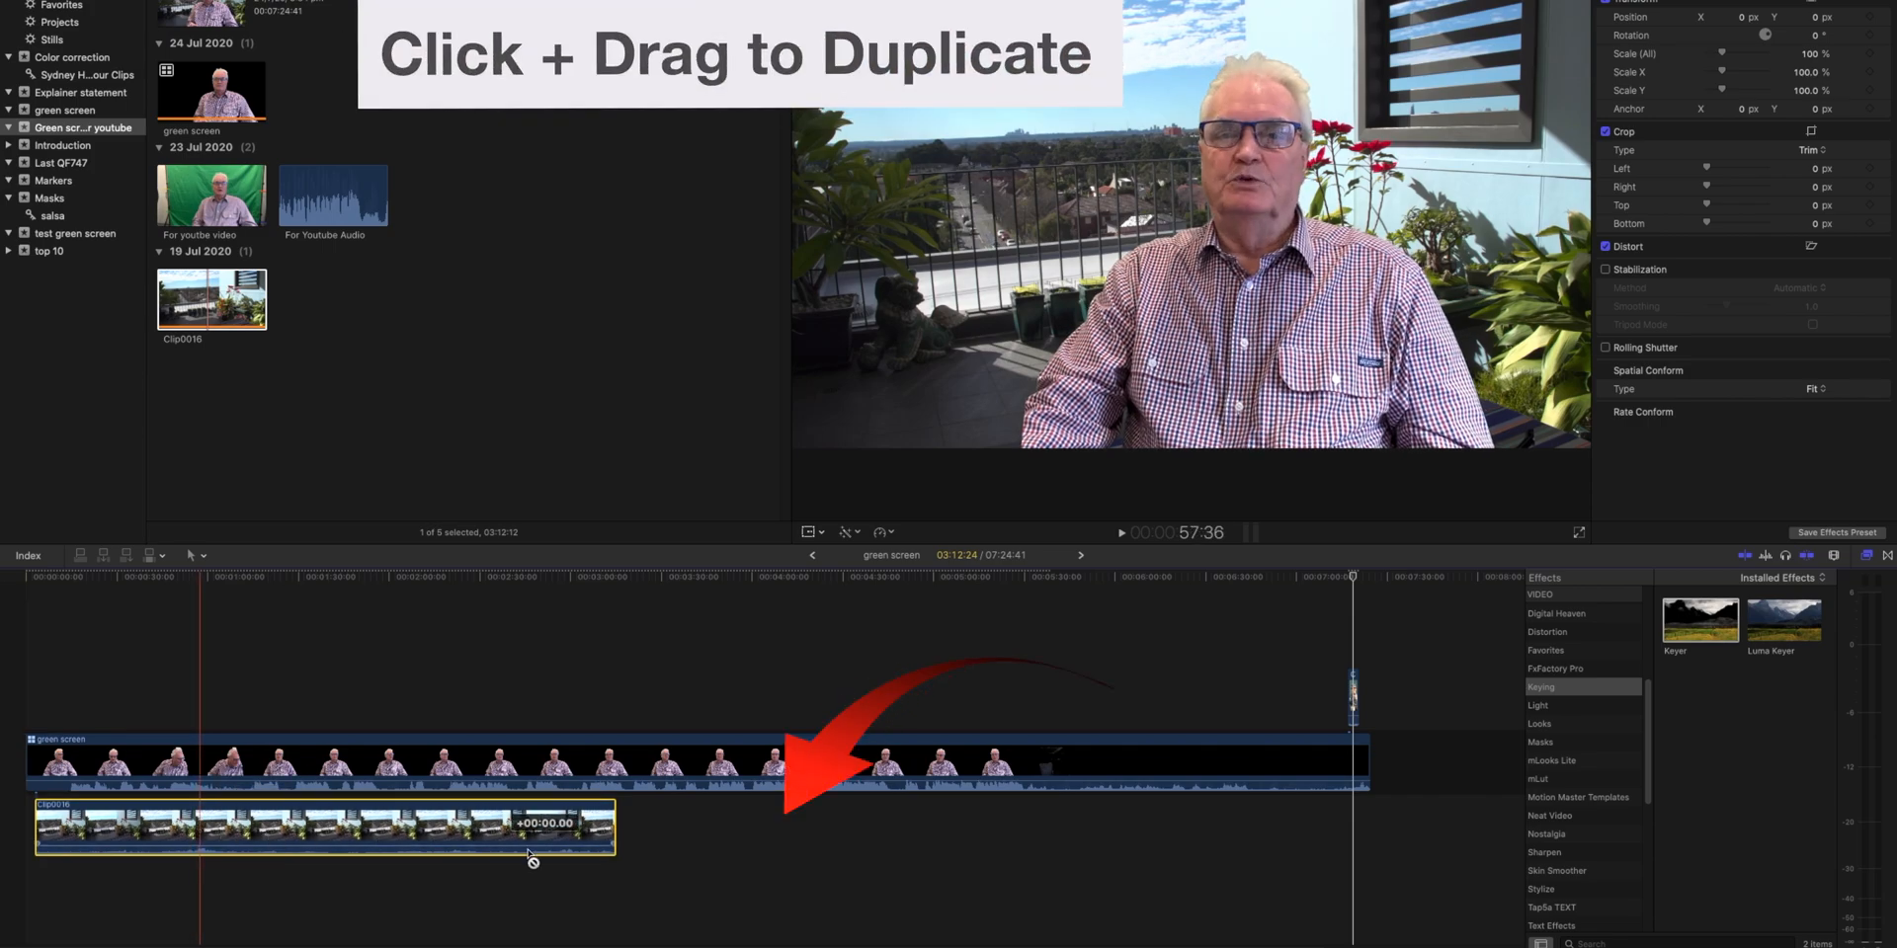
left_click_drag(201, 824, 800, 837)
left_click_drag(785, 830, 785, 827)
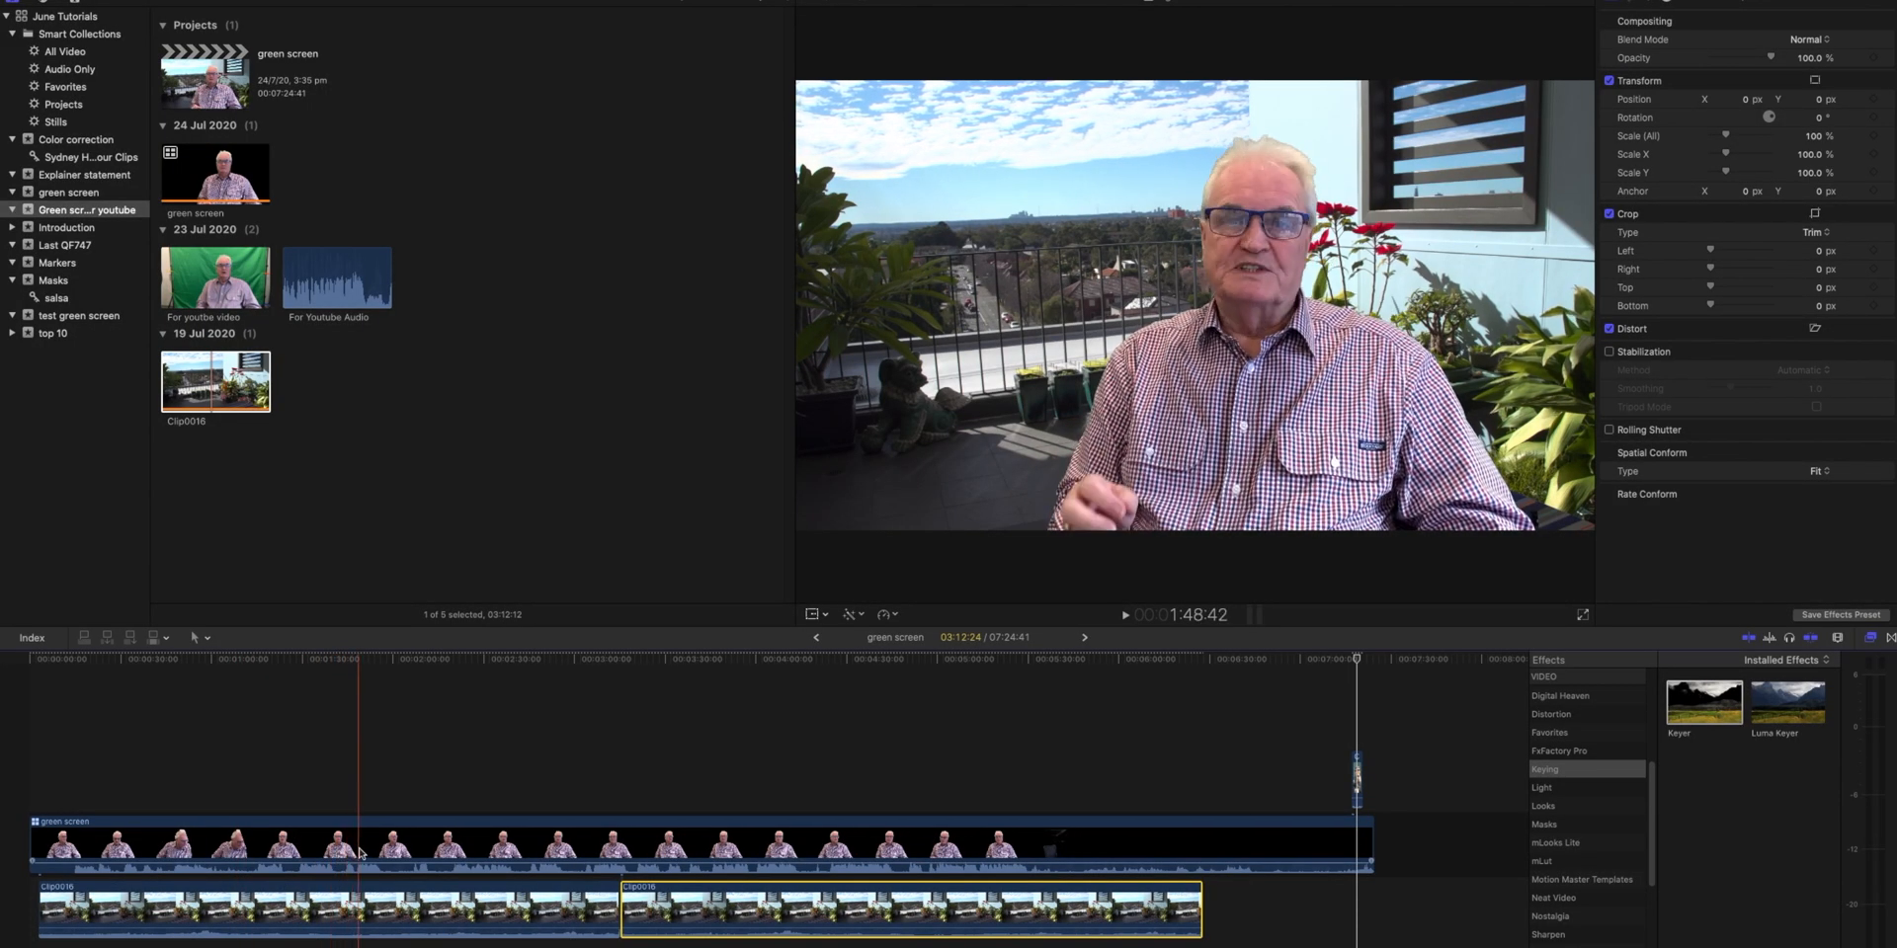
Step: Apply Match Color to the second Clip0016 with the playhead at 1:47:42, and open the colour wheels
left_click(358, 659)
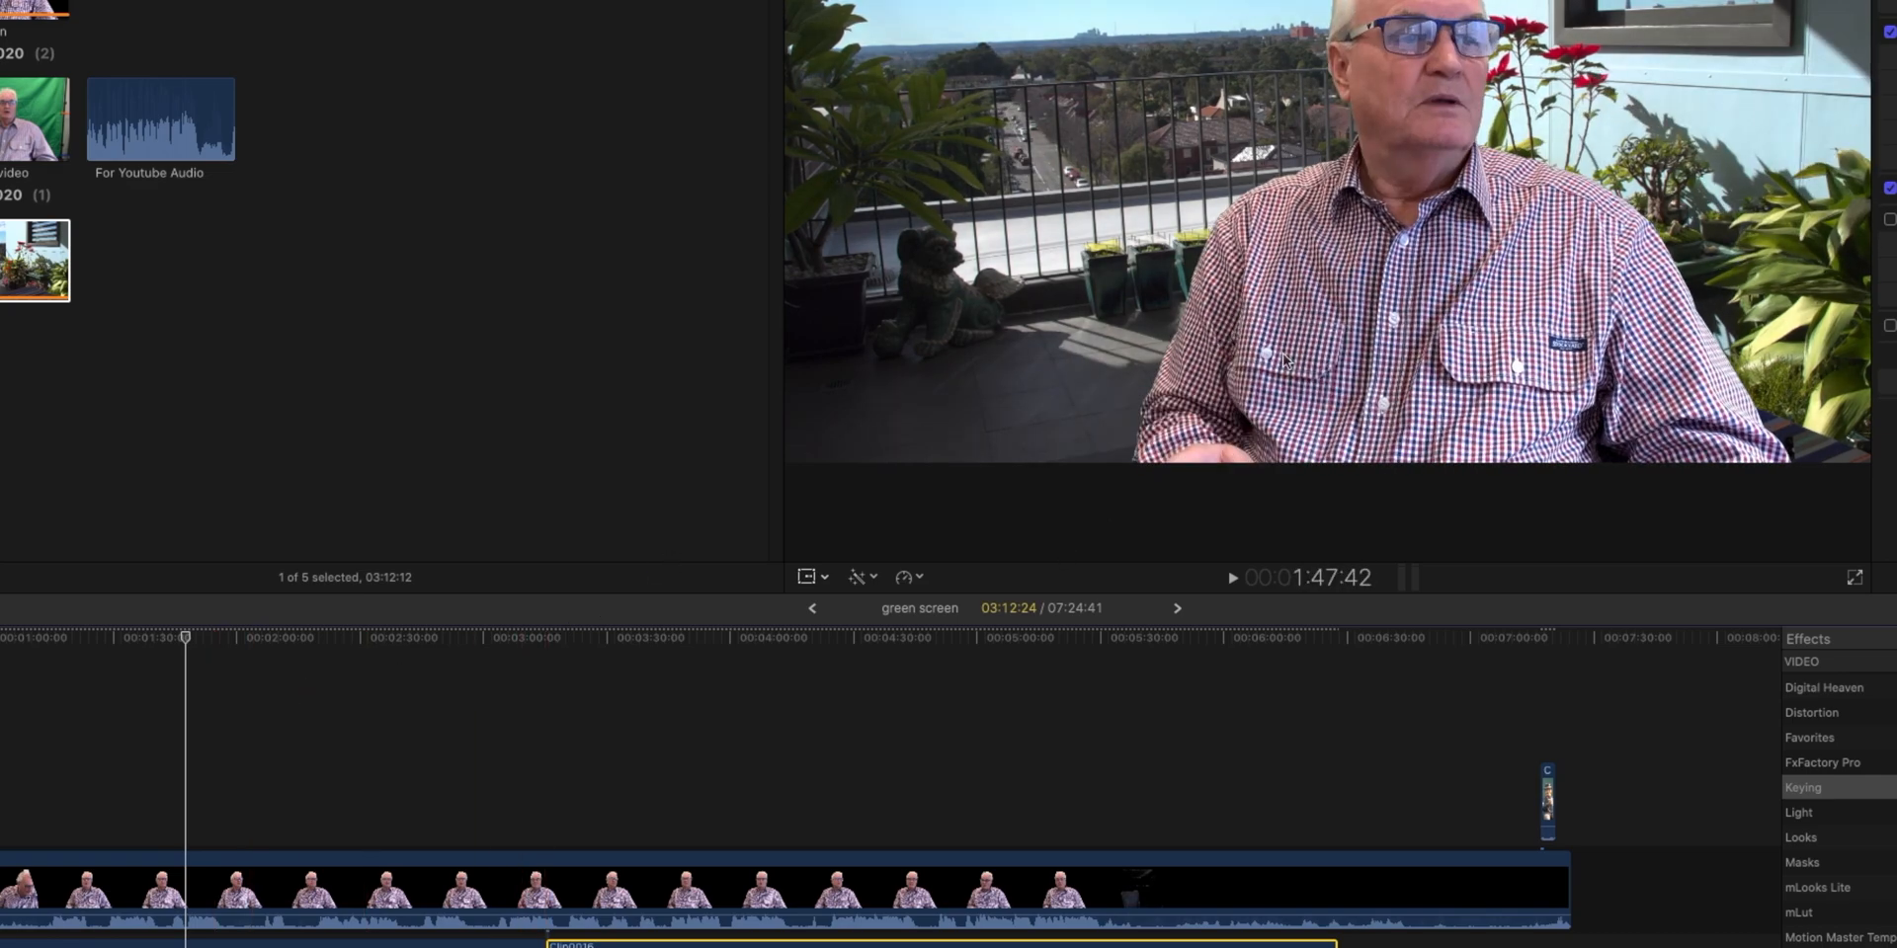
left_click(873, 581)
left_click(894, 616)
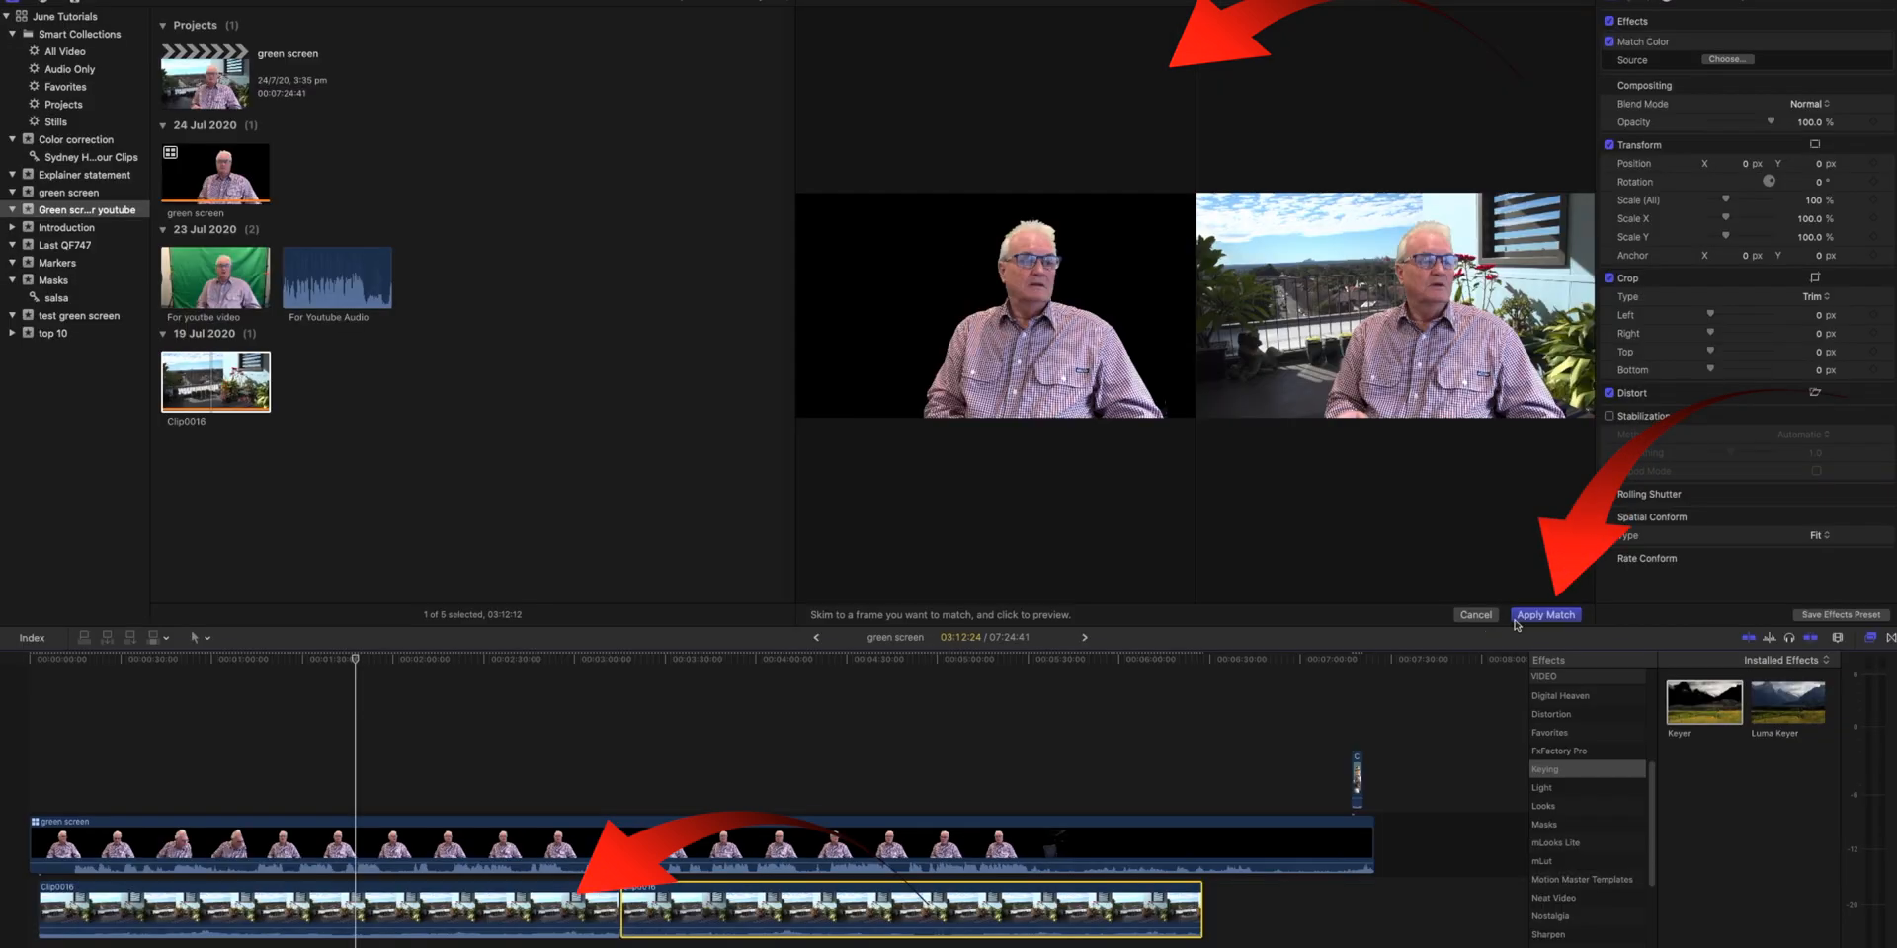
left_click(1803, 577)
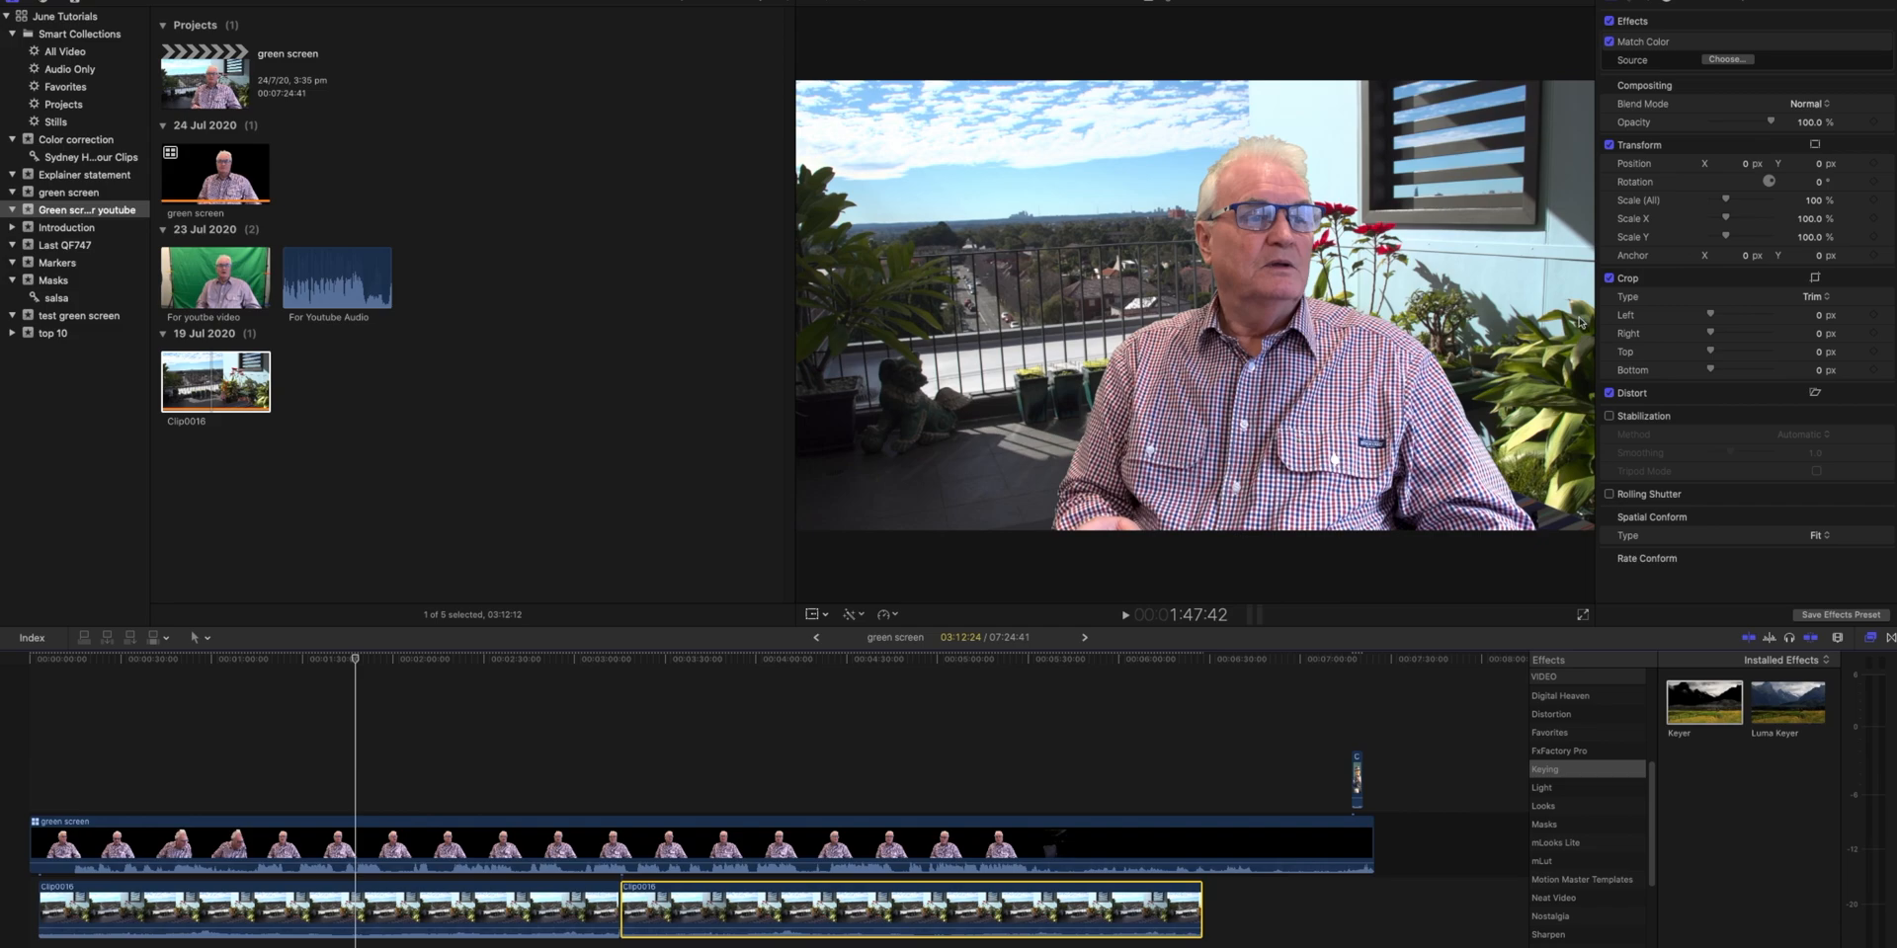
left_click(1634, 3)
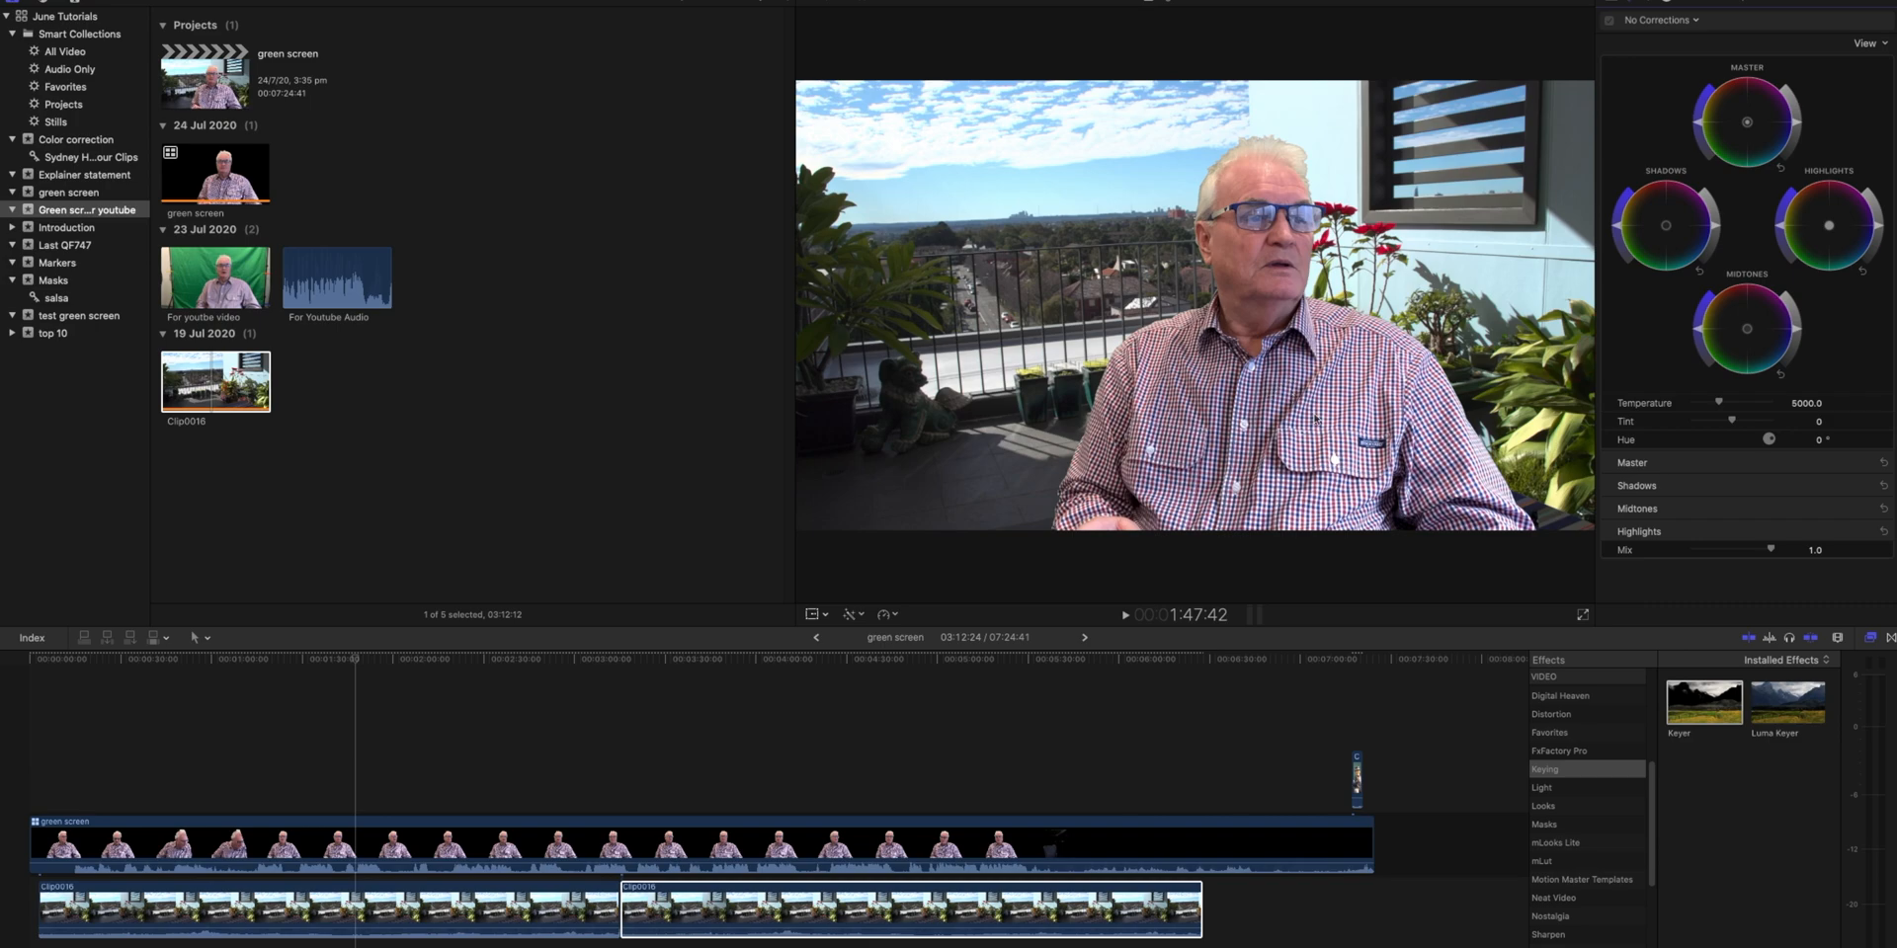
Step: Apply the Gaussian blur to the first Clip0016 in the timeline and set its Amount to 4.2
left_click(358, 906)
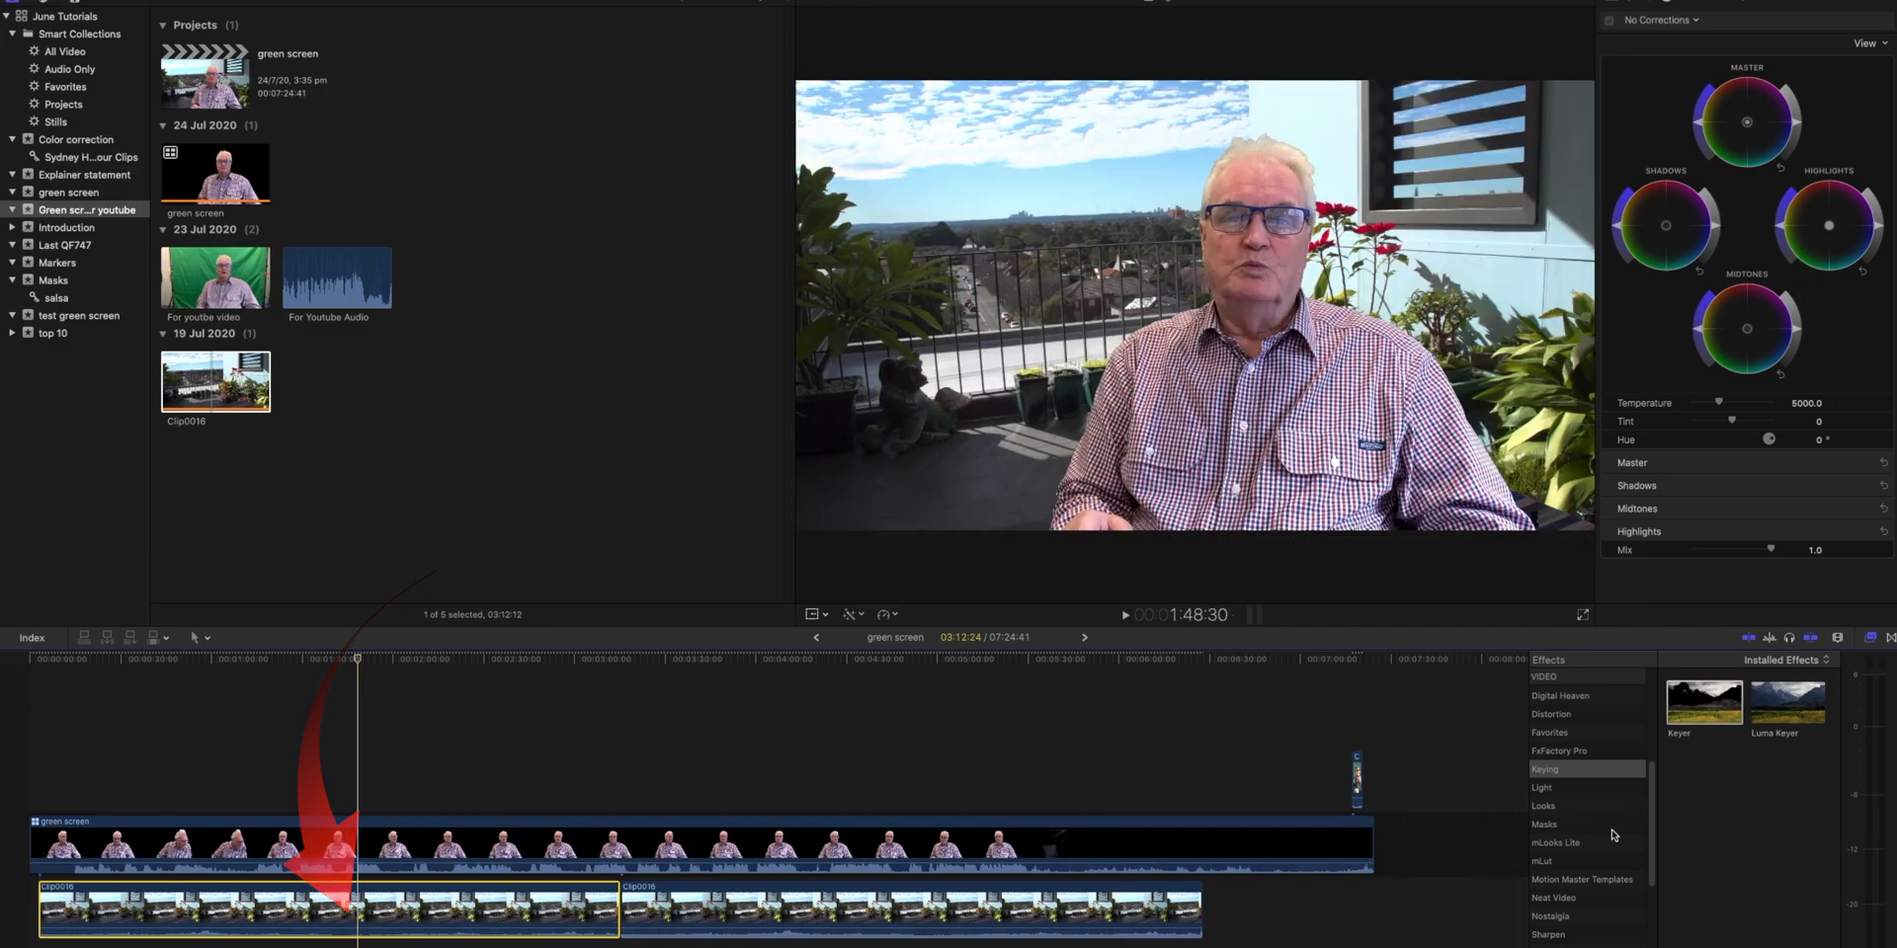
scroll(1613, 834, "down", 2)
scroll(1549, 822, "up", 5)
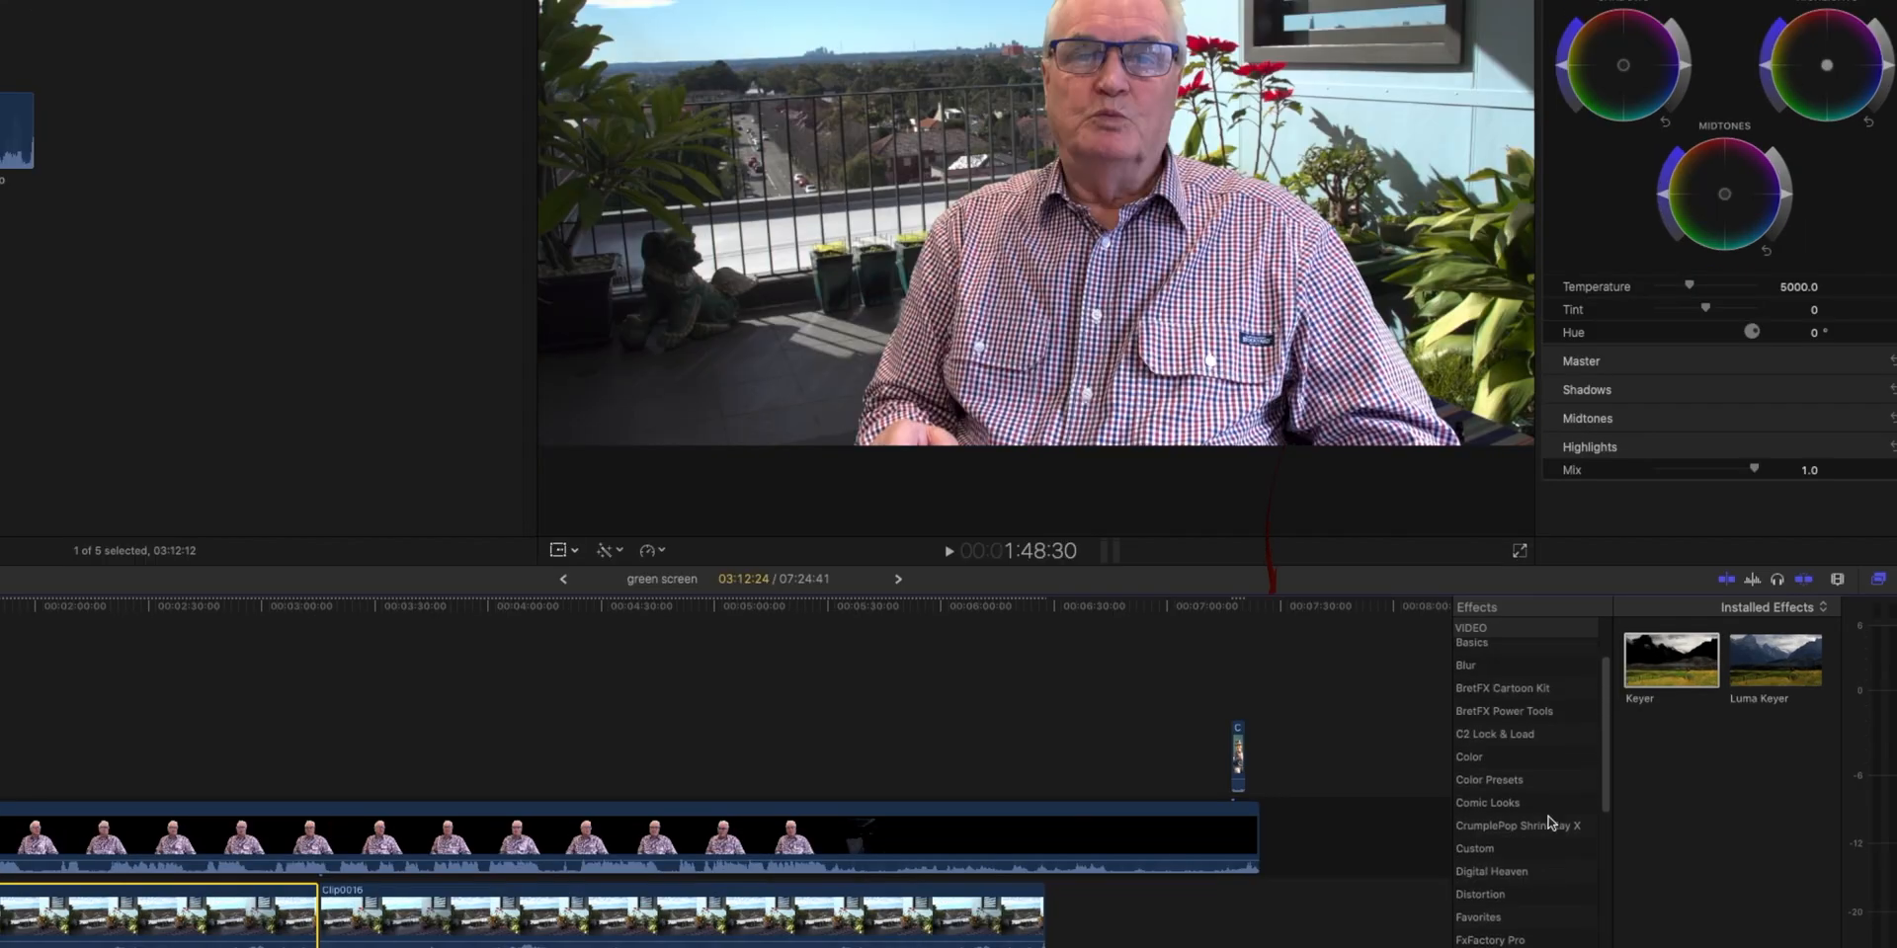
left_click(1478, 766)
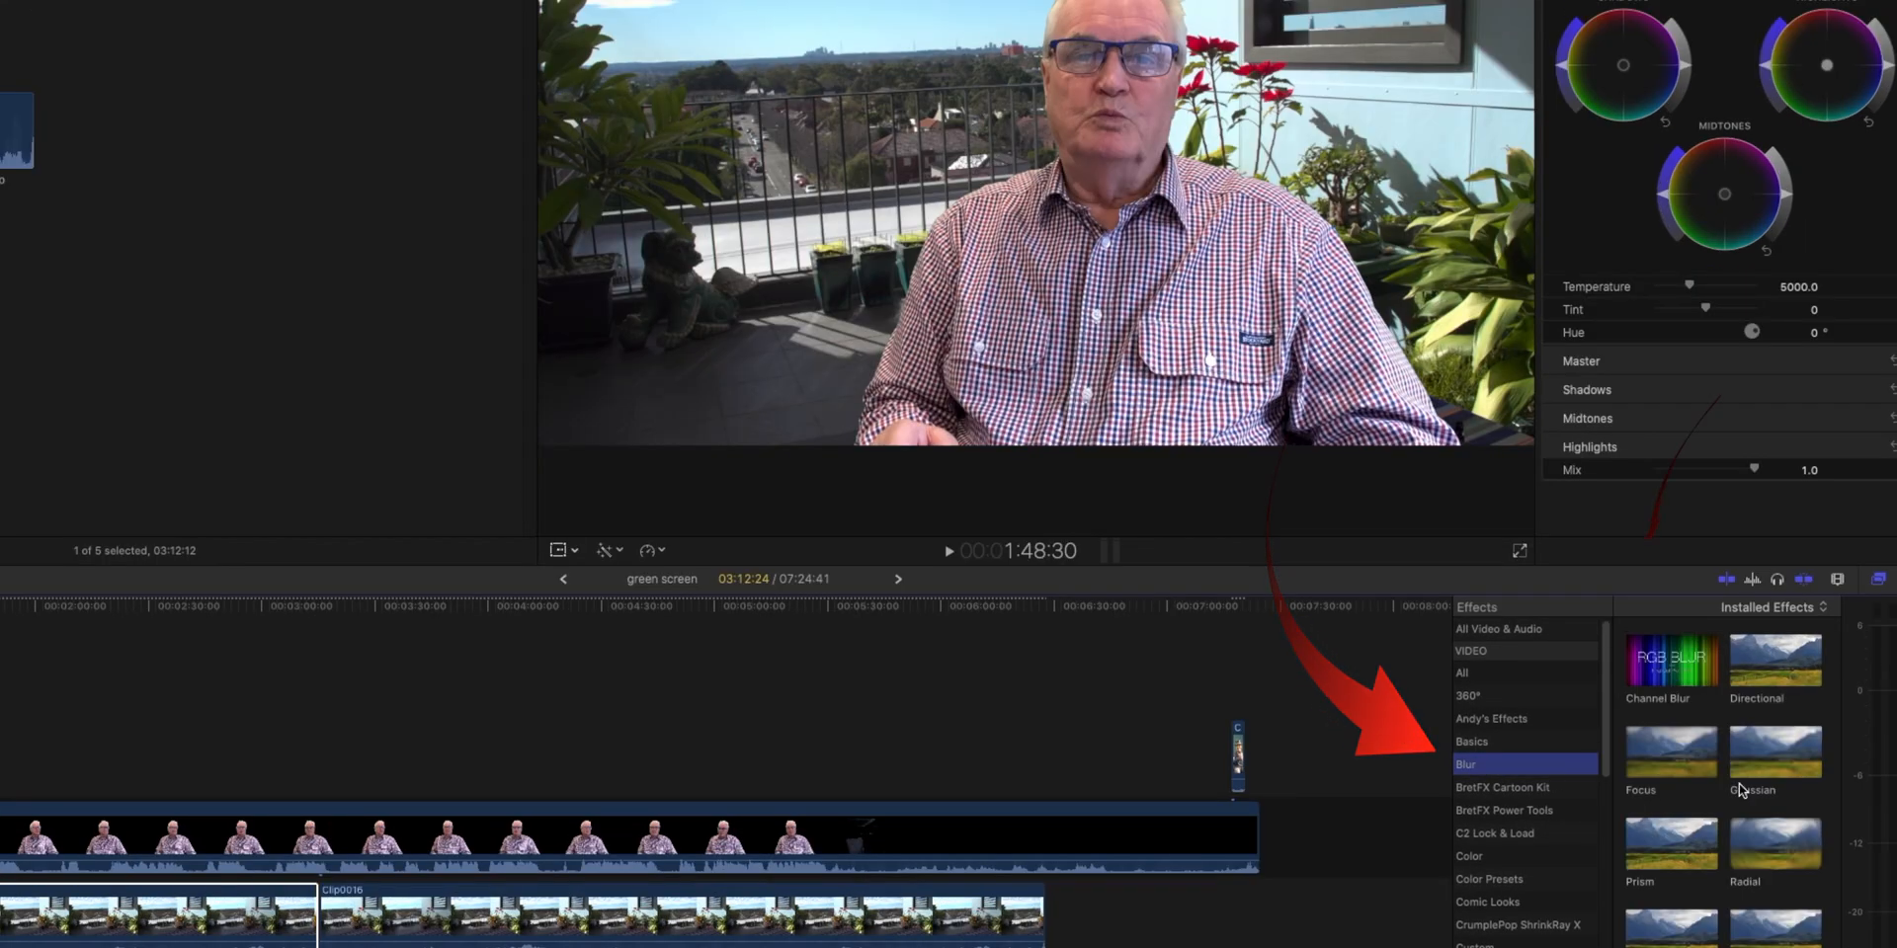
left_click_drag(1764, 749, 63, 913)
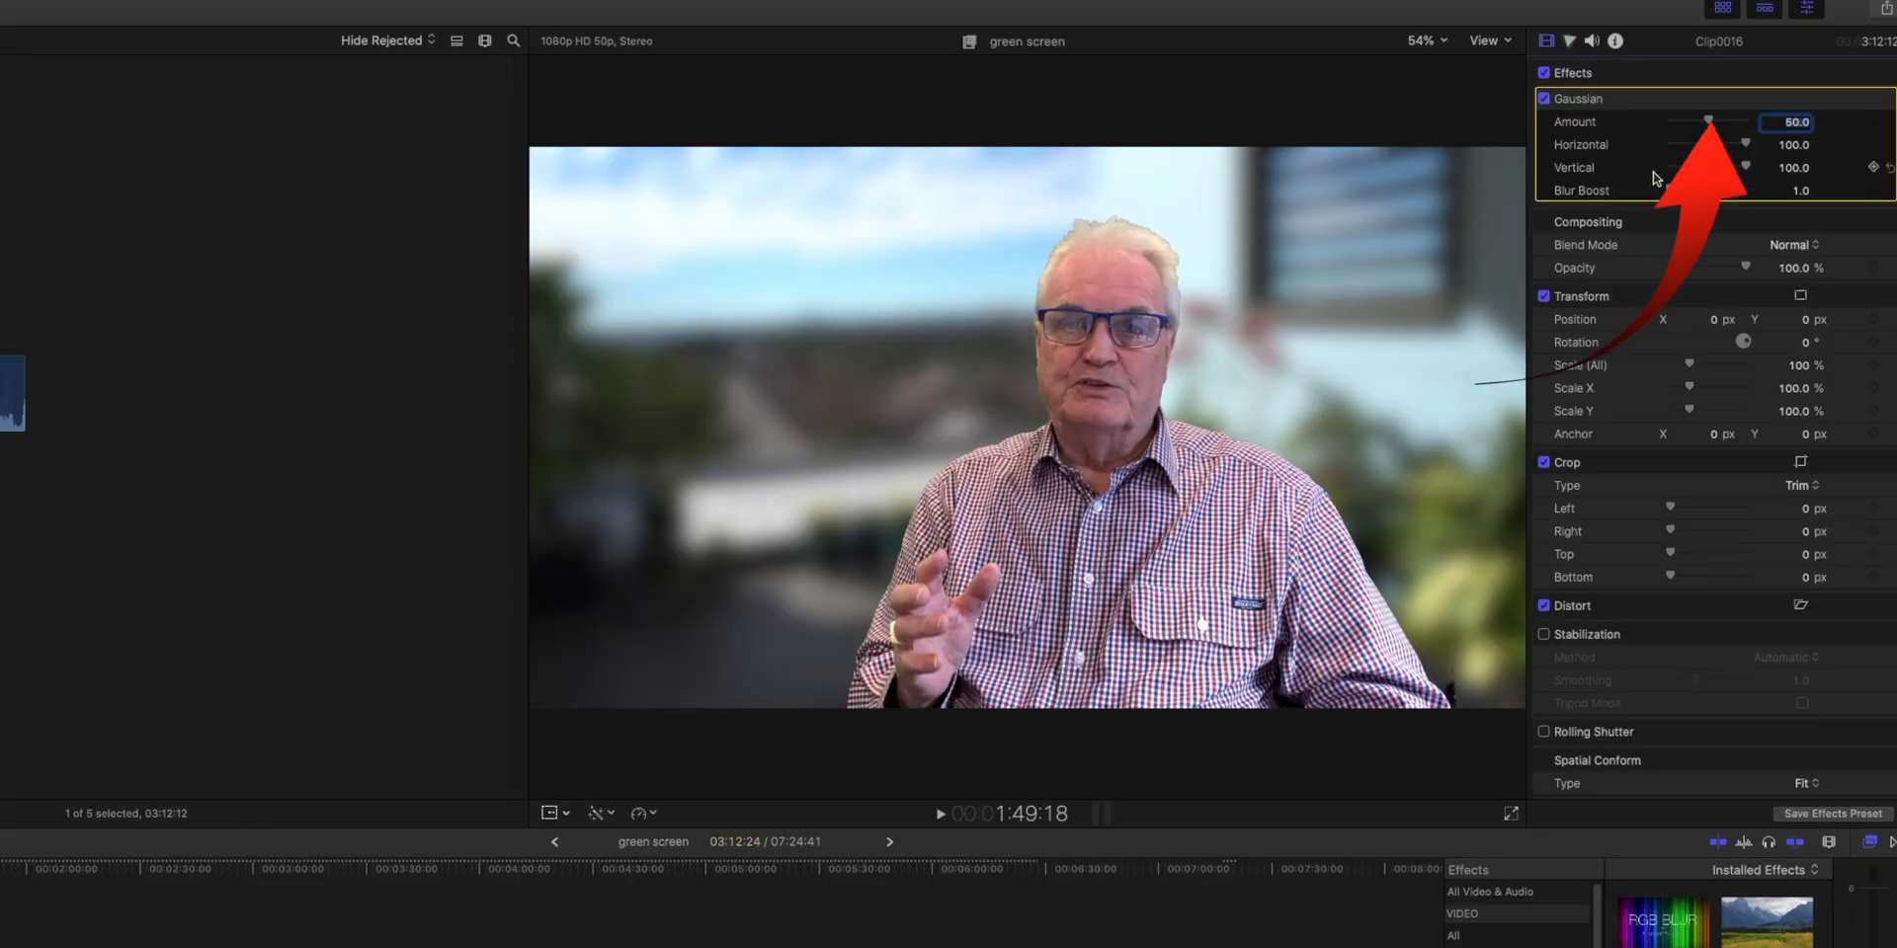
left_click_drag(1709, 120, 1676, 125)
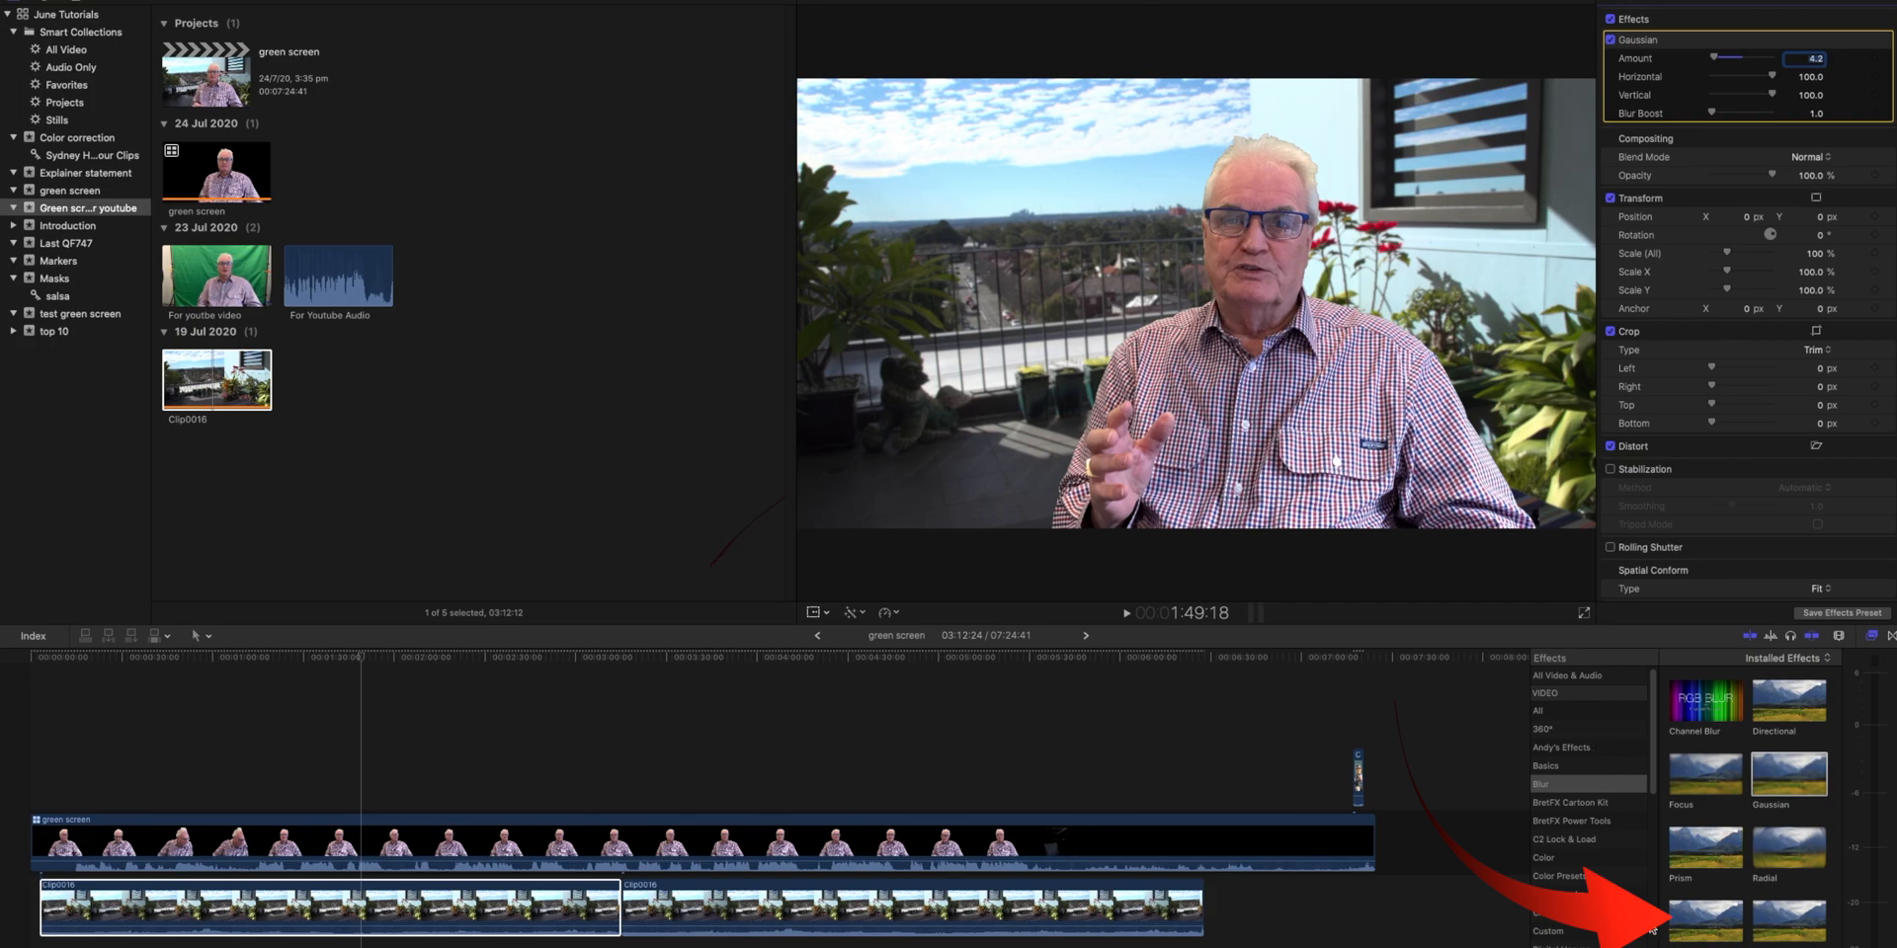
Step: Apply the Blur category's effect listed directly below Prism to the green screen clip
left_click_drag(1651, 929, 541, 838)
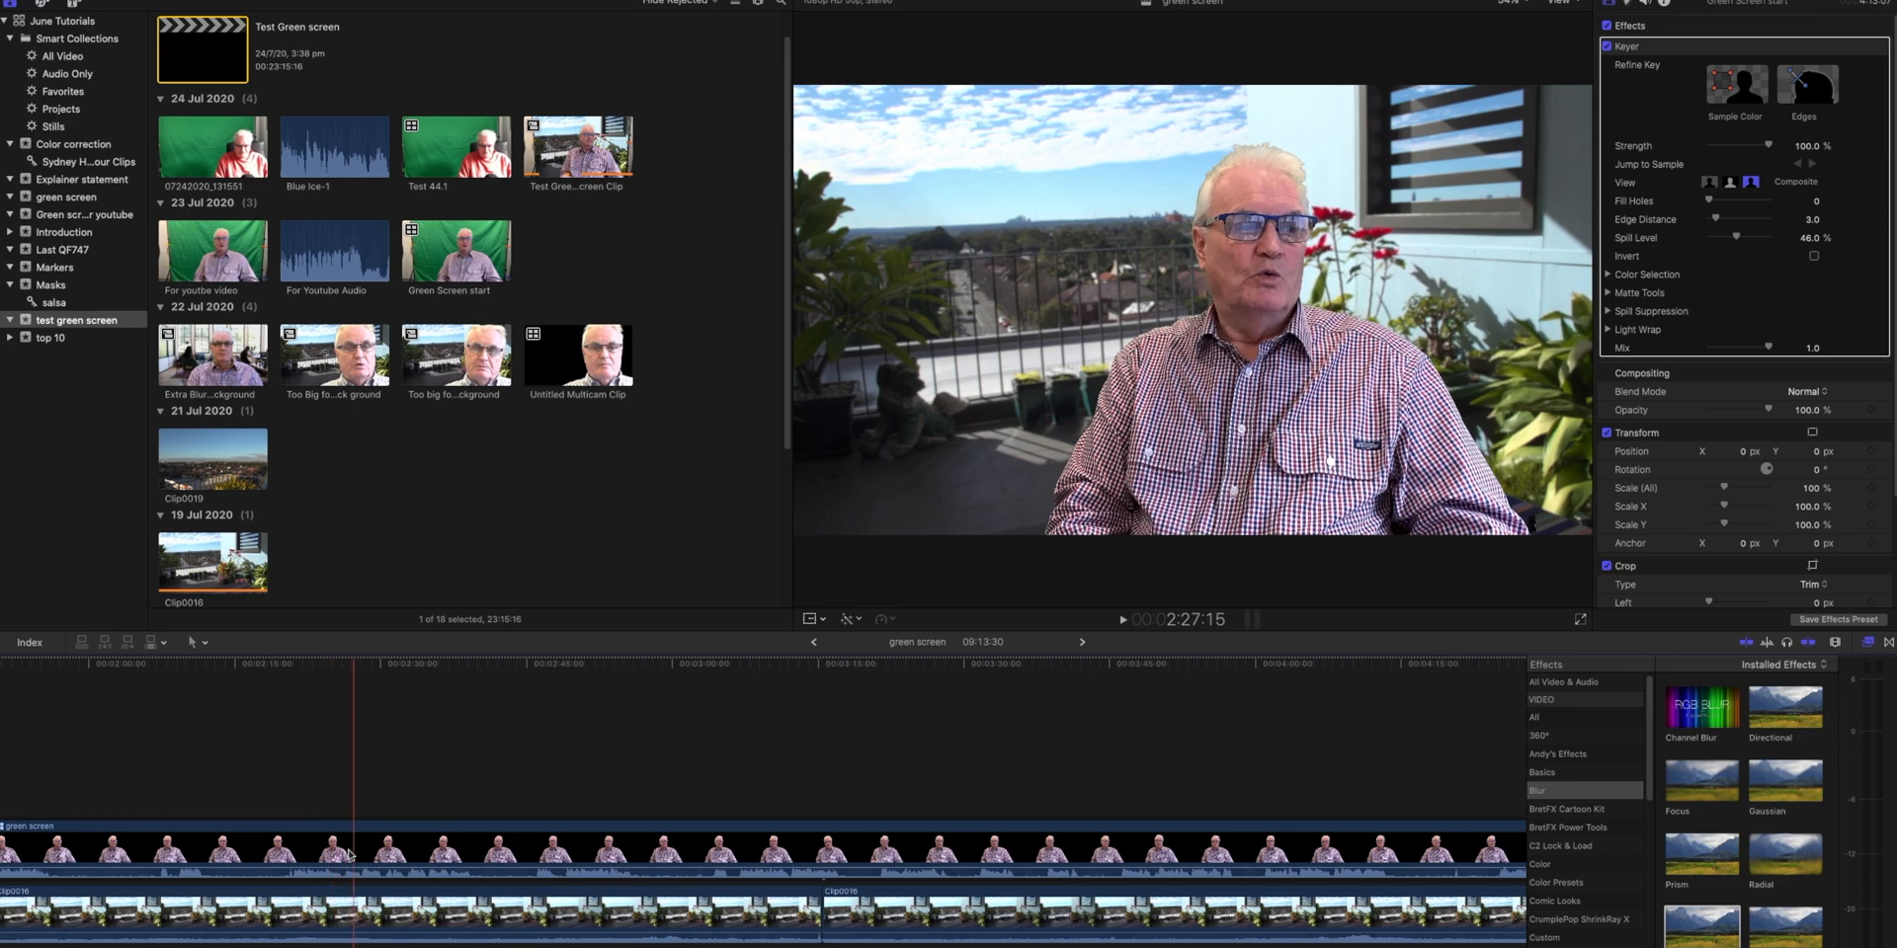
Step: Combine the green screen clip and the first Clip0016 beneath it into a new compound clip
scroll(348, 855, "right", 1)
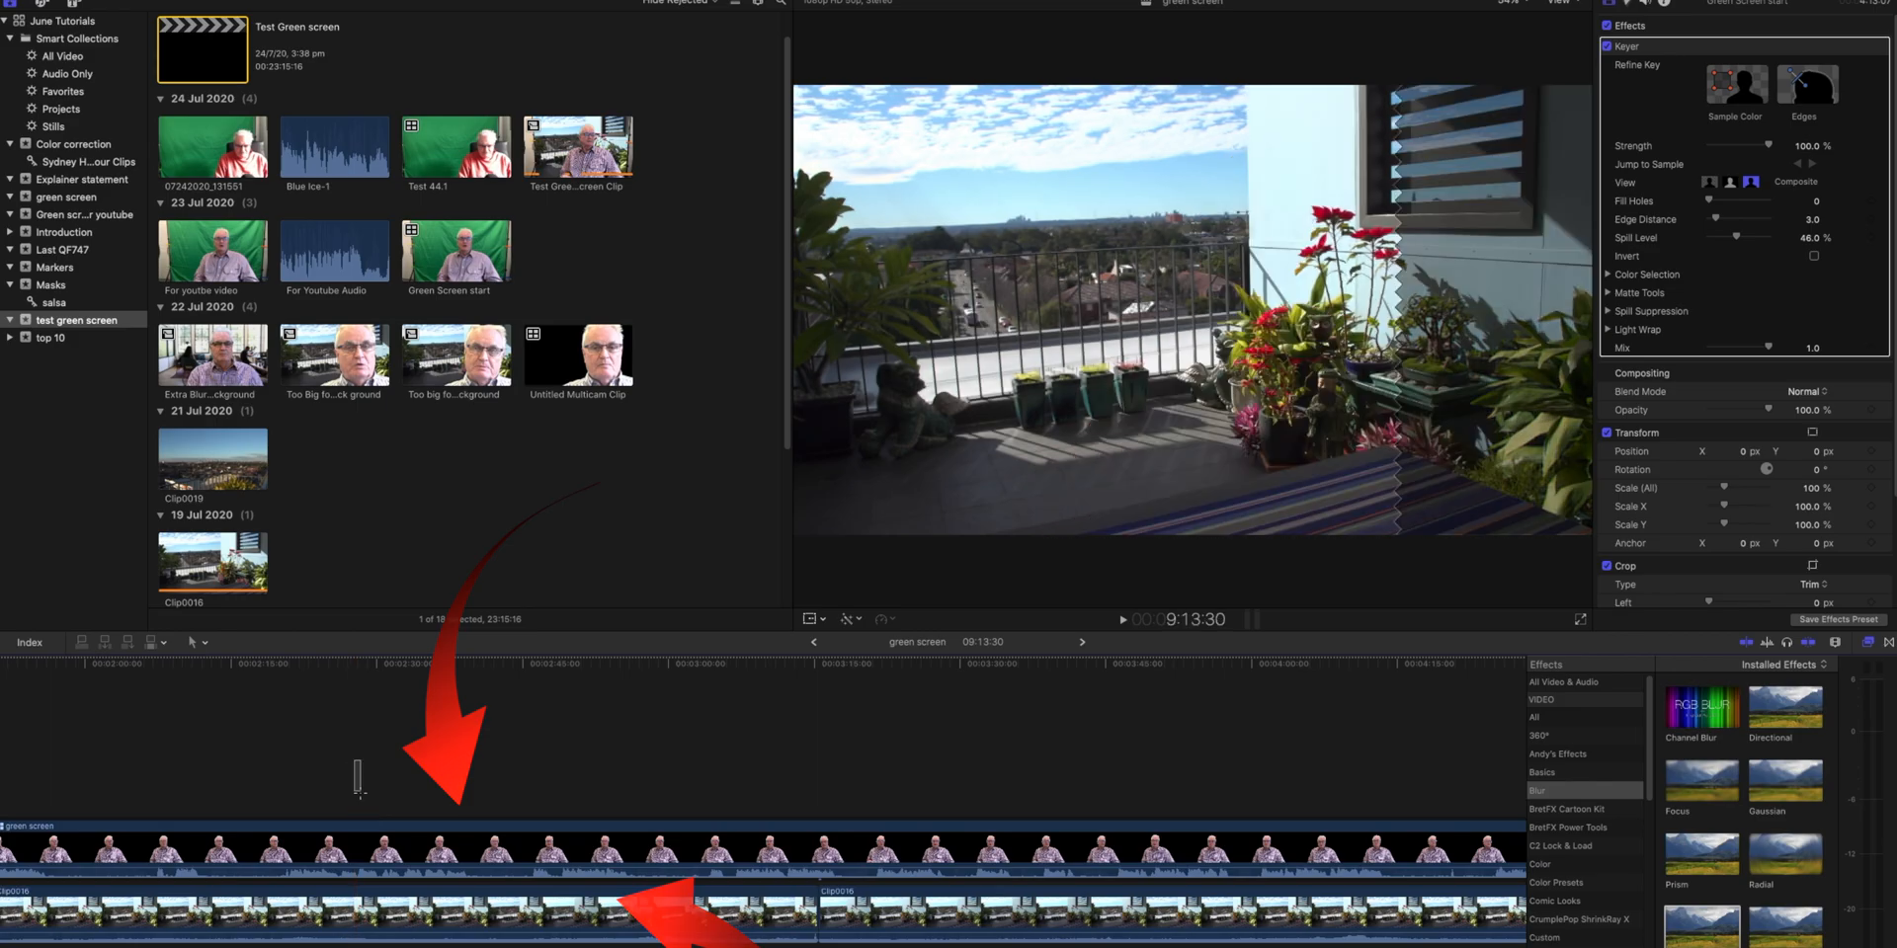
left_click(358, 911)
right_click(395, 850)
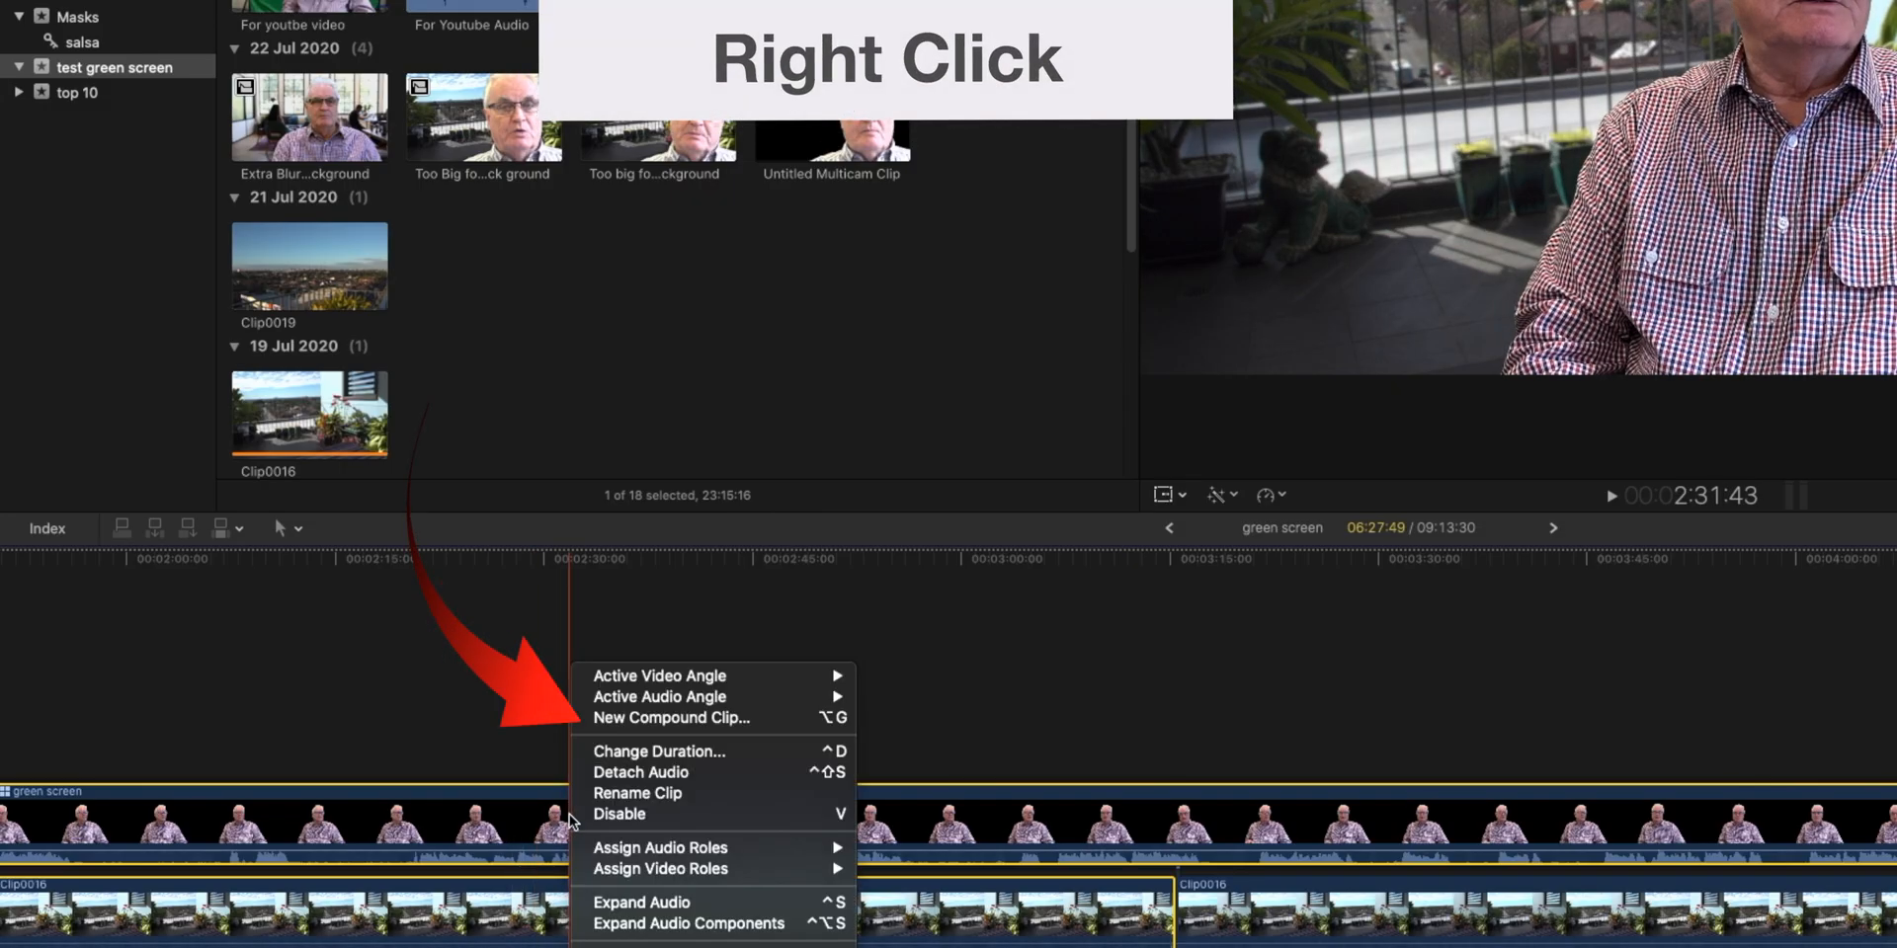
left_click(681, 719)
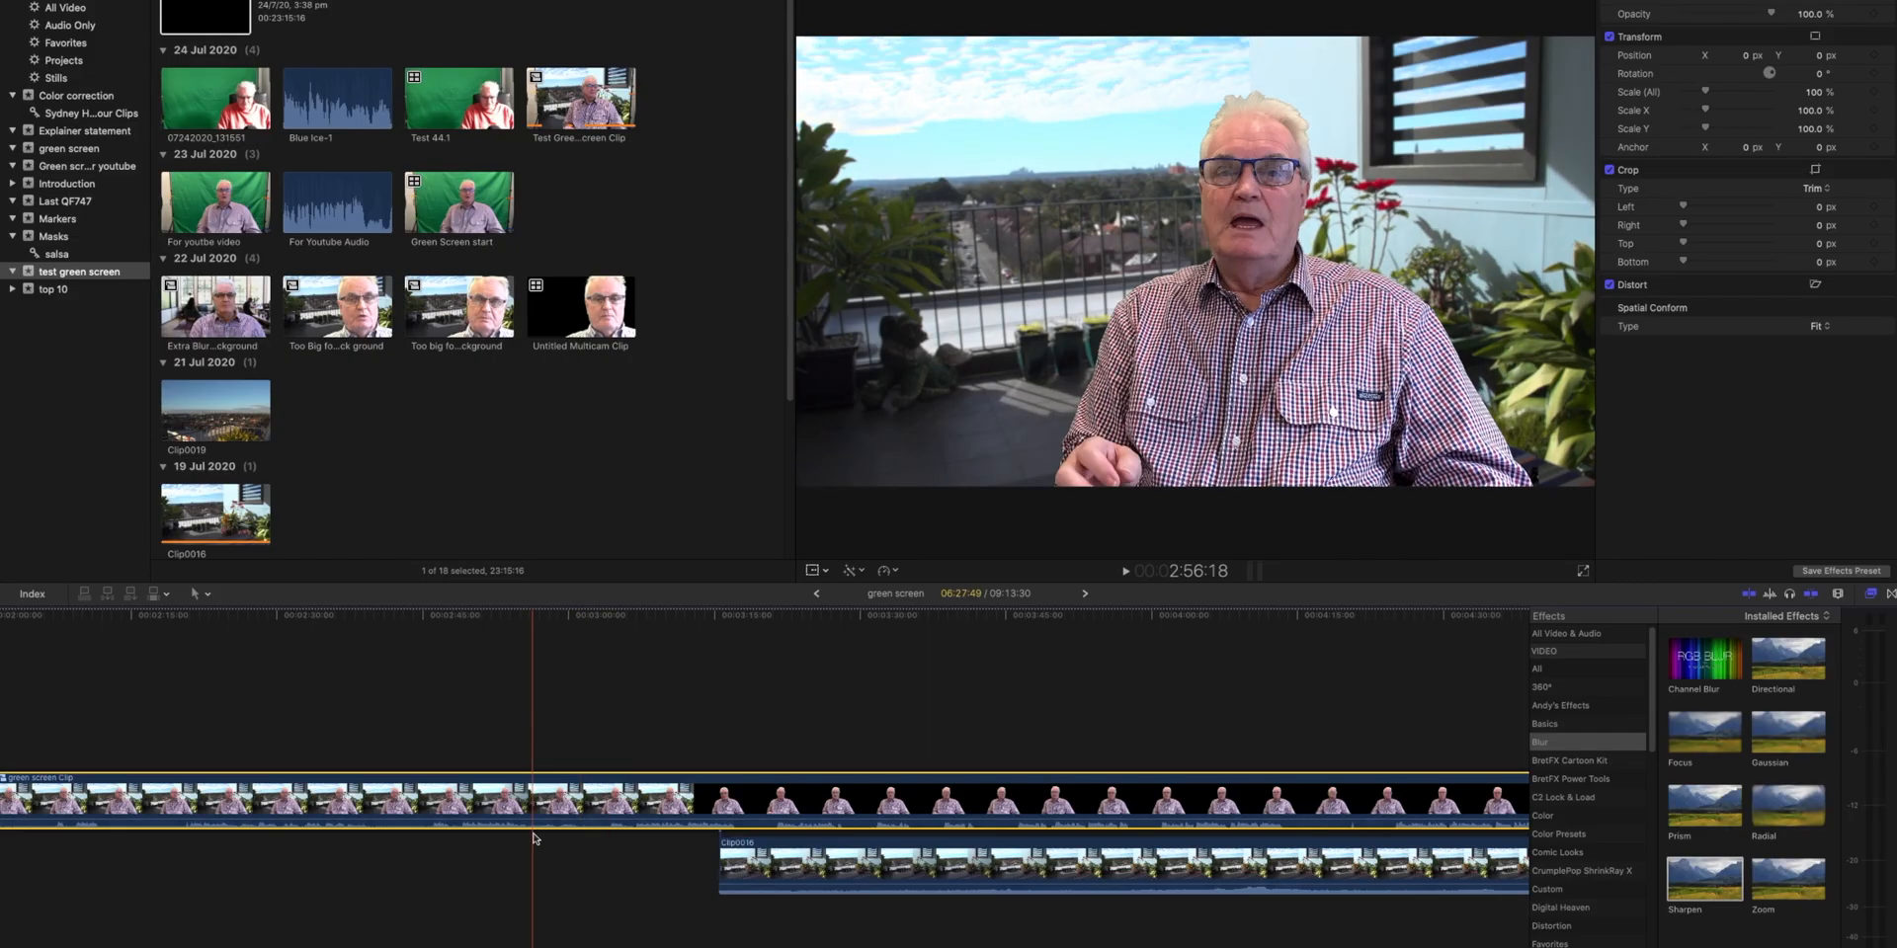
Step: Examine the timeline from the new compound clip through the second Clip0016 to the cut clips that follow
scroll(534, 805, "right", 5)
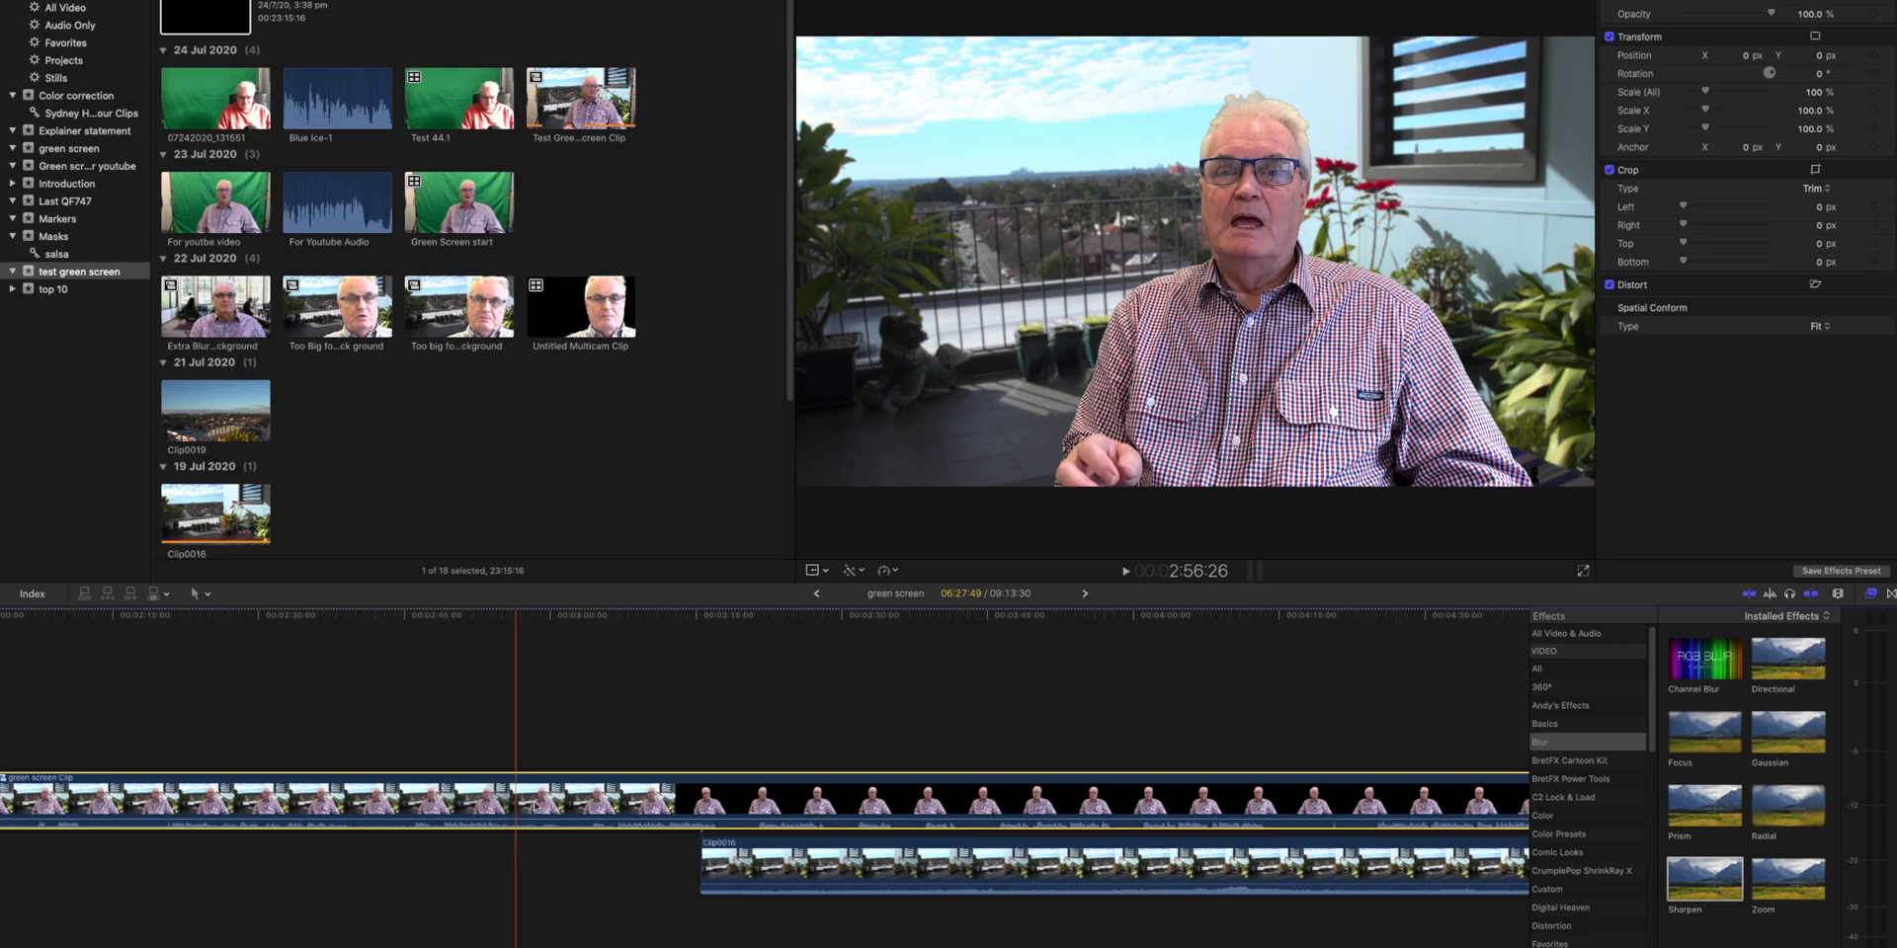
scroll(535, 805, "right", 20)
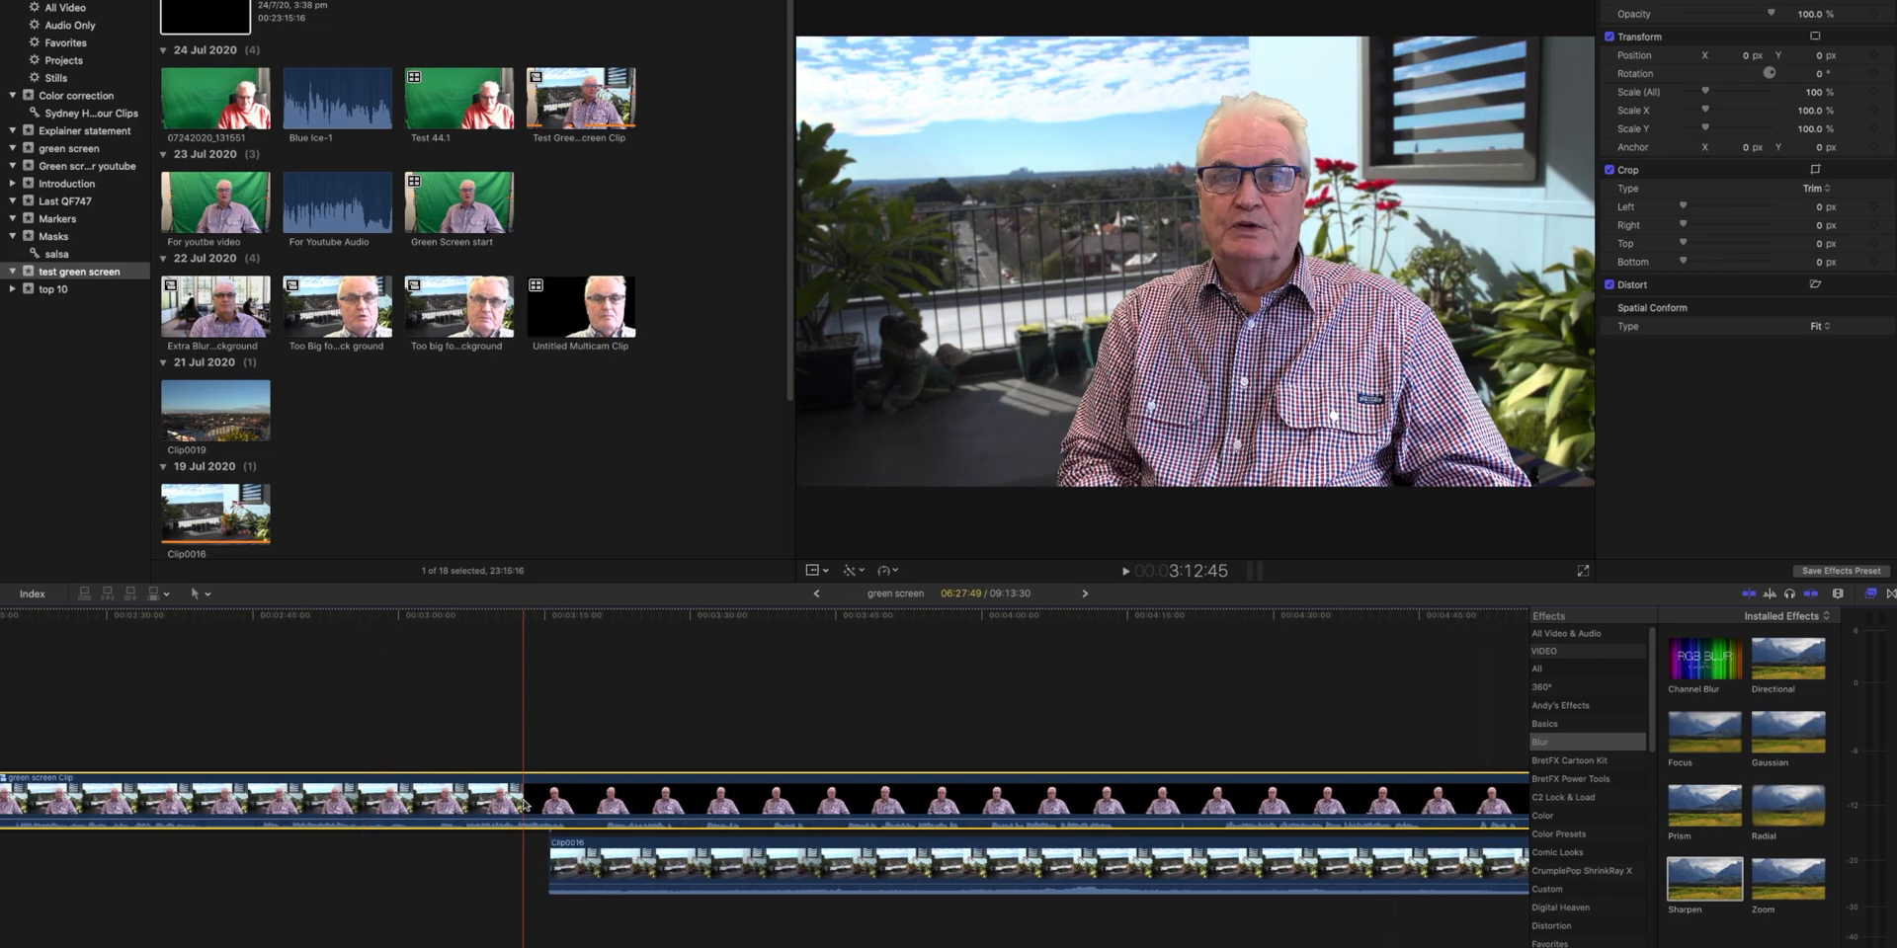
scroll(524, 805, "right", 1)
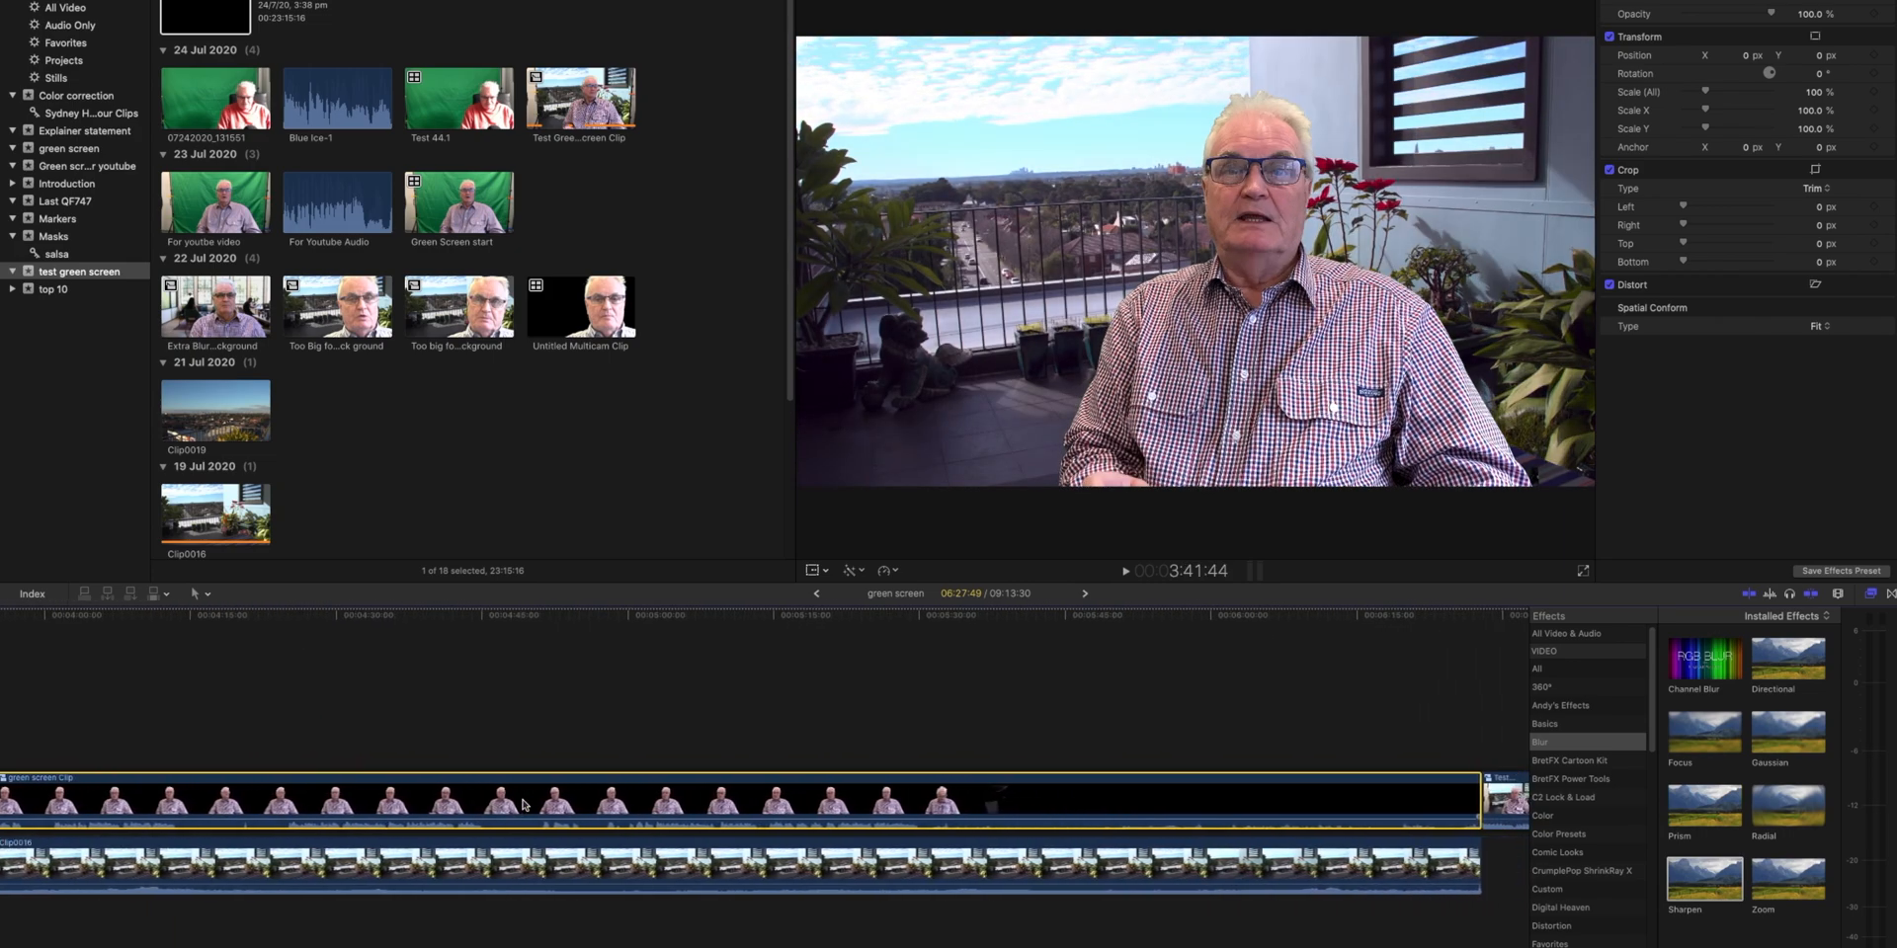
key("shift+z")
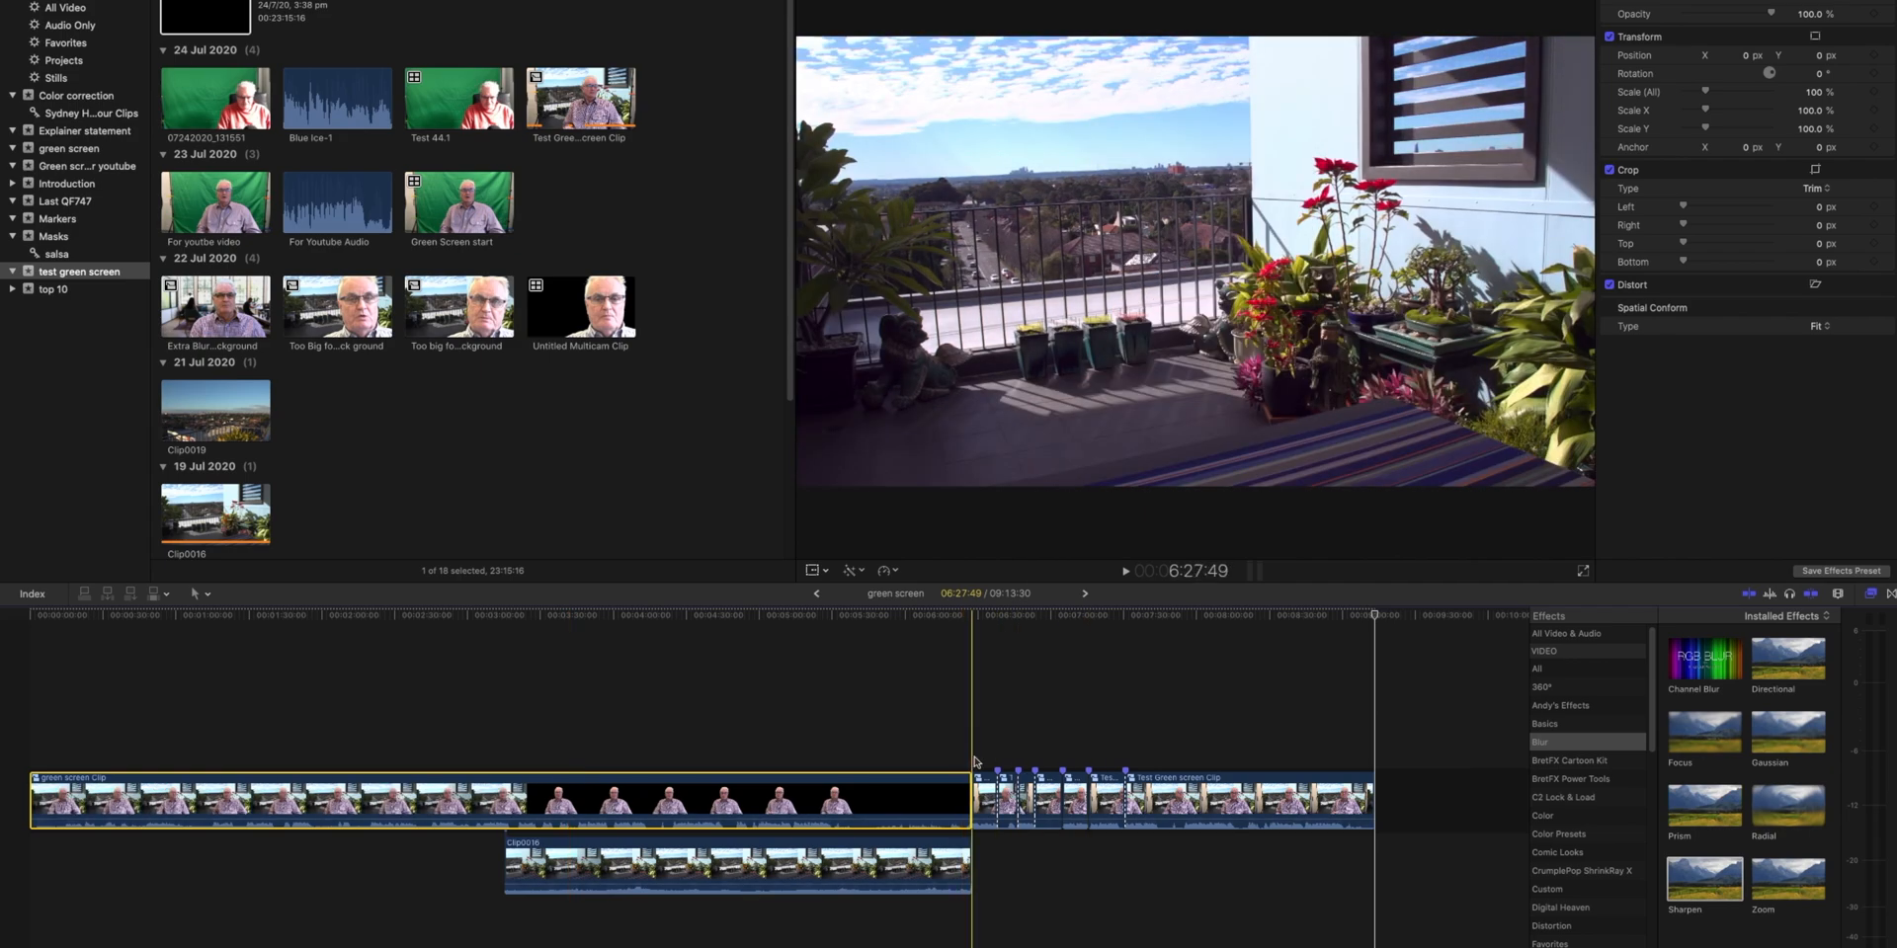
key("super+equal")
key("super+equal")
key("super+equal")
scroll(897, 795, "right", 2)
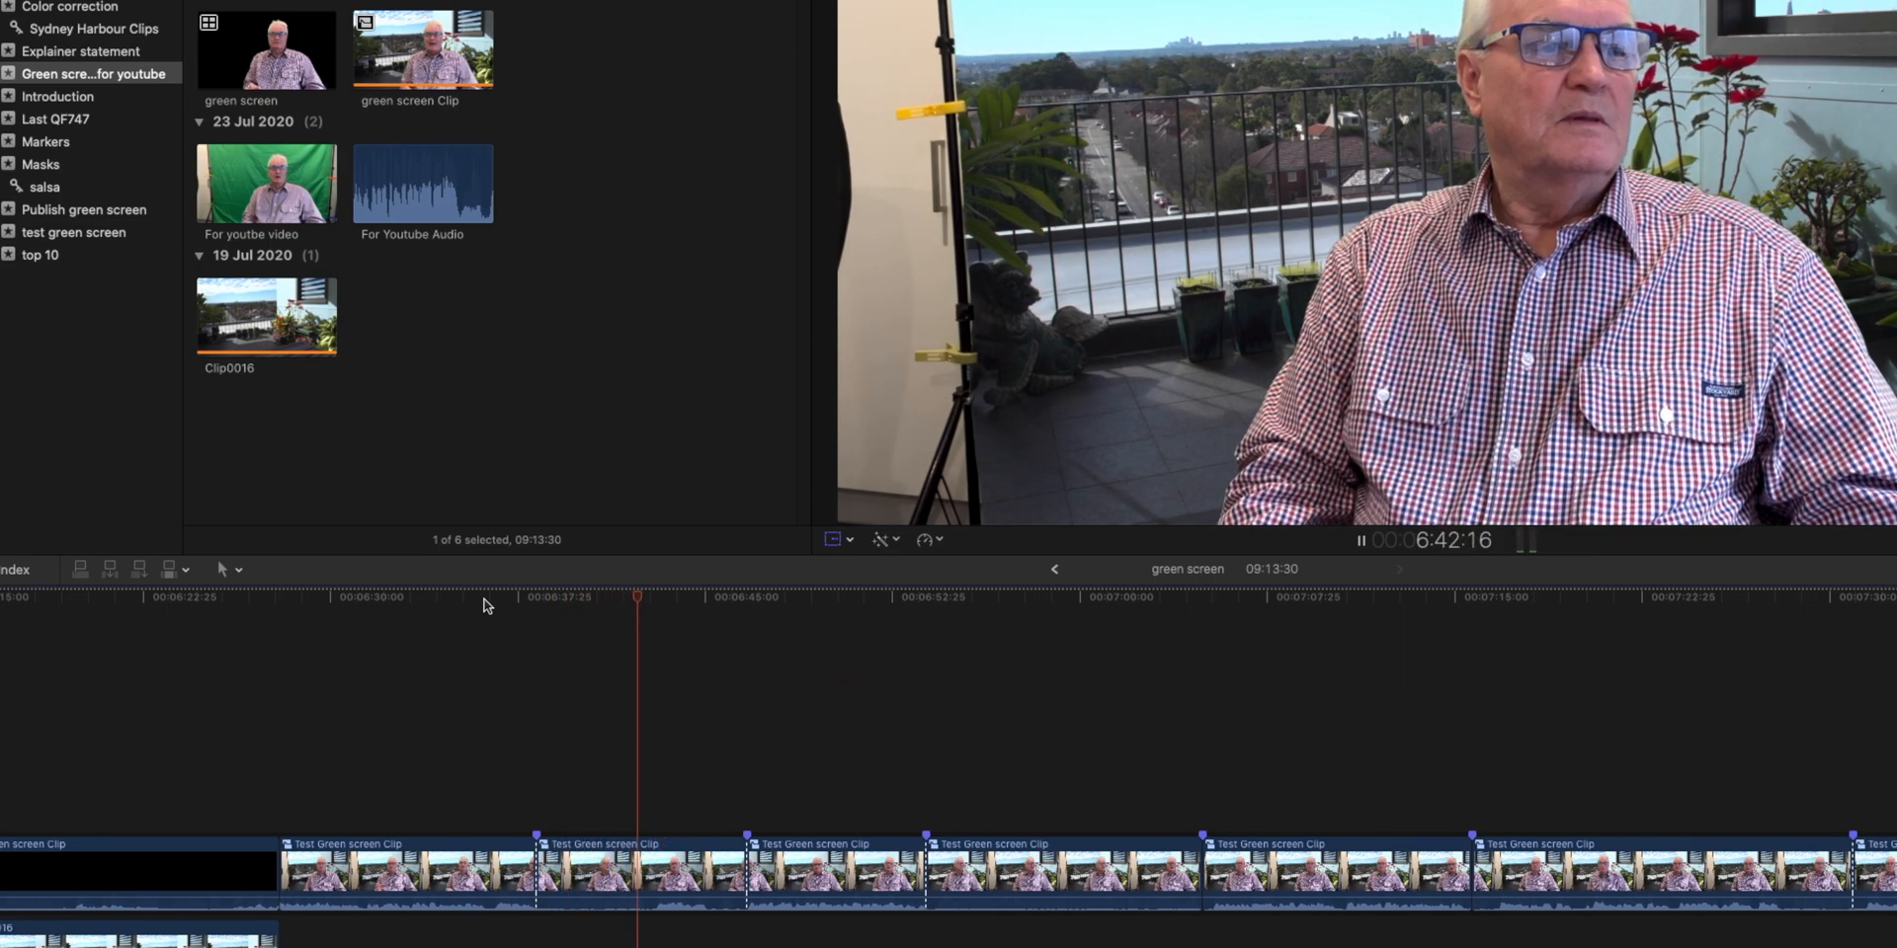
Step: Play through the cuts around 6:46 and delete the second Test Green screen Clip segment
key("space")
left_click_drag(637, 593, 753, 620)
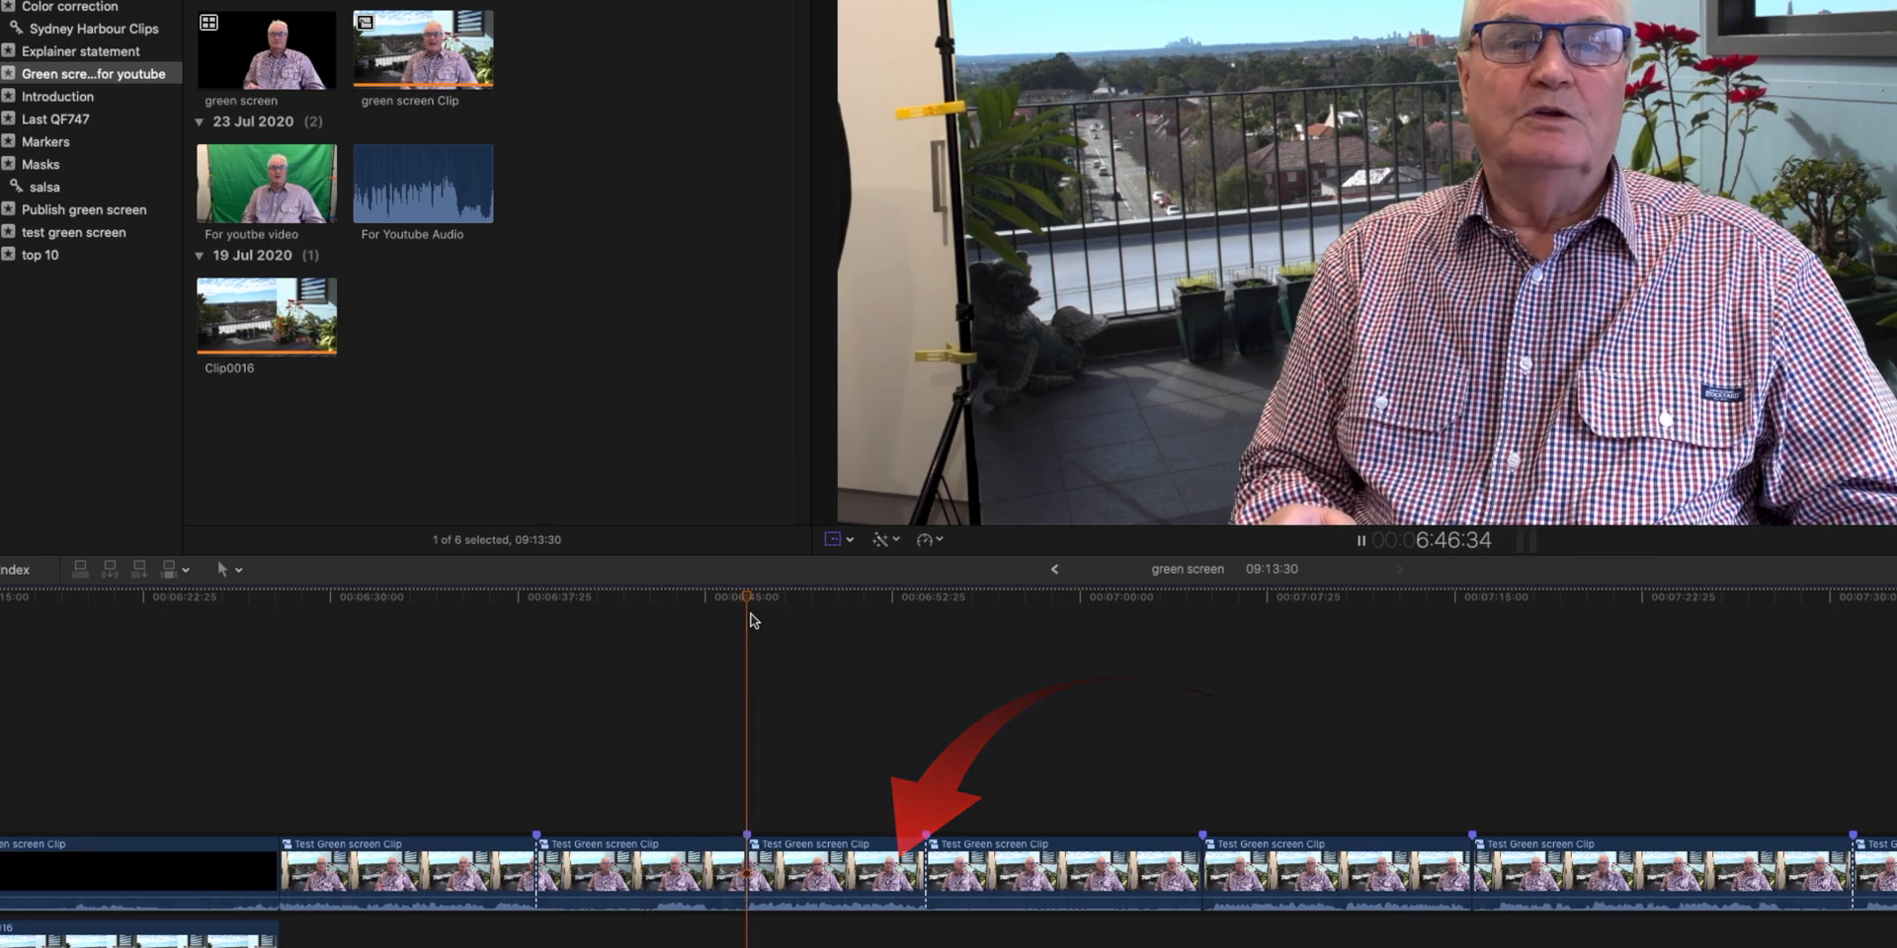
key("space")
key("space")
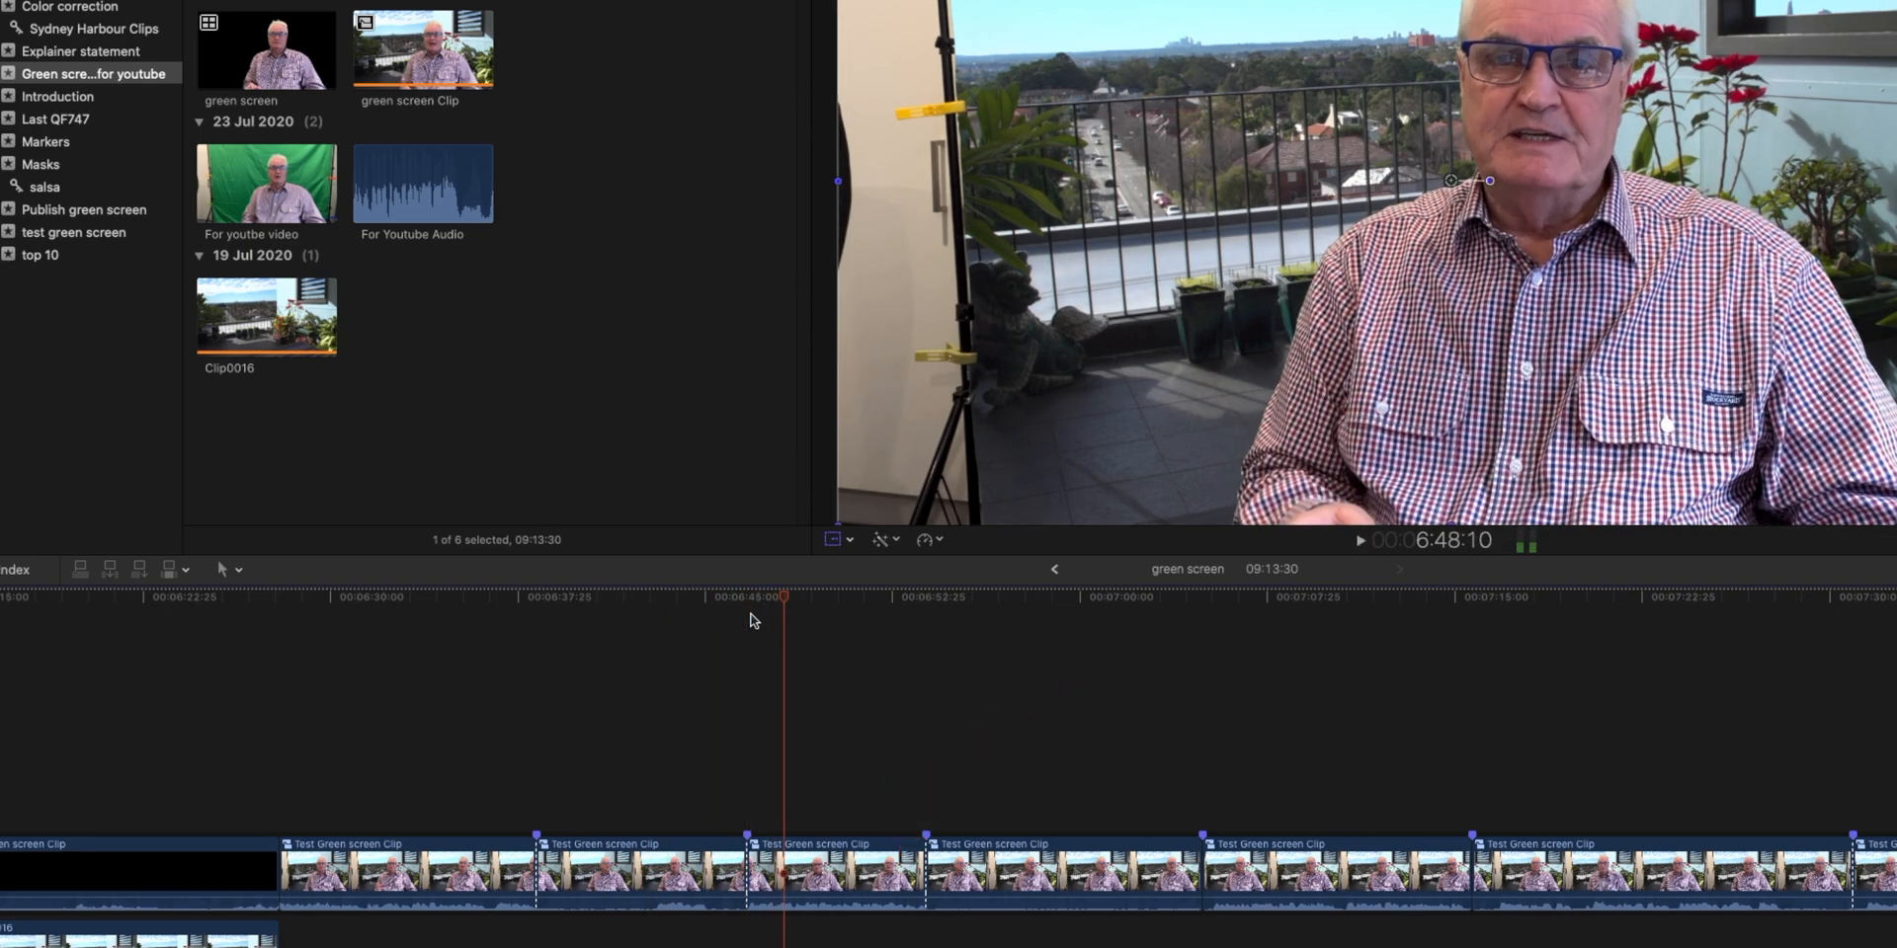
left_click(688, 630)
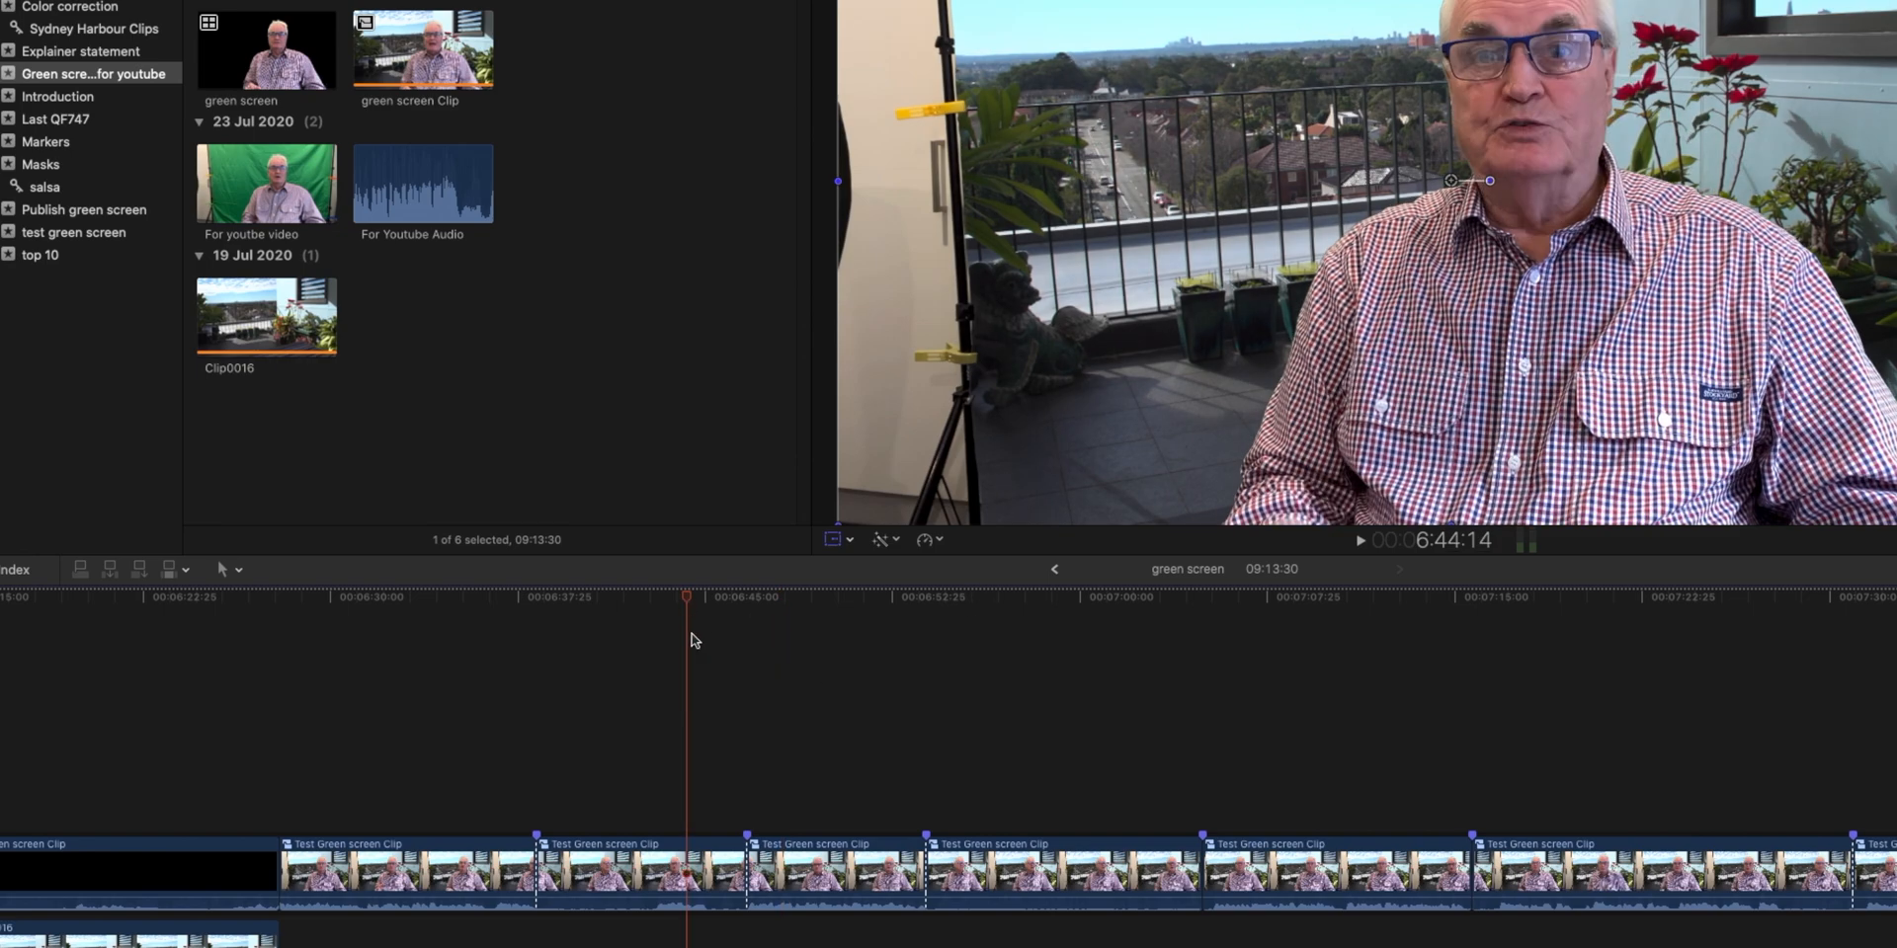
left_click(644, 889)
key("Delete")
Step: Review the footage after 6:44 and remove the third and fifth remaining Test Green screen Clip segments
key("space")
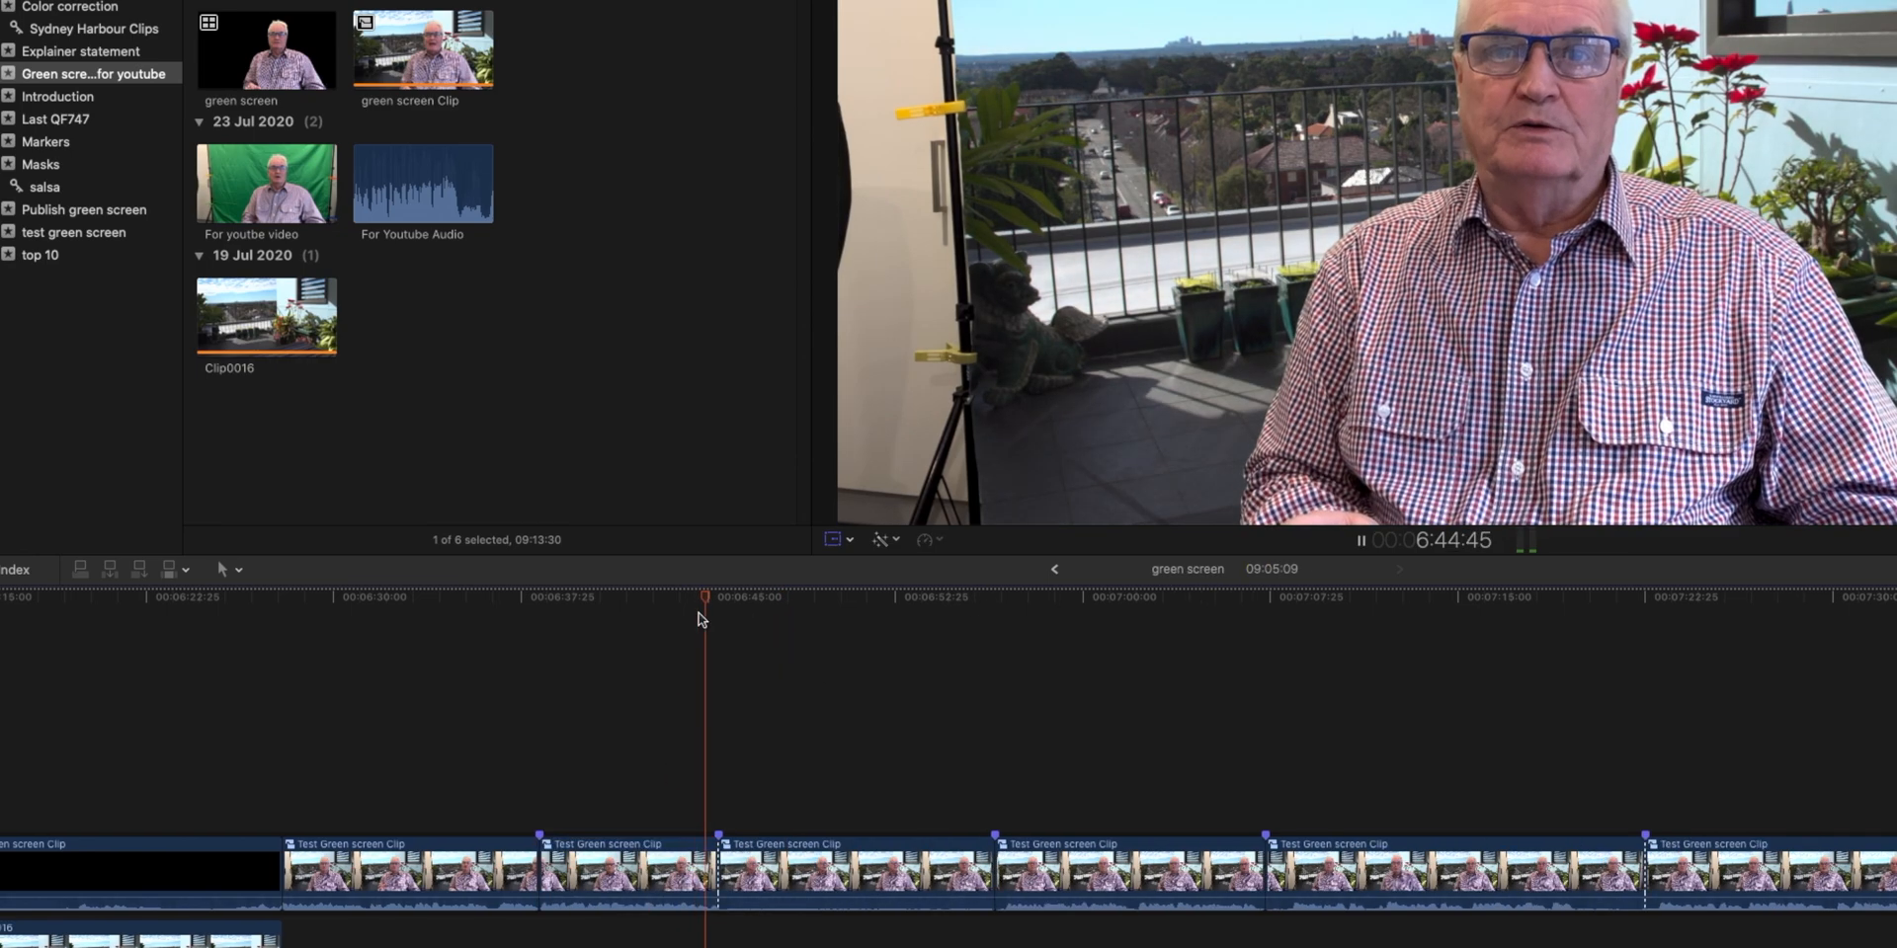
key("space")
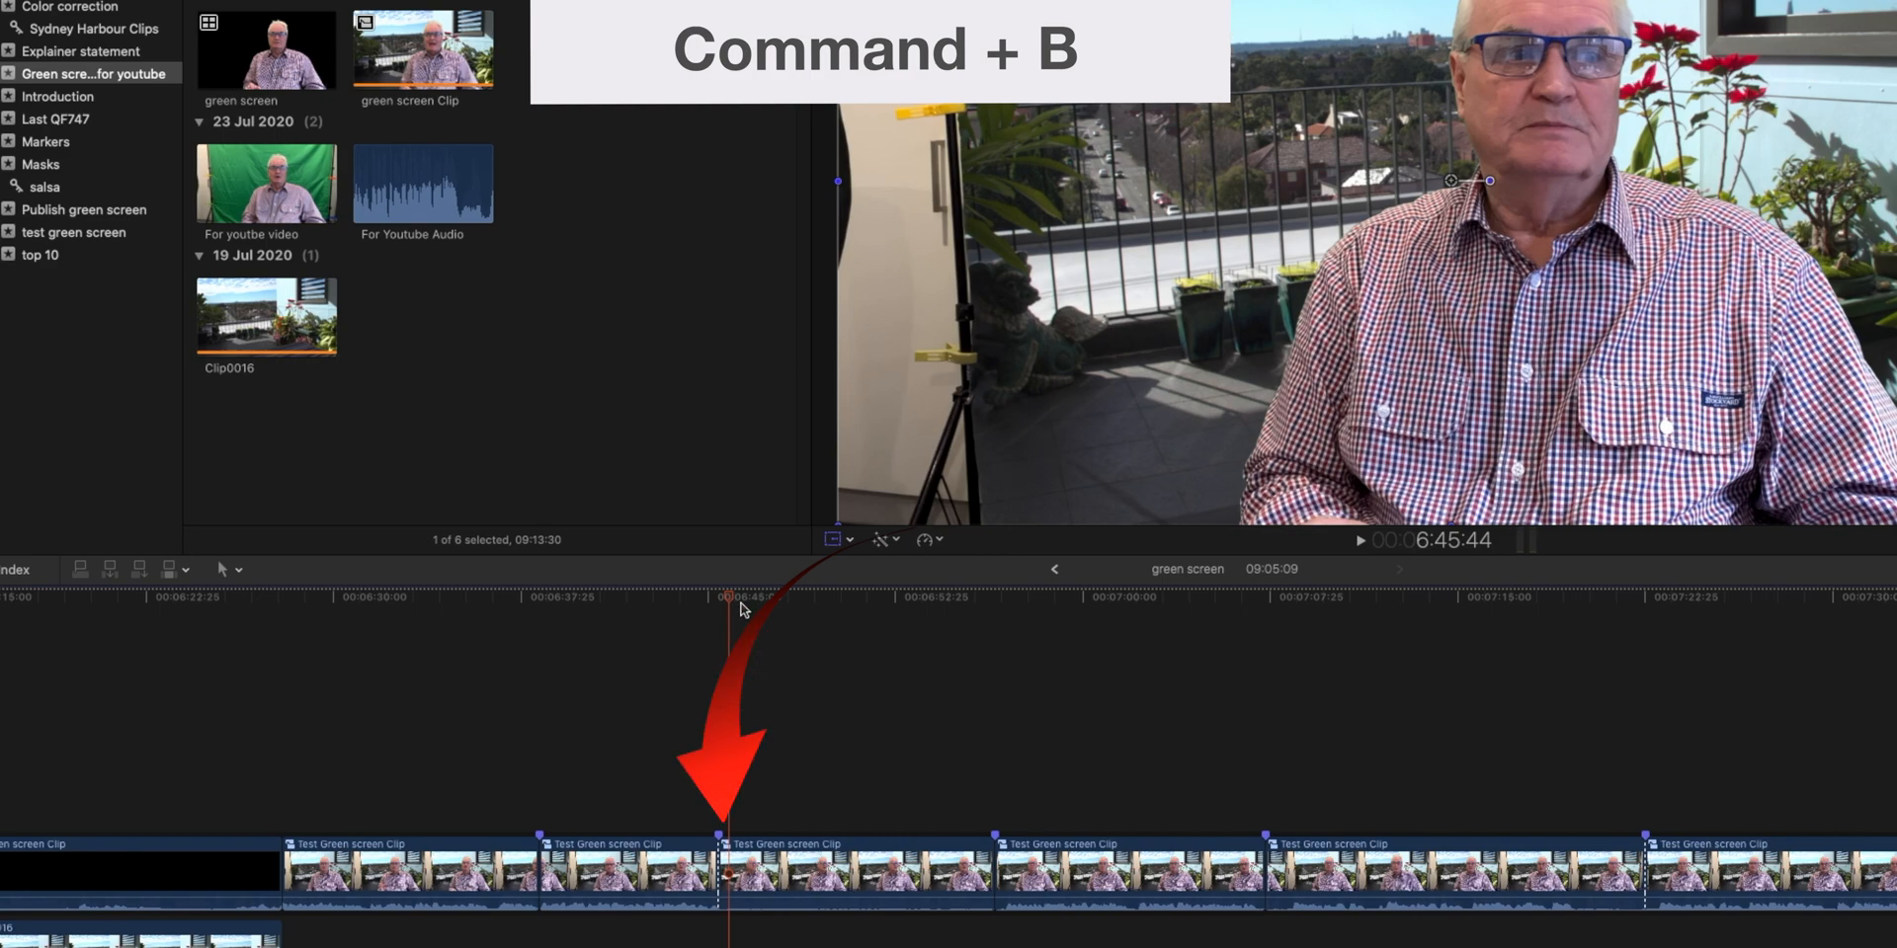
left_click_drag(734, 600, 718, 608)
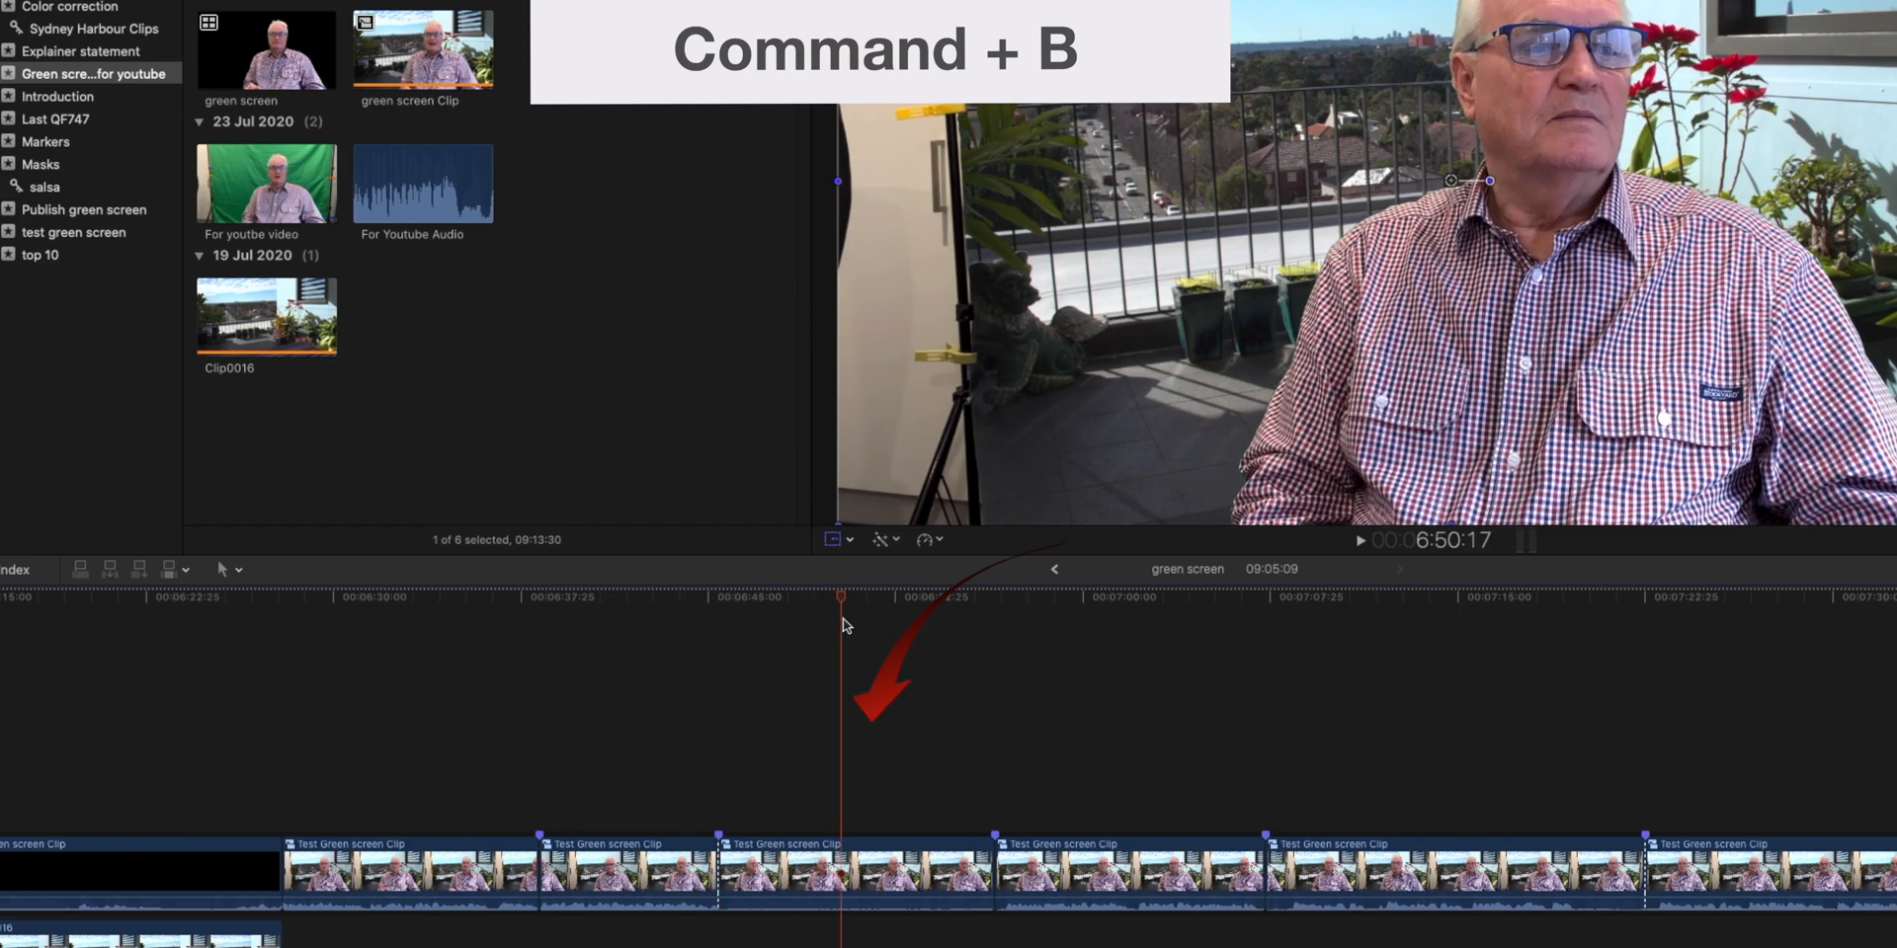
left_click(857, 871)
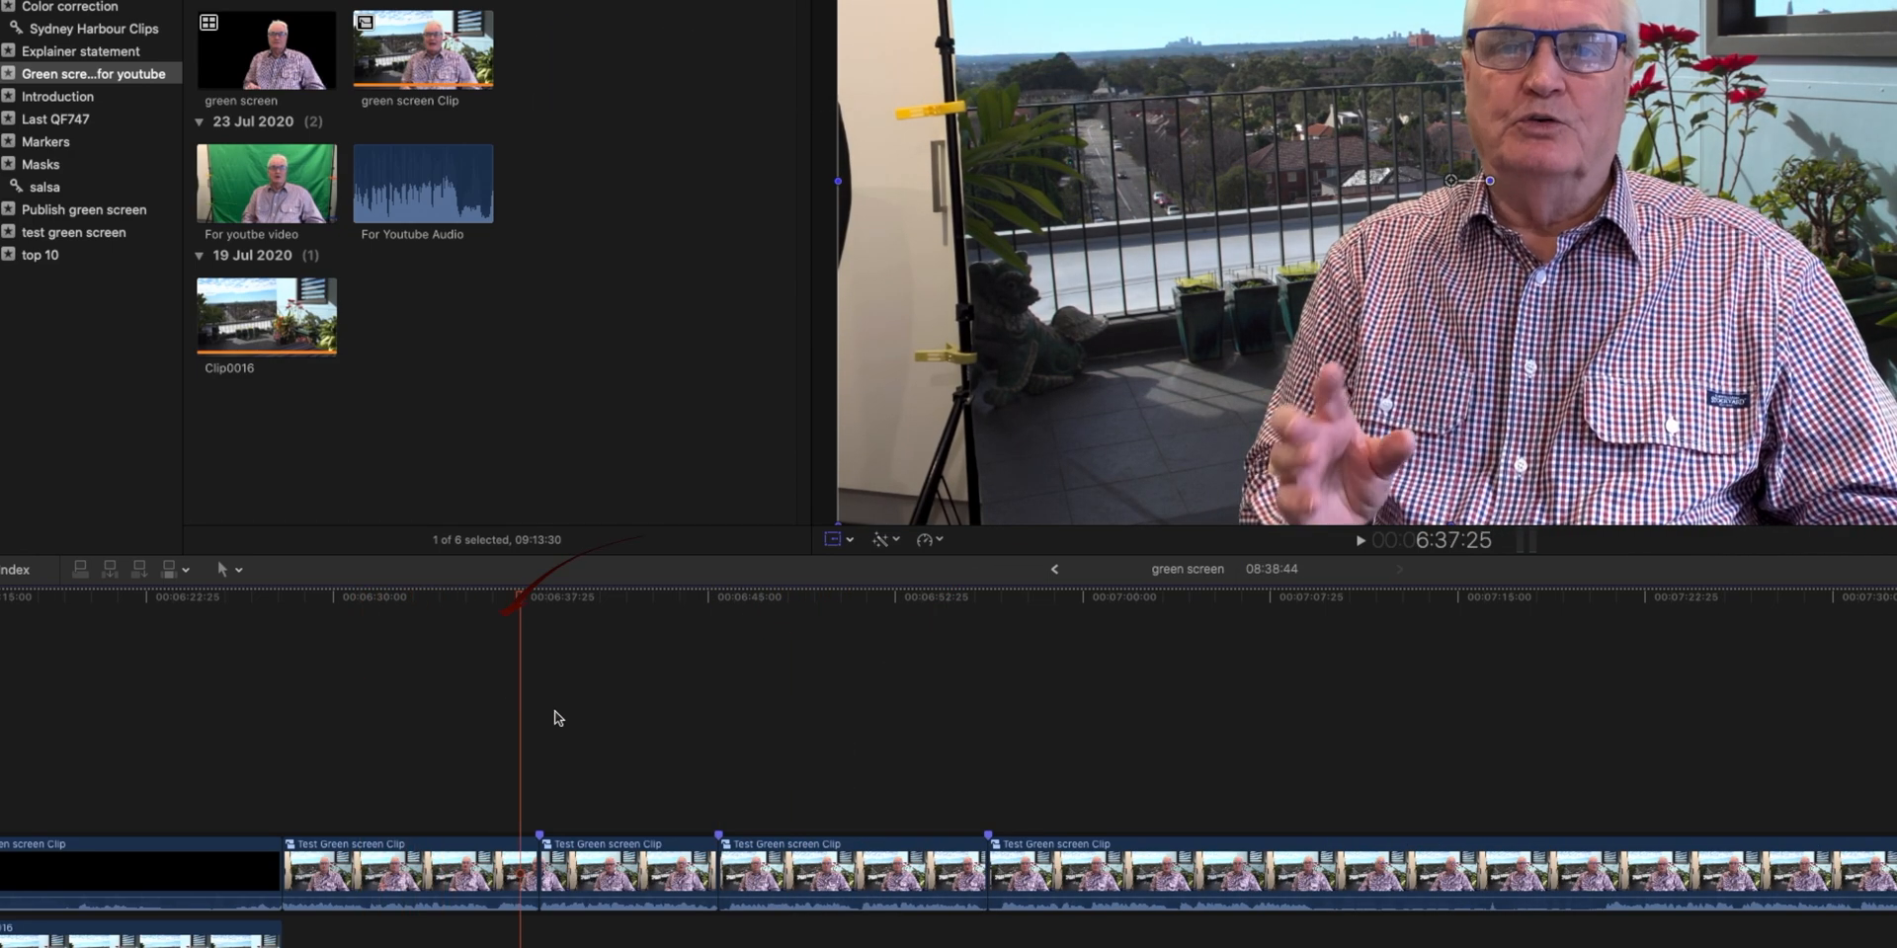
Step: Enlarge the second Test Green screen Clip segment to 127.11% and reposition it at about X 12.1 px, Y -128.7 px
left_click_drag(555, 718, 581, 745)
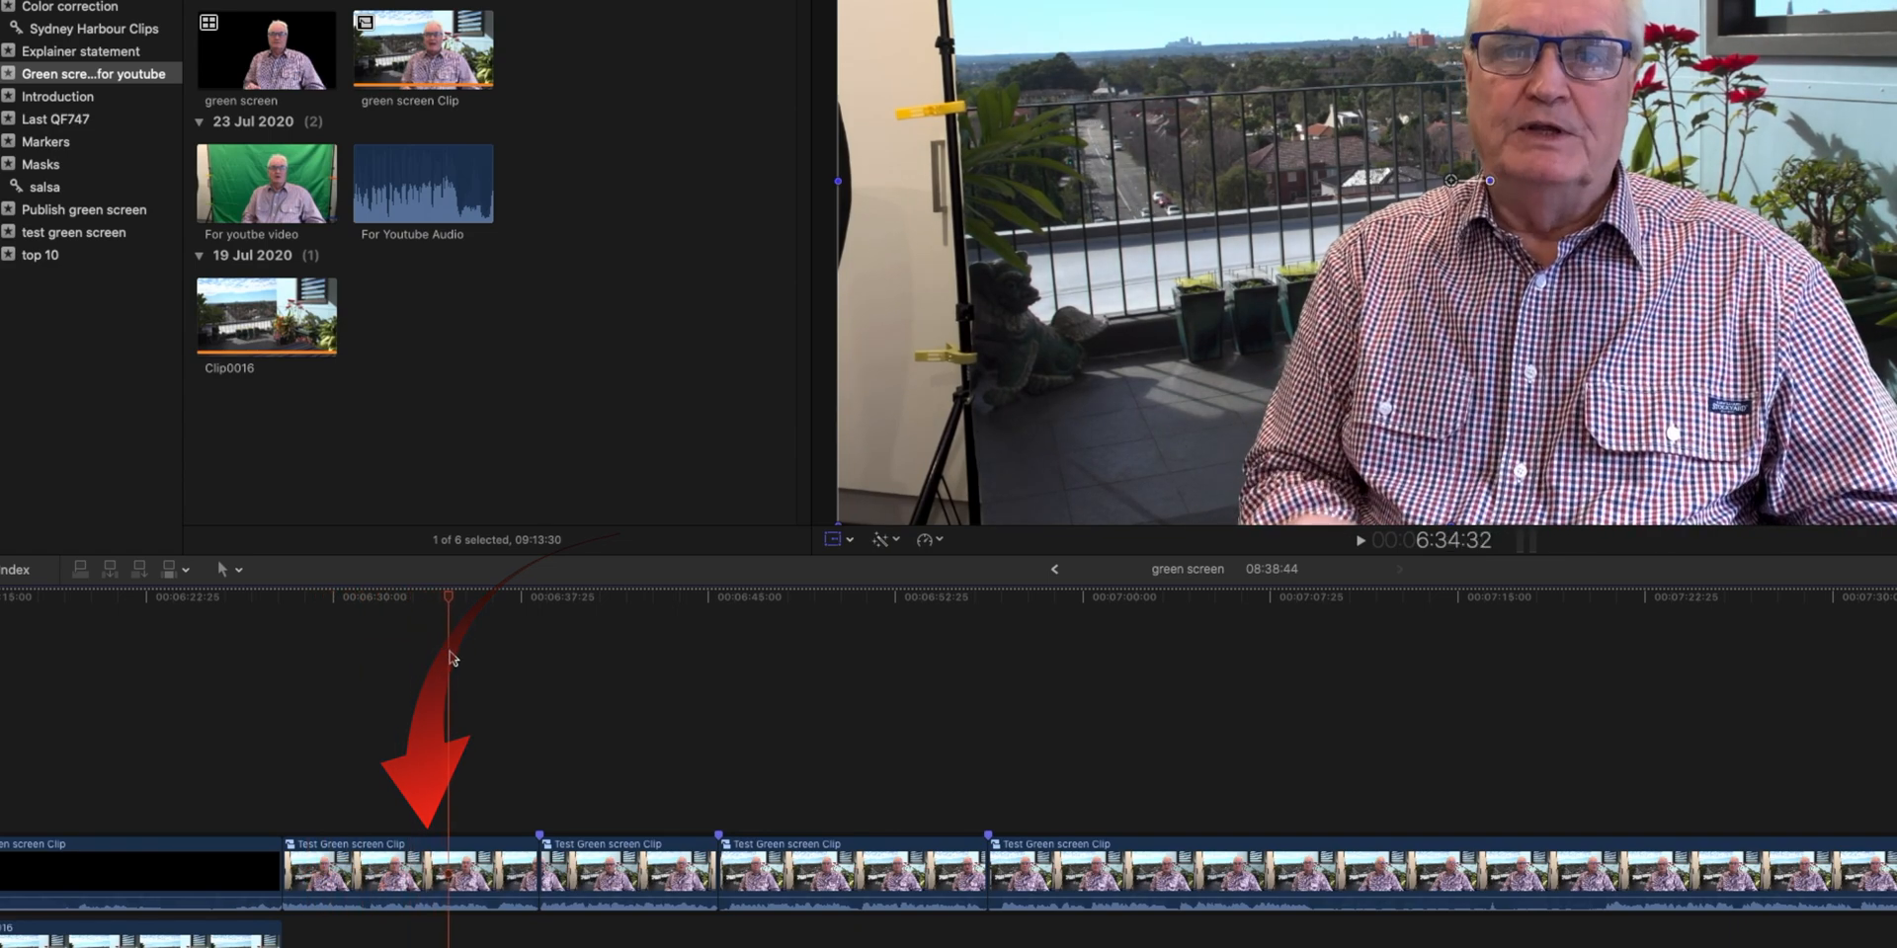
left_click(383, 874)
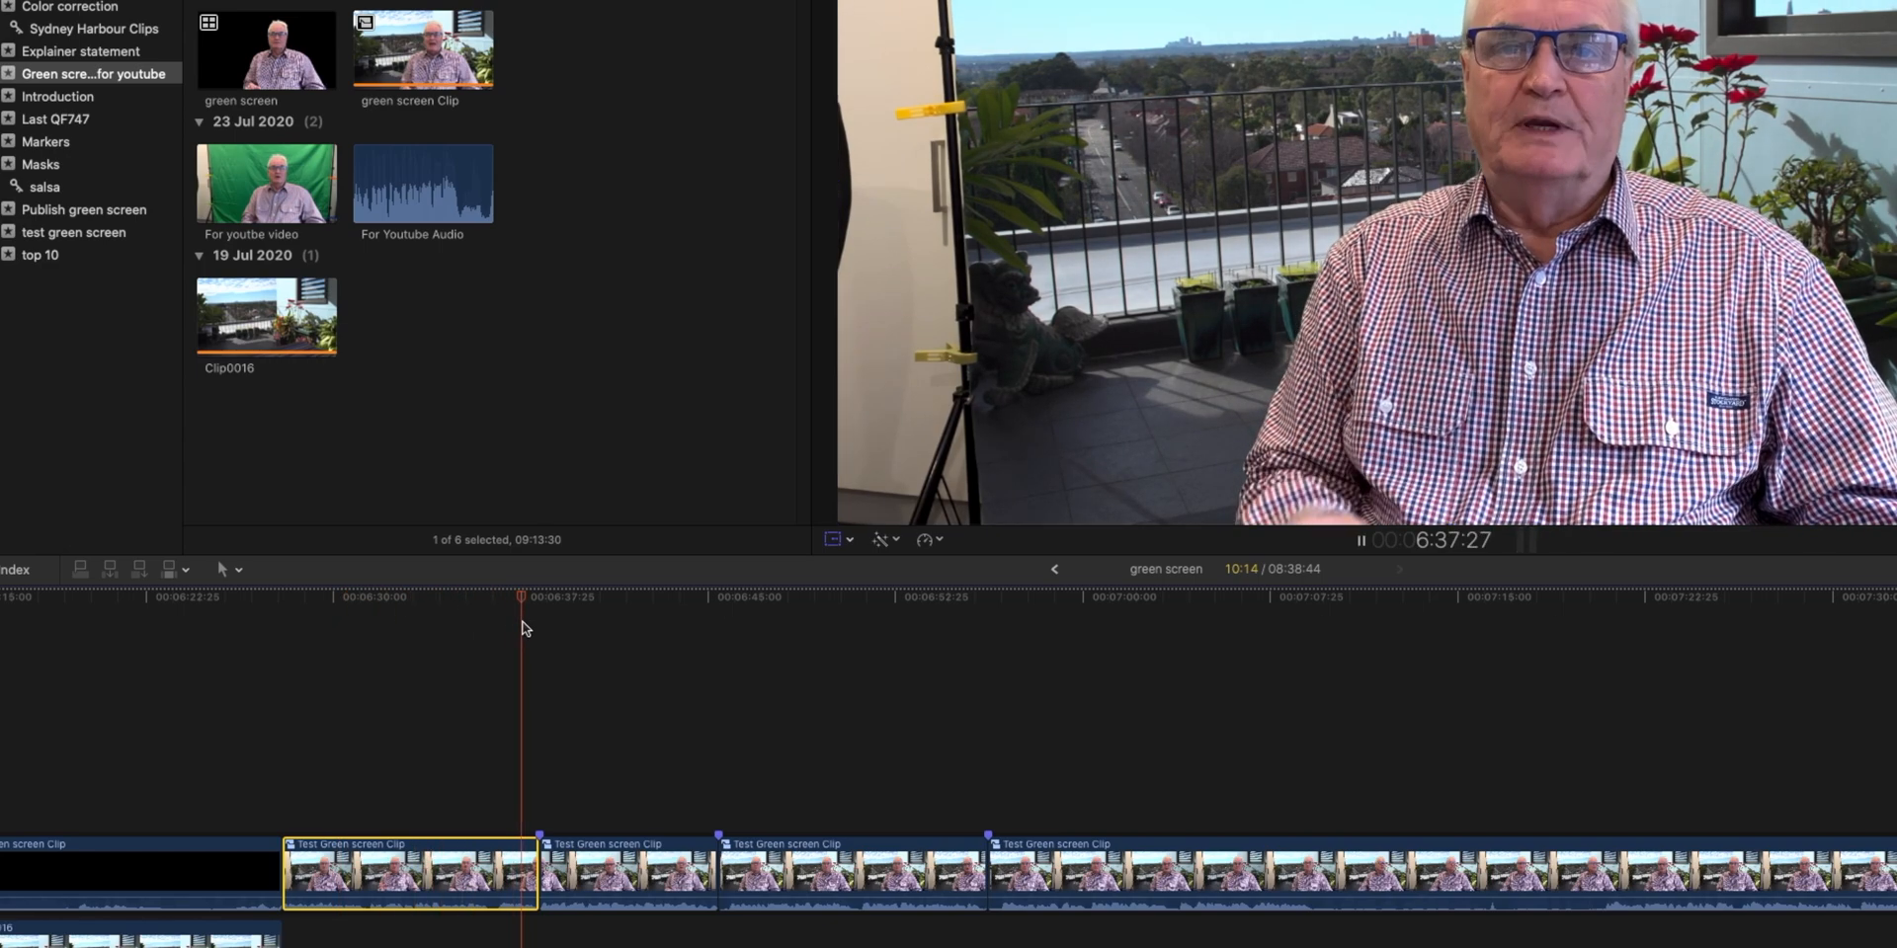
key("space")
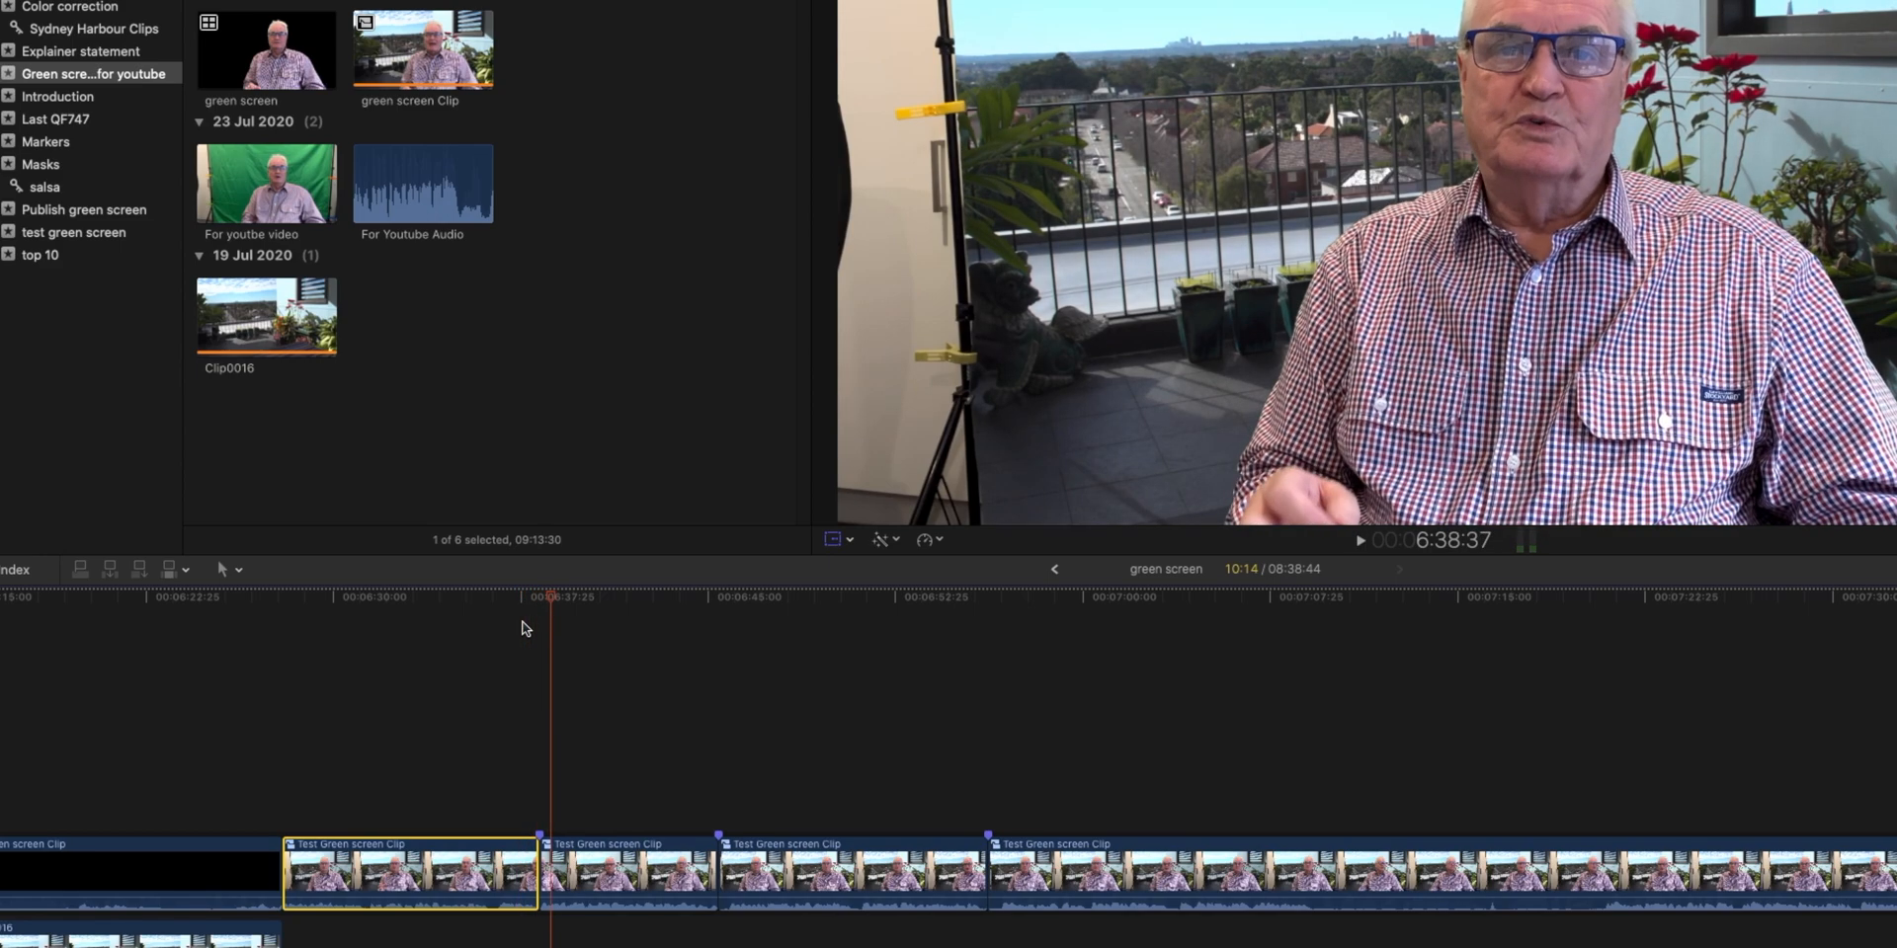
left_click(615, 867)
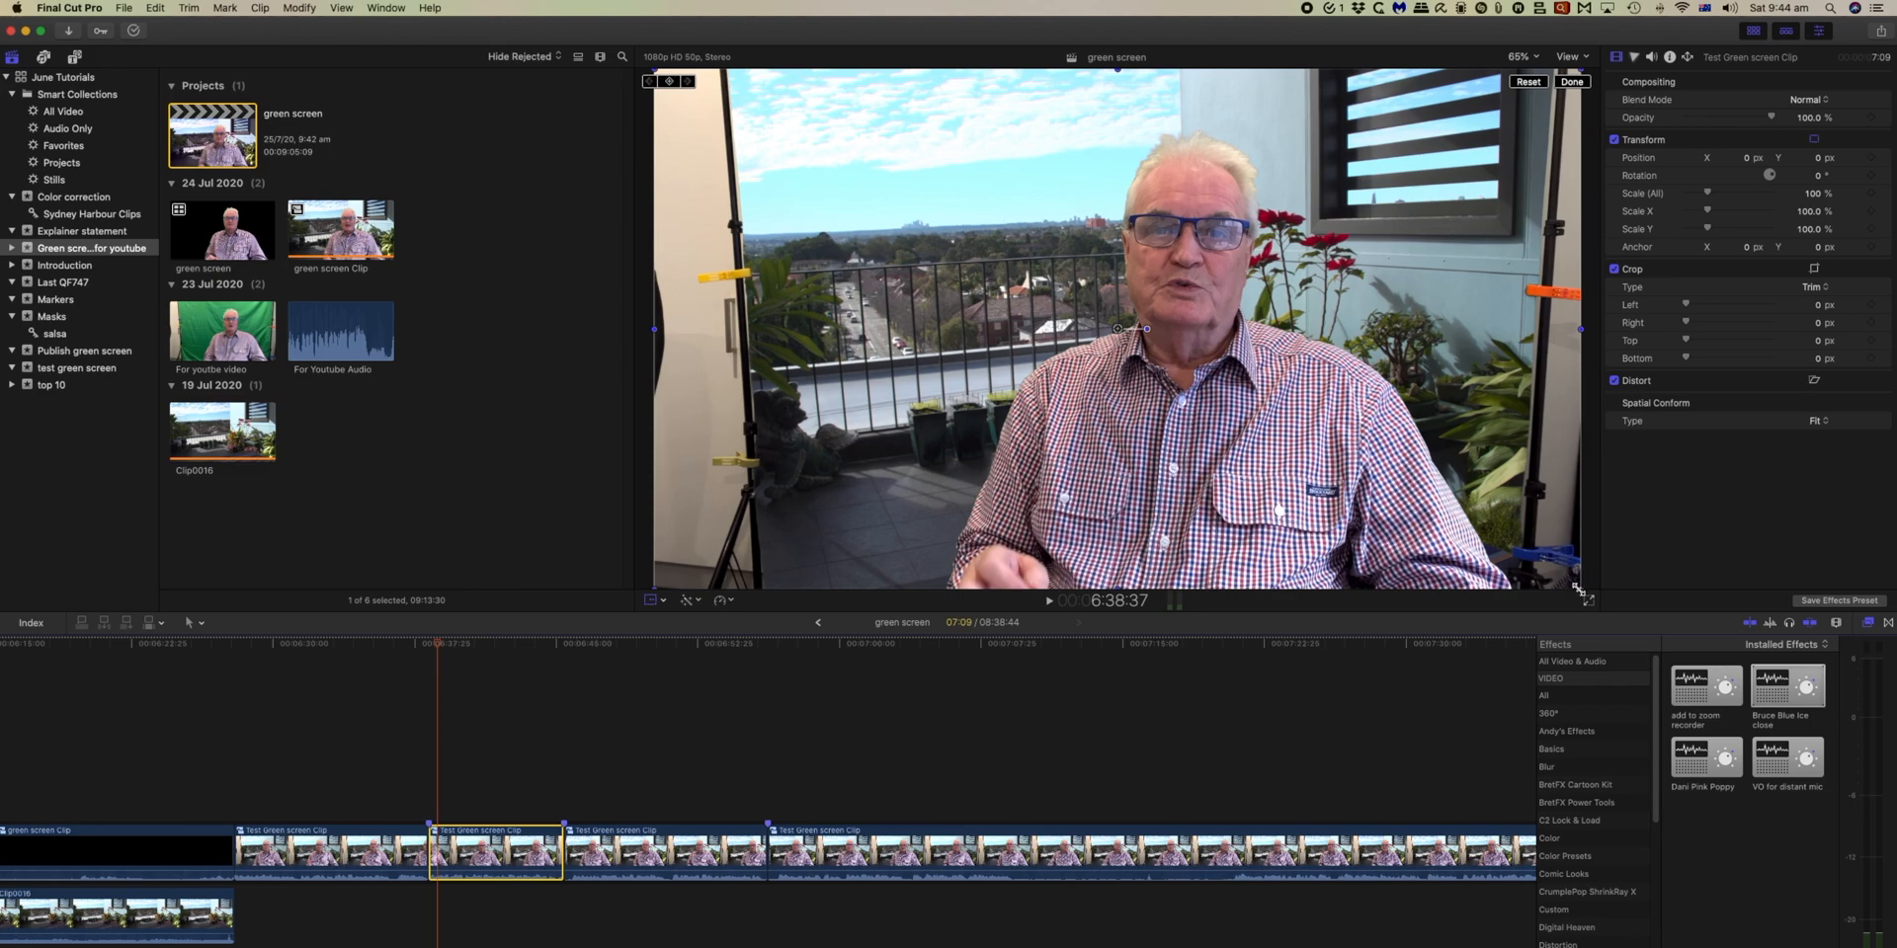
left_click_drag(1577, 589, 1692, 713)
left_click_drag(1324, 433, 1197, 419)
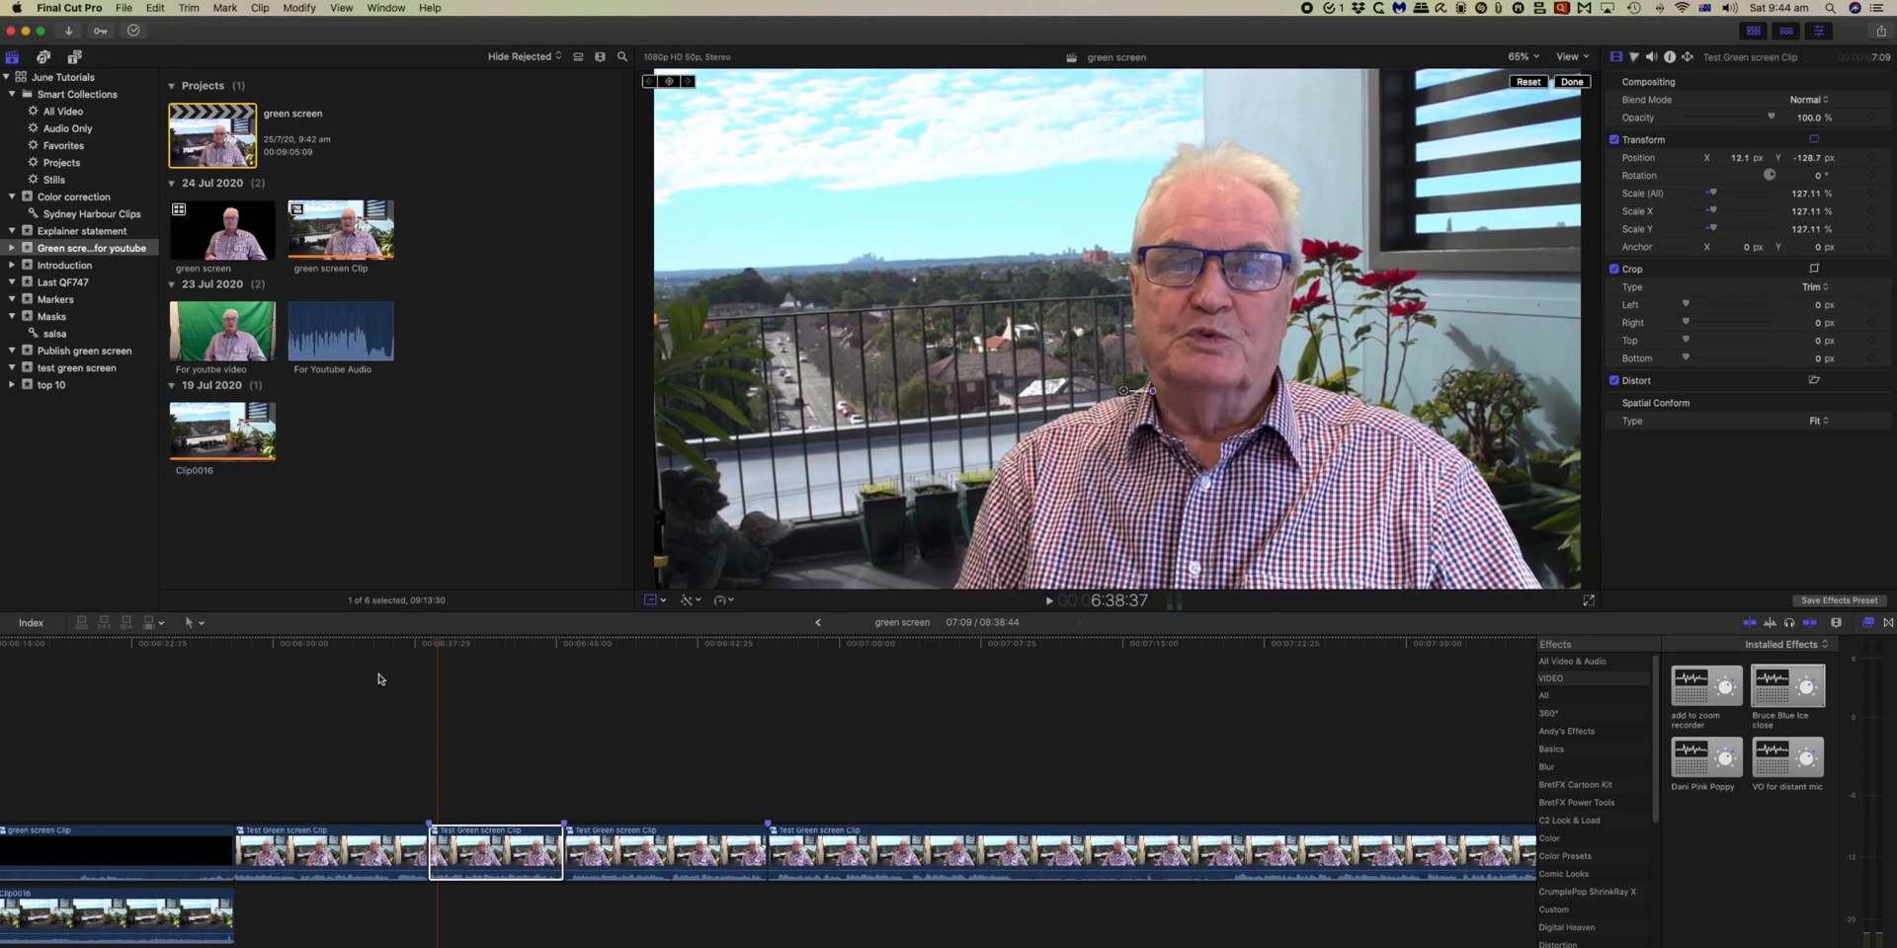
Step: Play across the cuts before and after the enlarged segment to check the change in framing
left_click(406, 645)
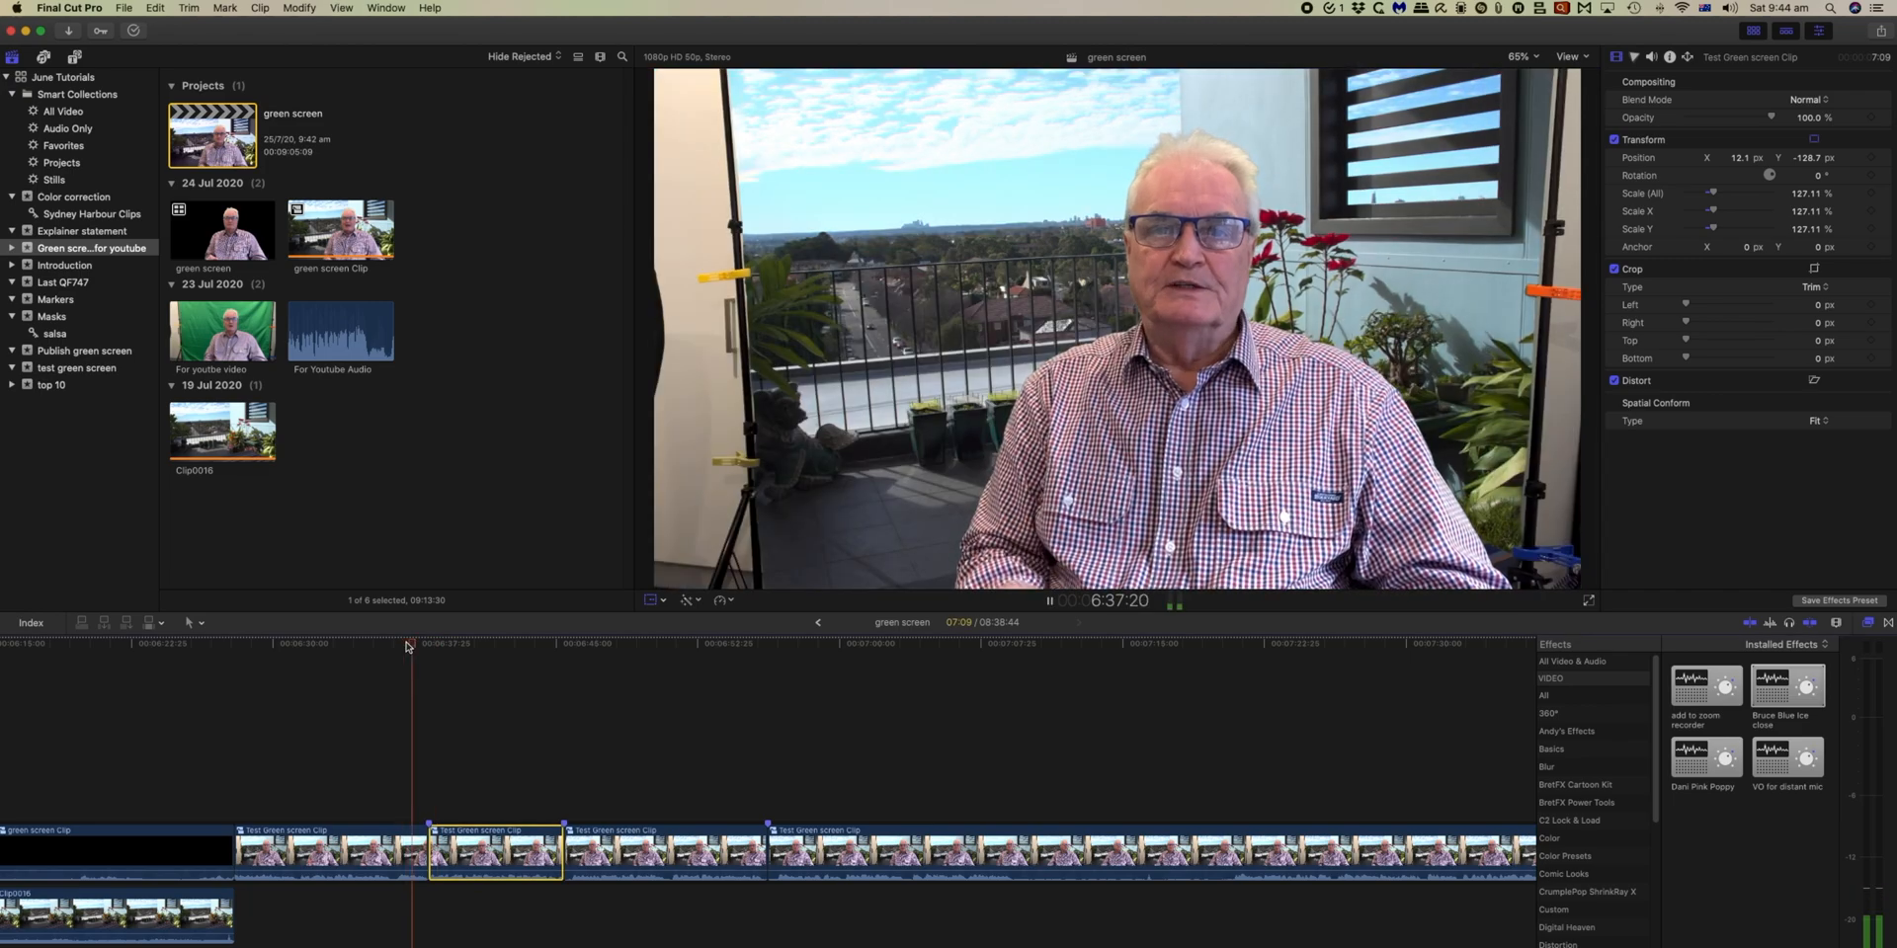
key("space")
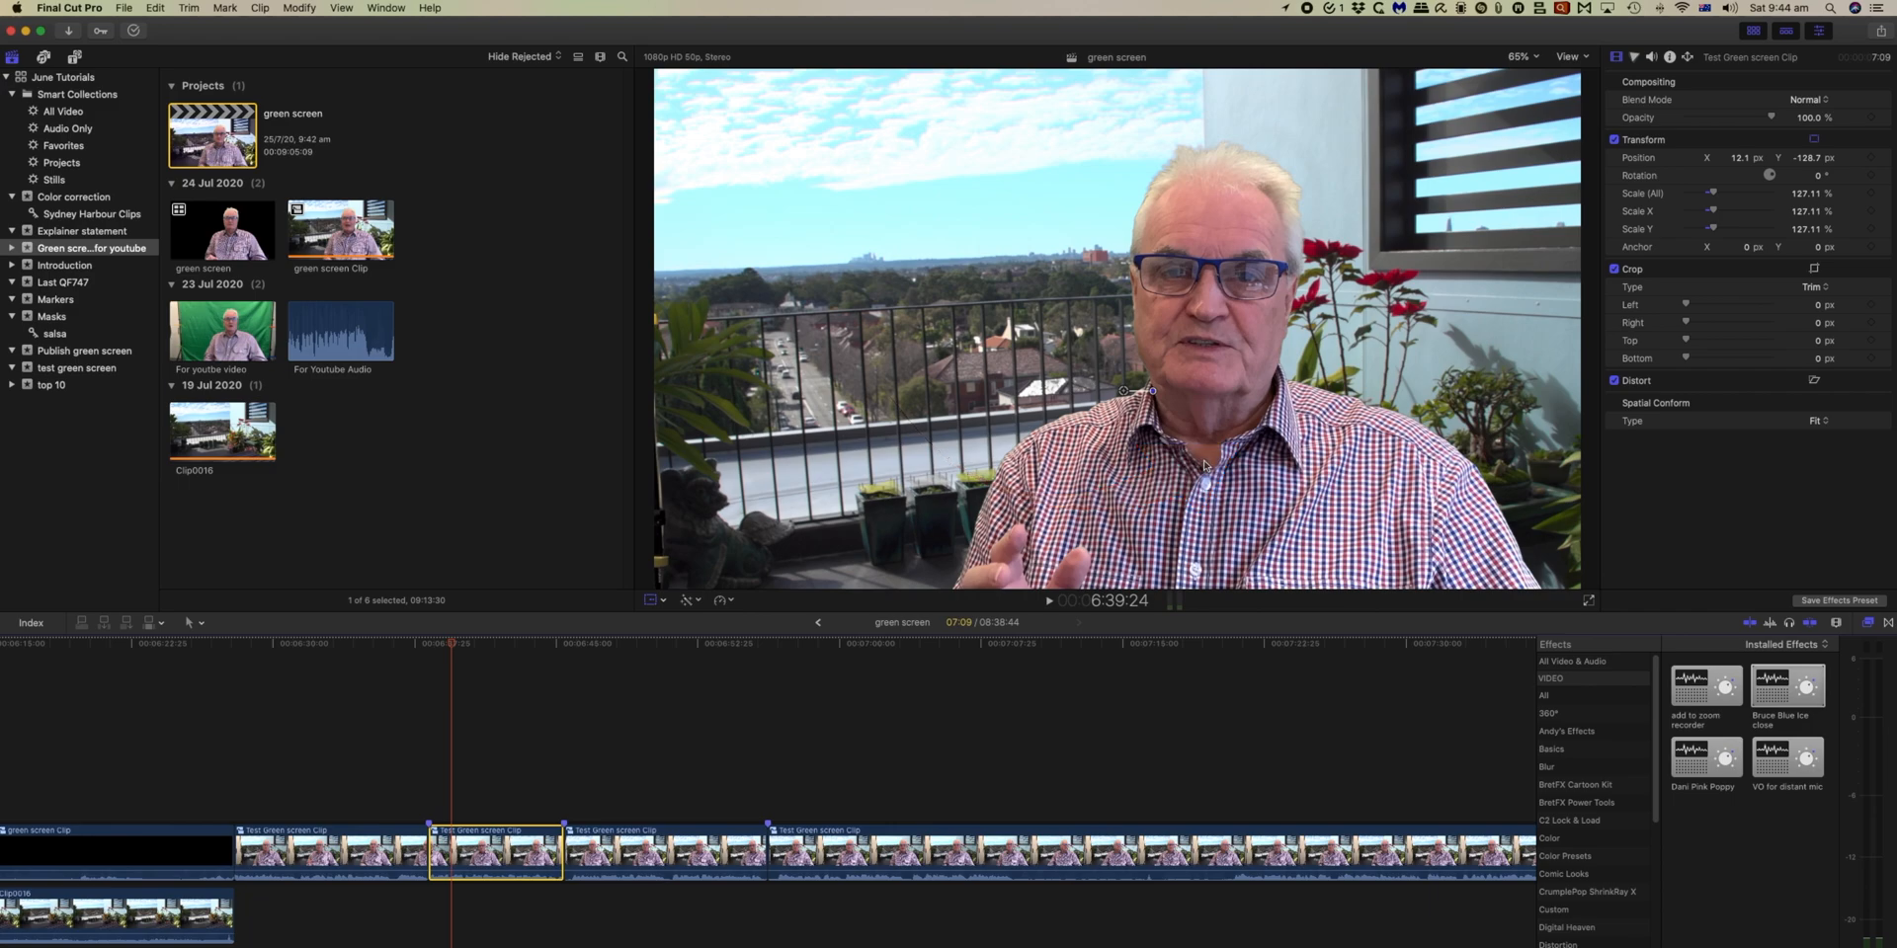
left_click_drag(457, 648, 552, 660)
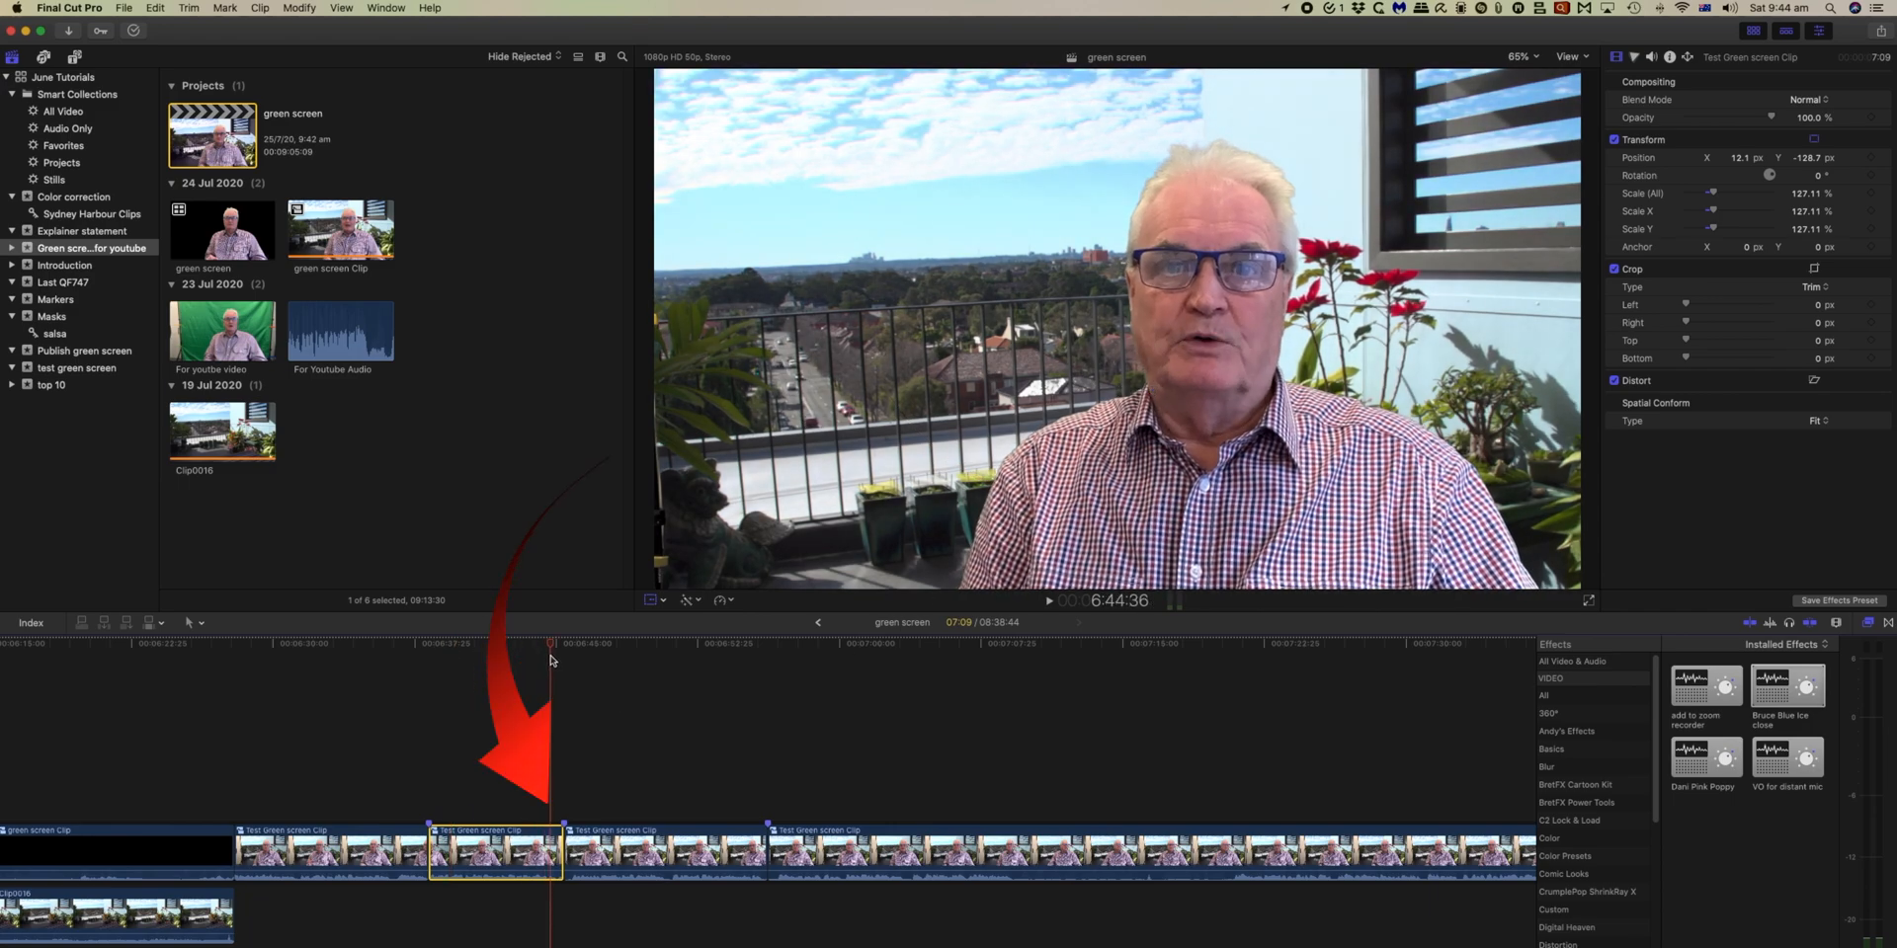
key("space")
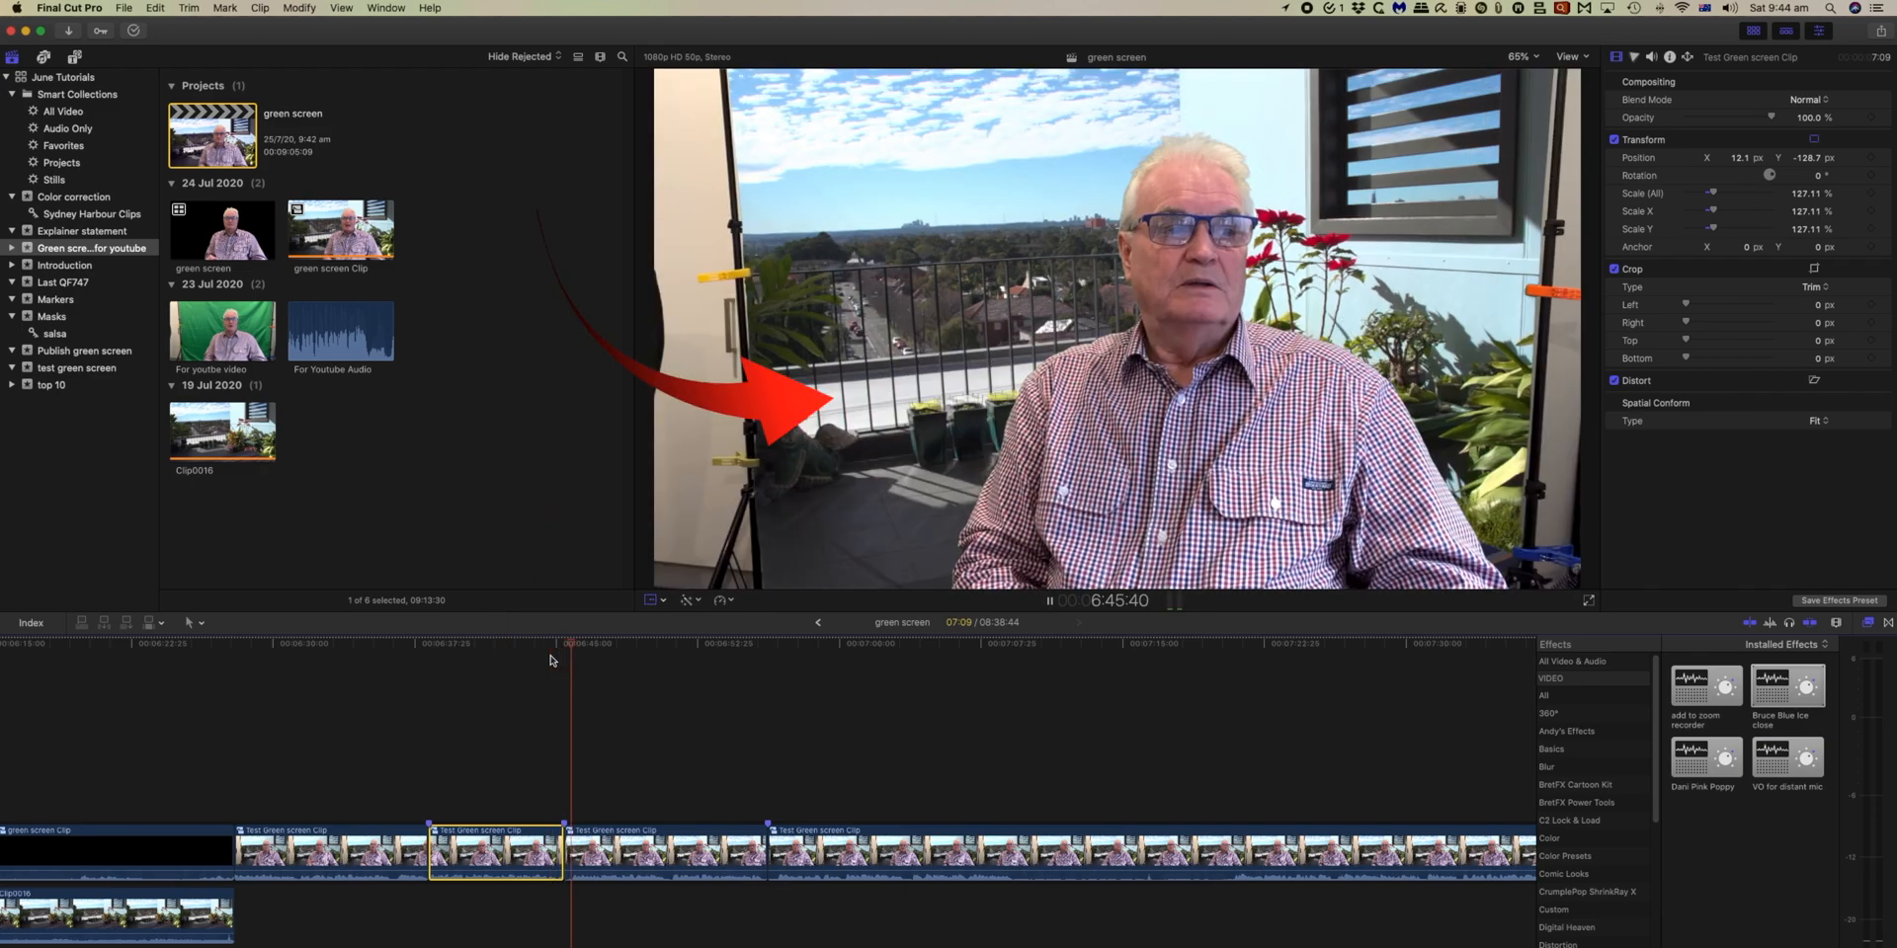
key("space")
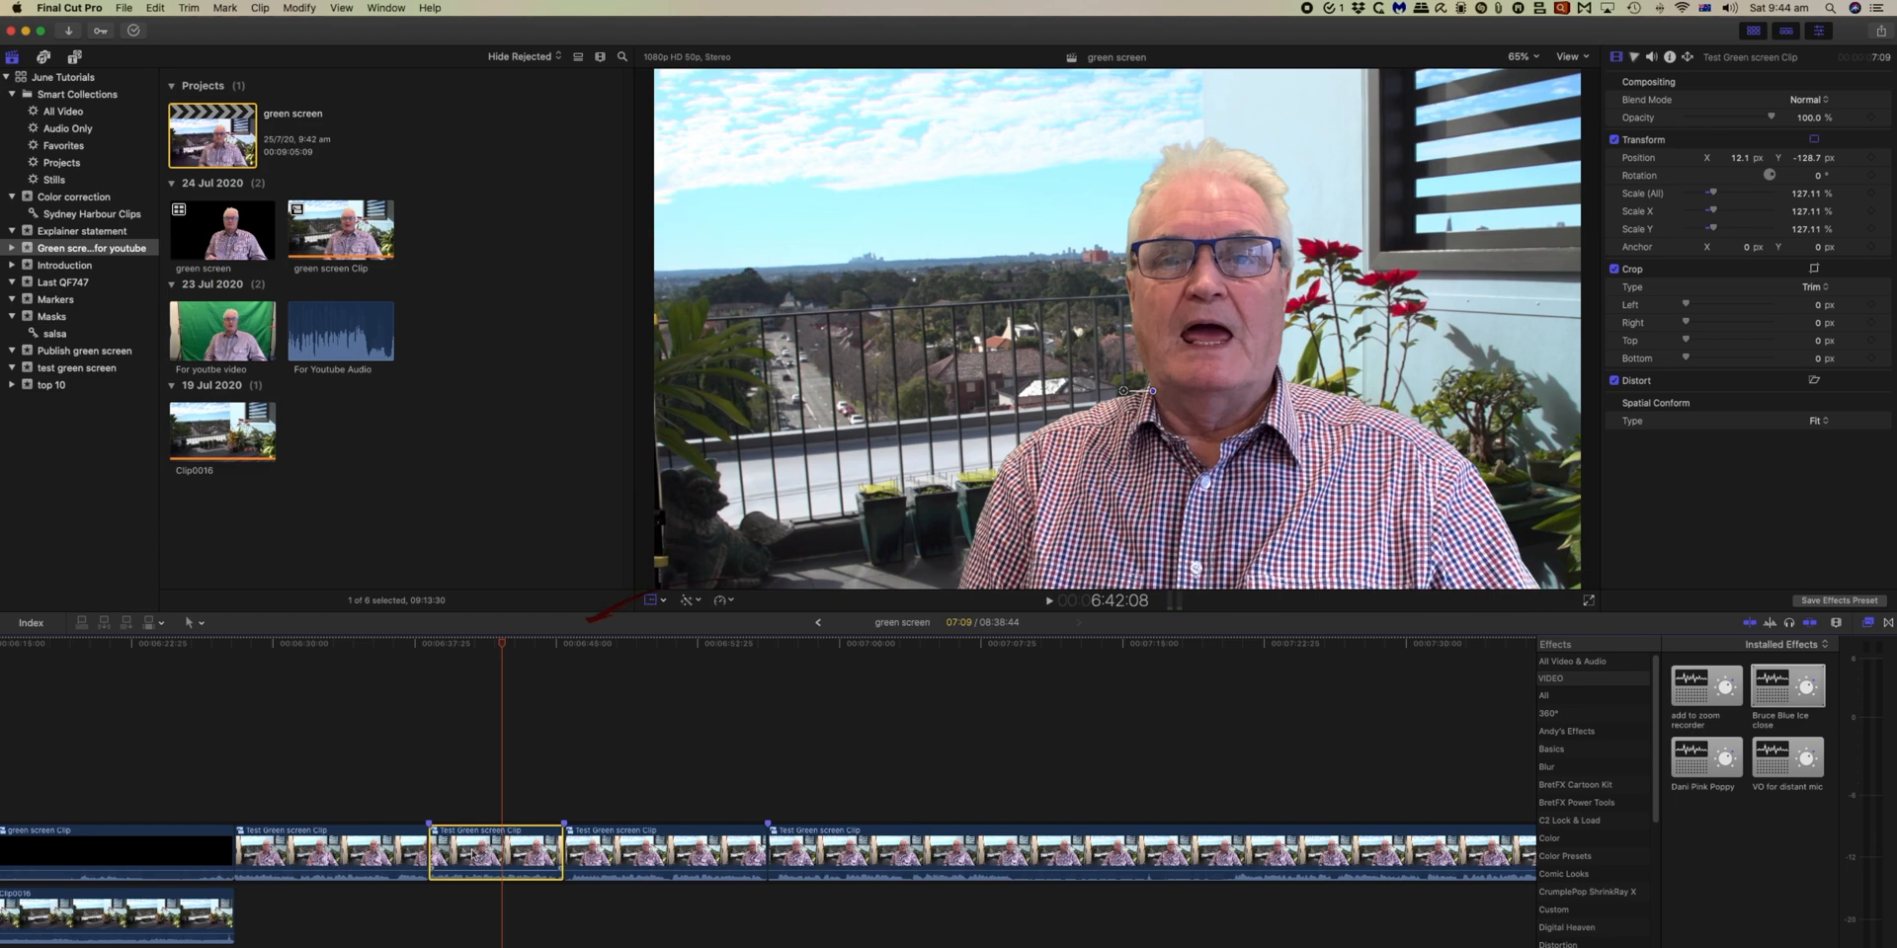
Step: Copy the enlarged segment's Position and Scale attributes onto the fourth Test Green screen Clip segment and play the cut before it
key("super+c")
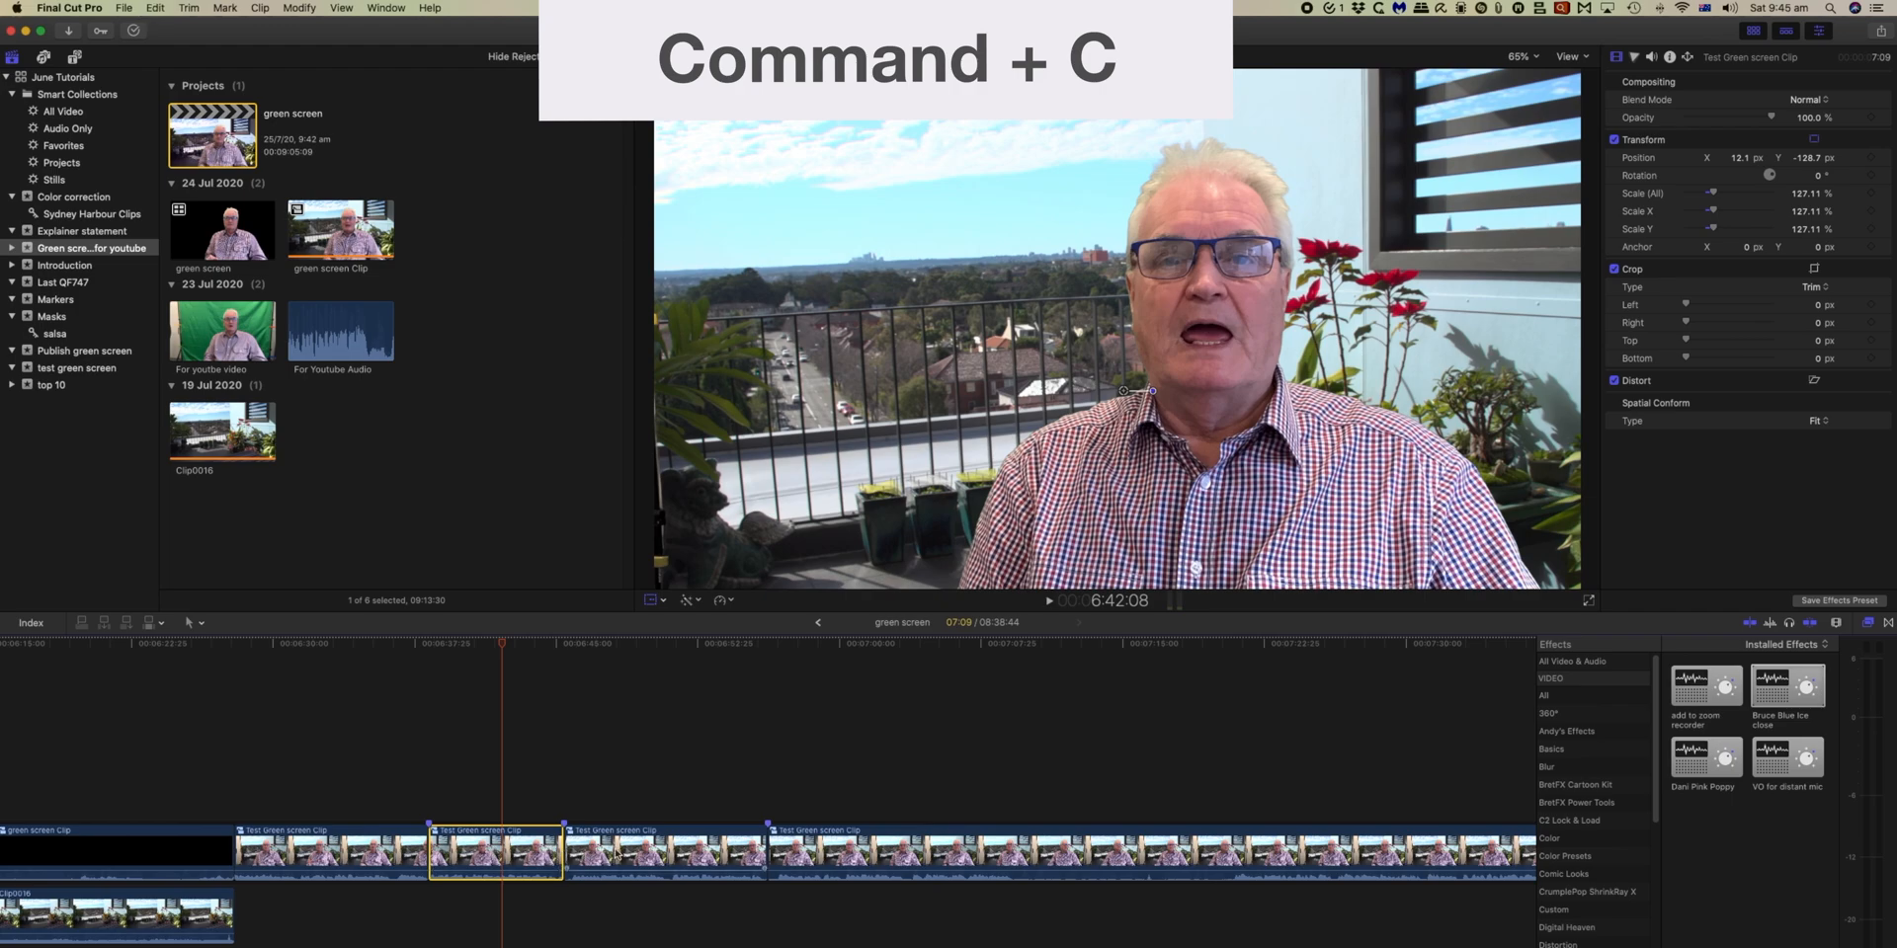
left_click(843, 855)
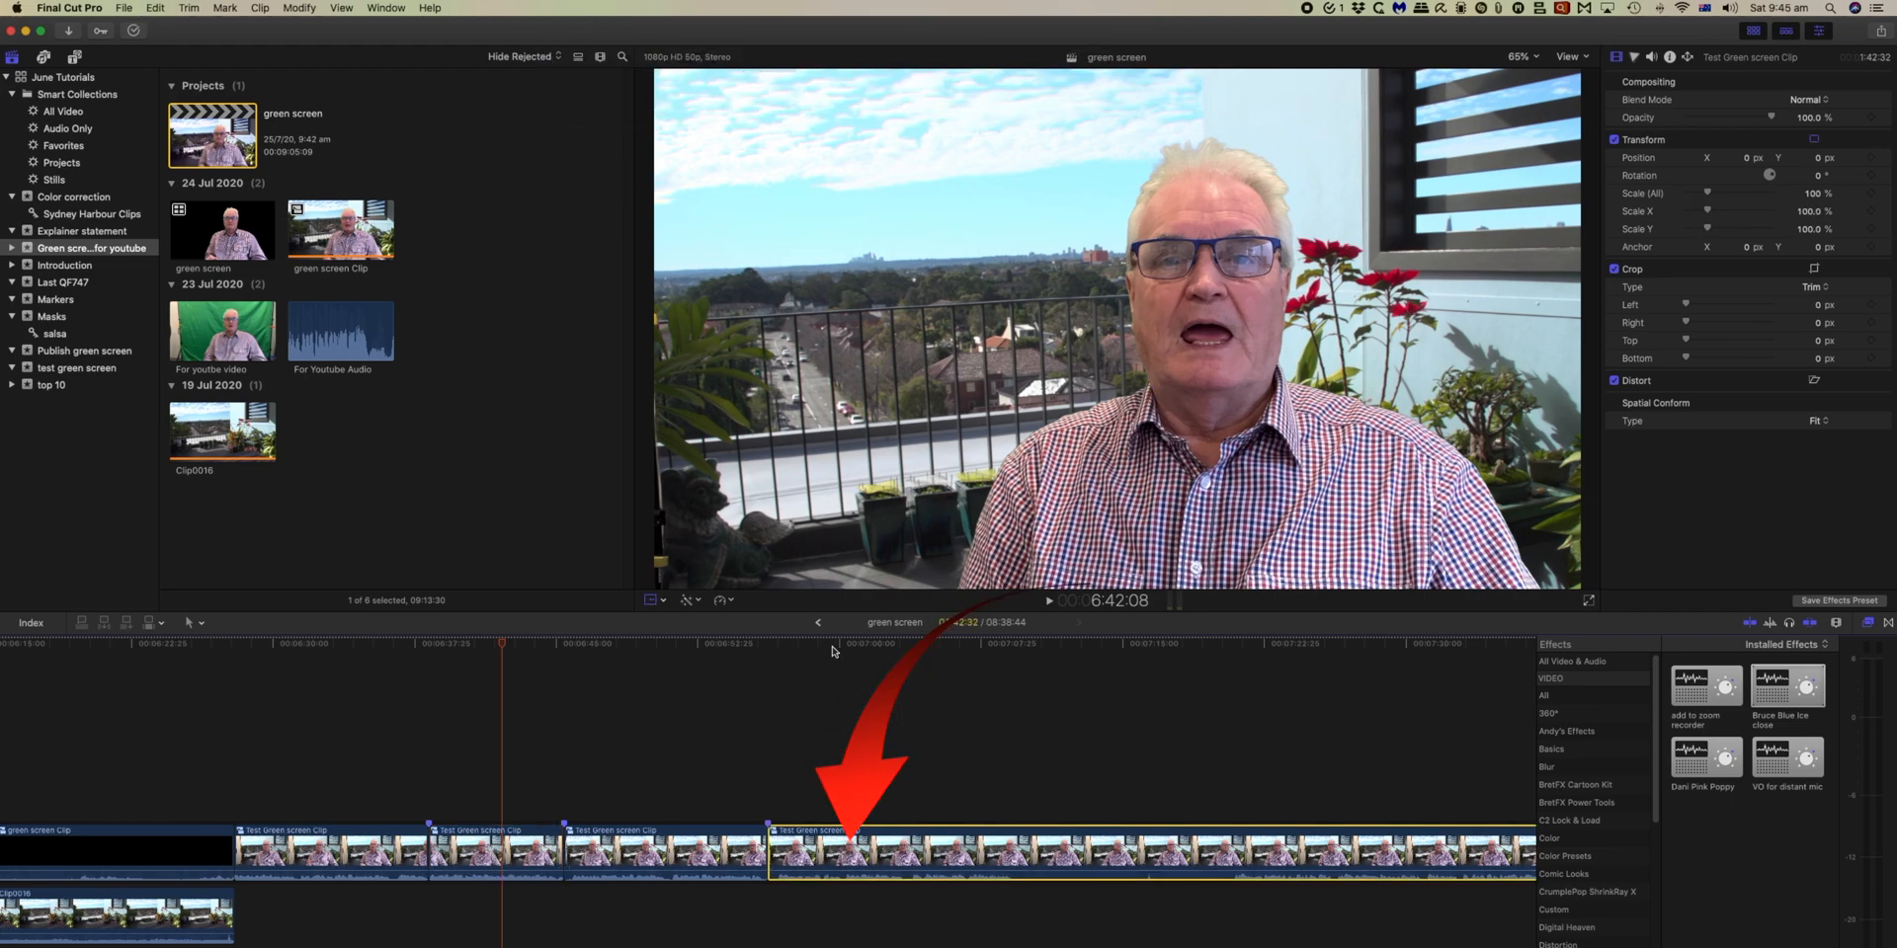
left_click(833, 650)
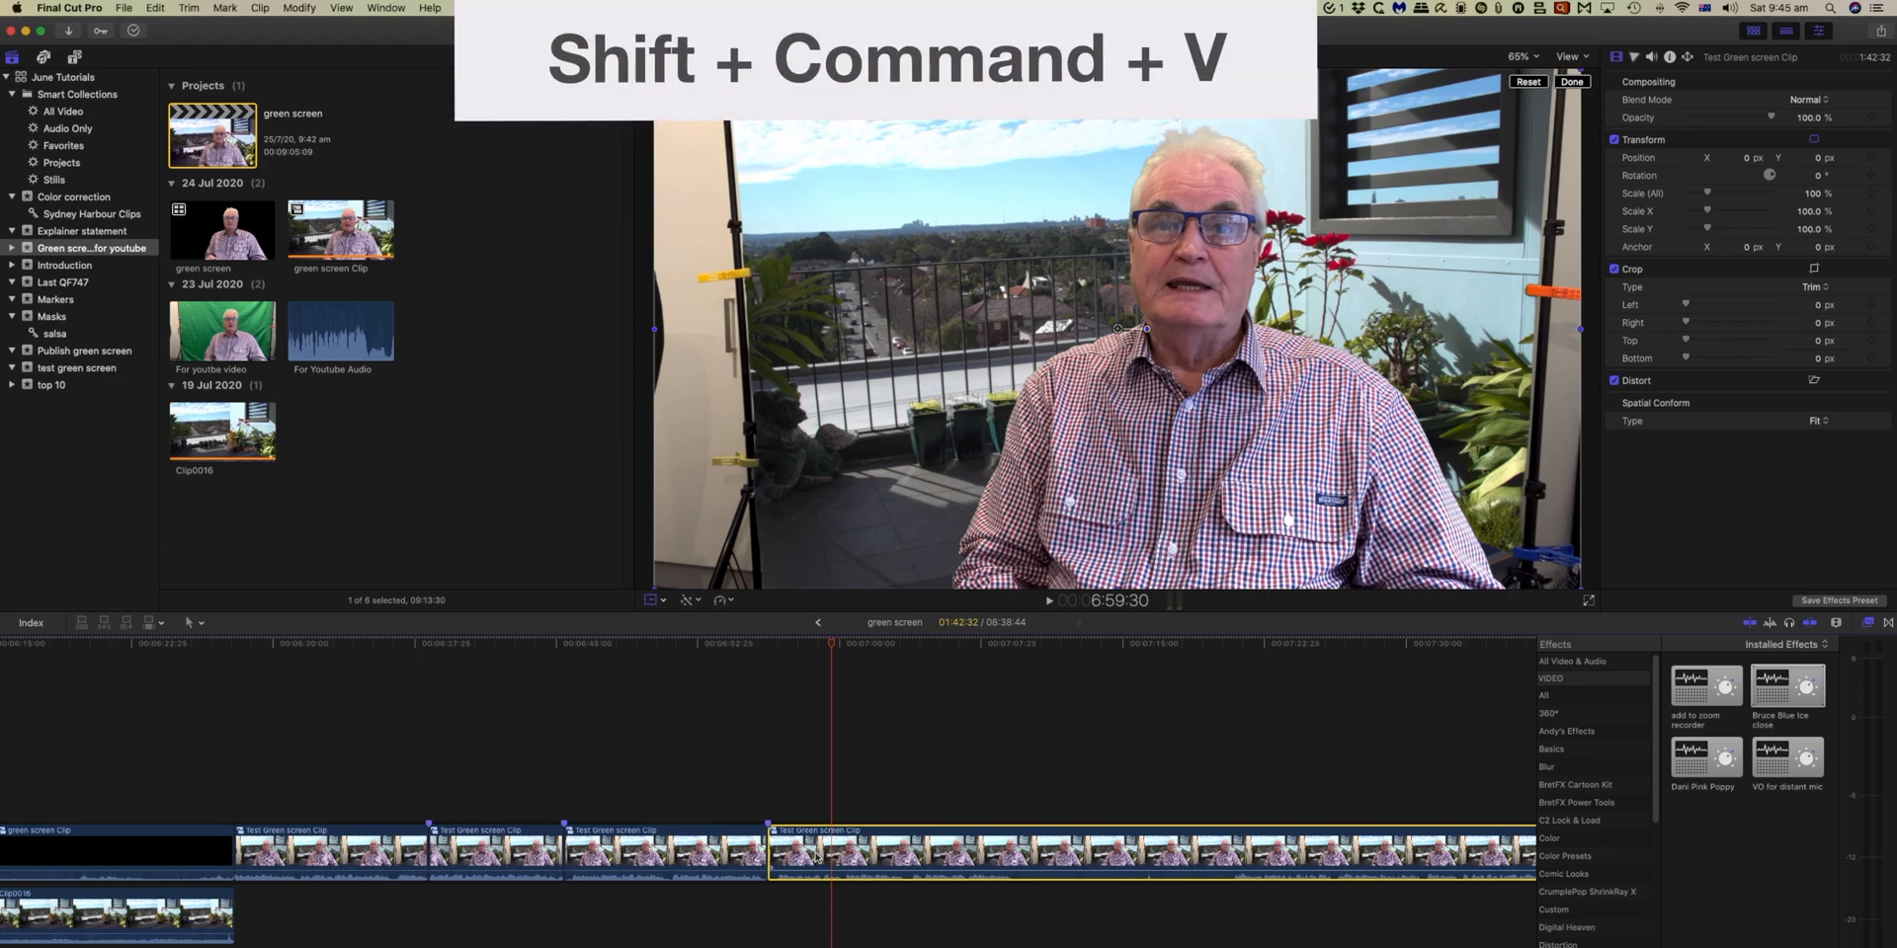
key("shift+super+v")
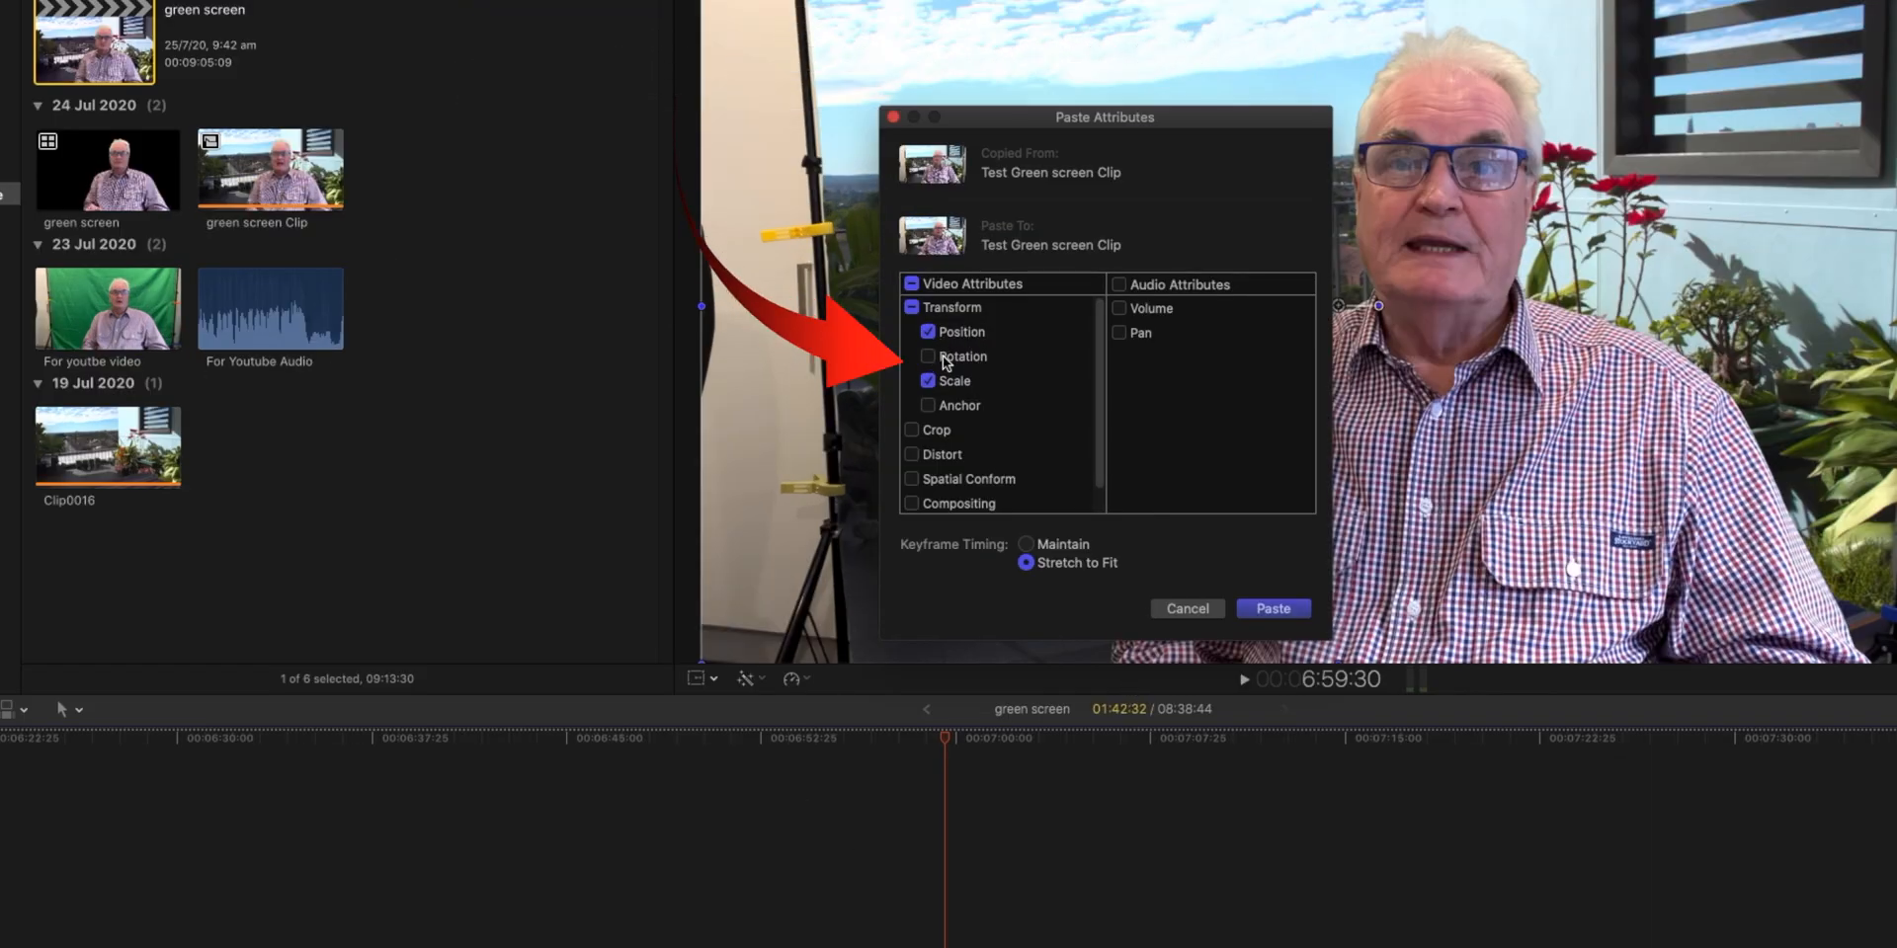
left_click(1274, 609)
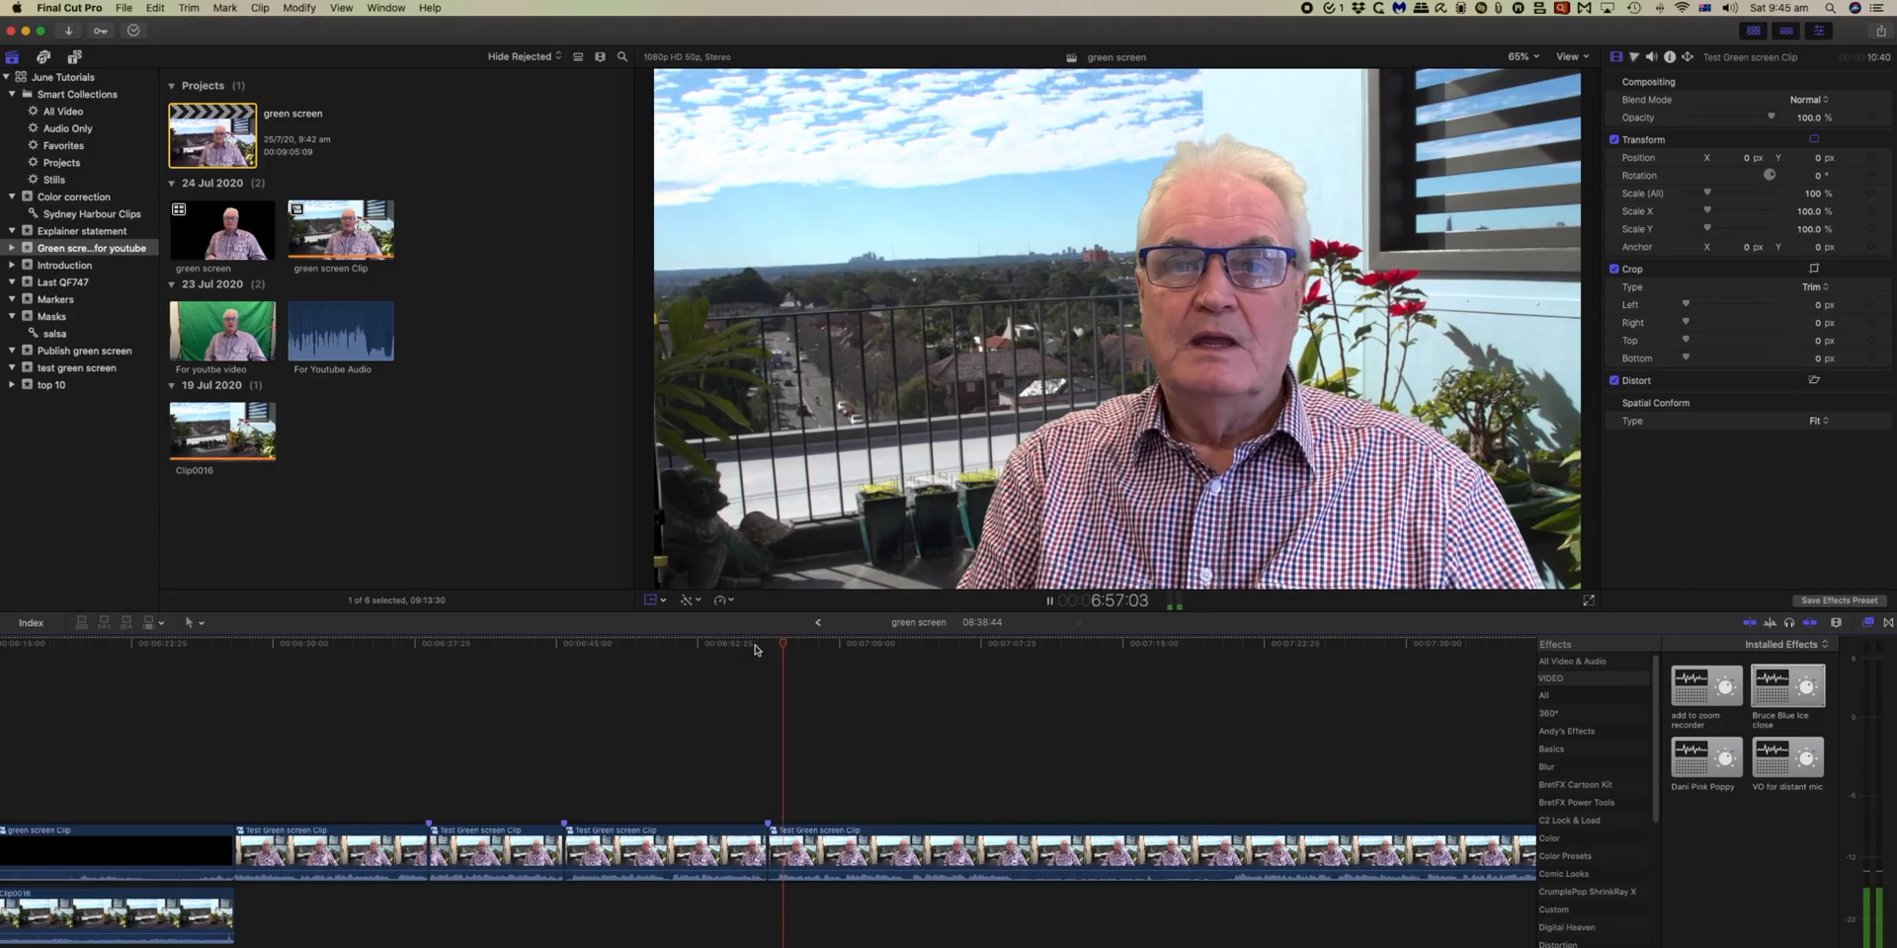
key("space")
Step: Show the Bumper/Opener titles and open the first Test Green screen Clip segment on the timeline for internal editing
key("shift+t")
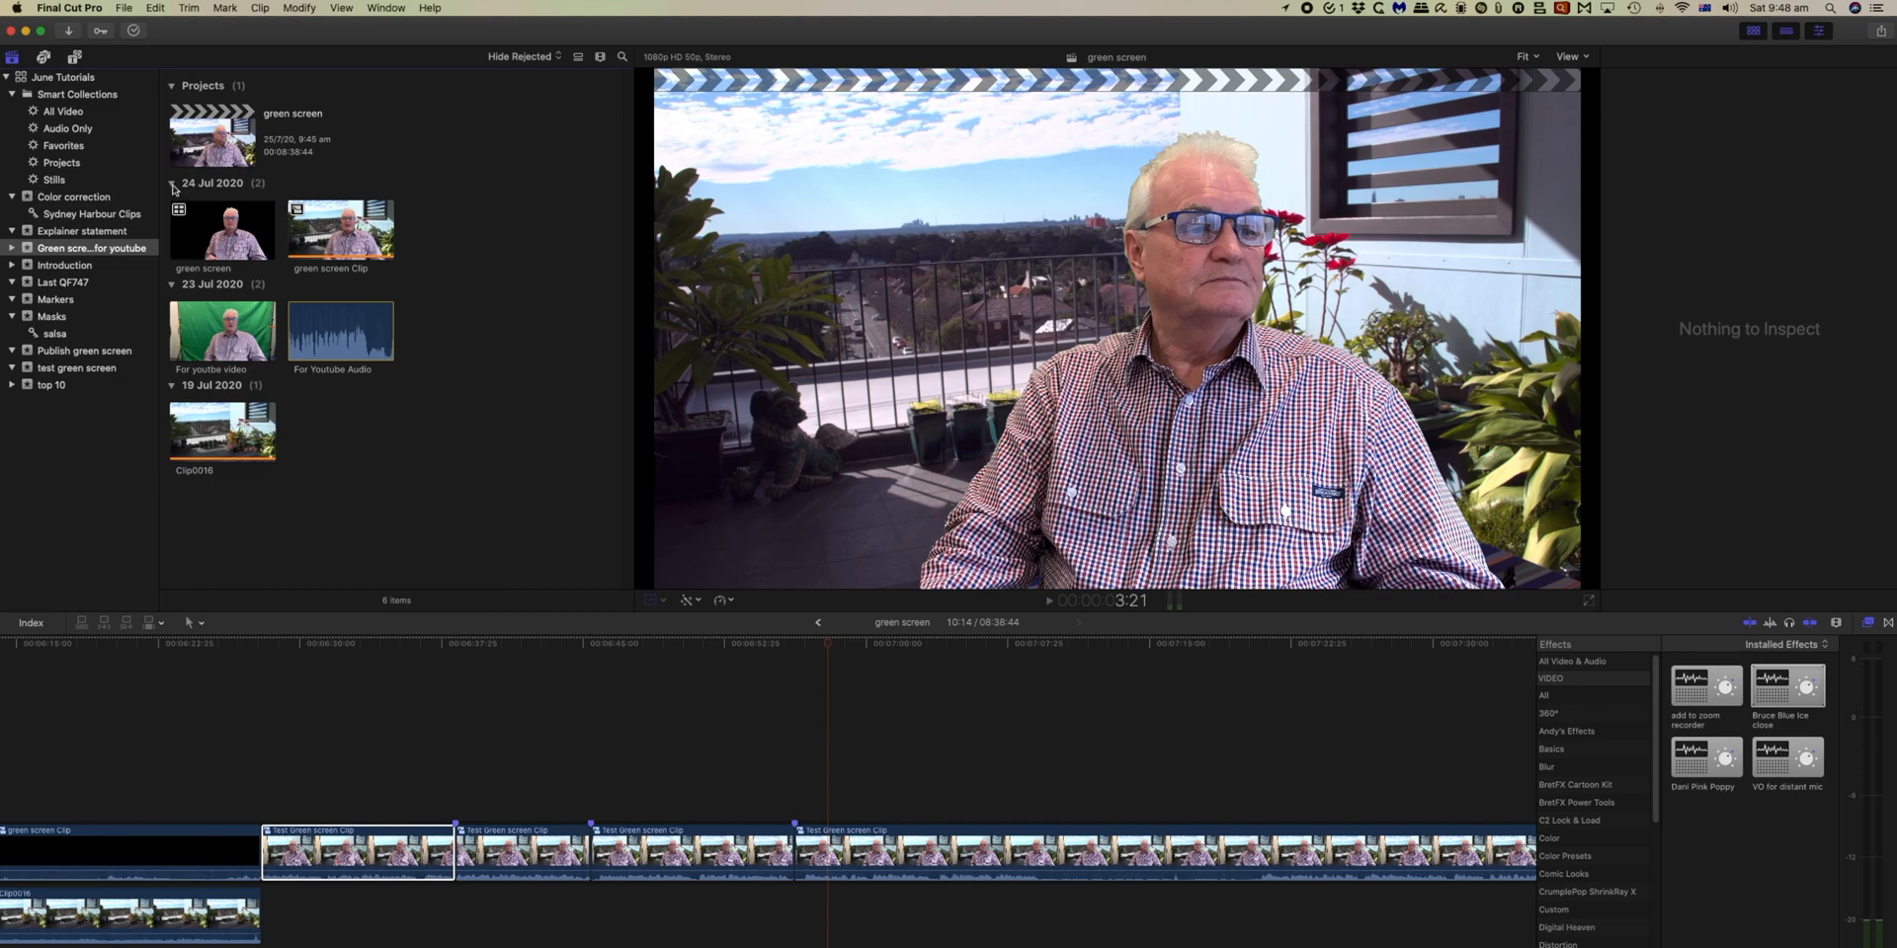
left_click(77, 60)
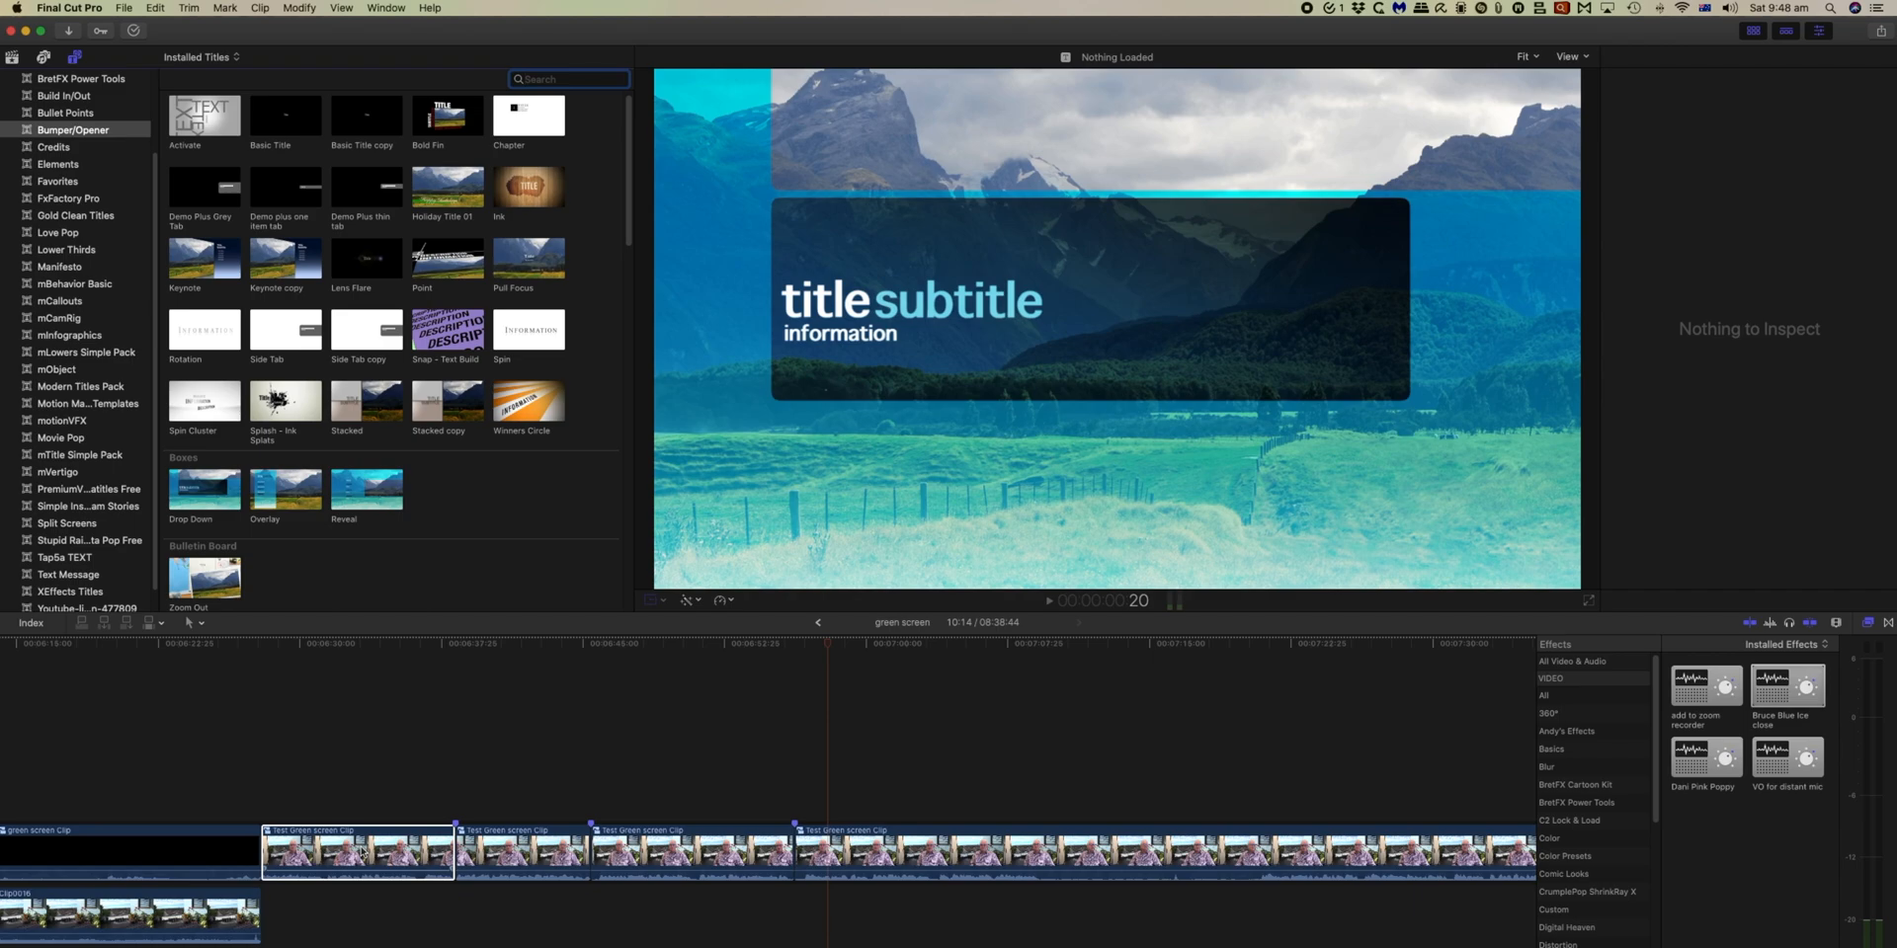
left_click(362, 851)
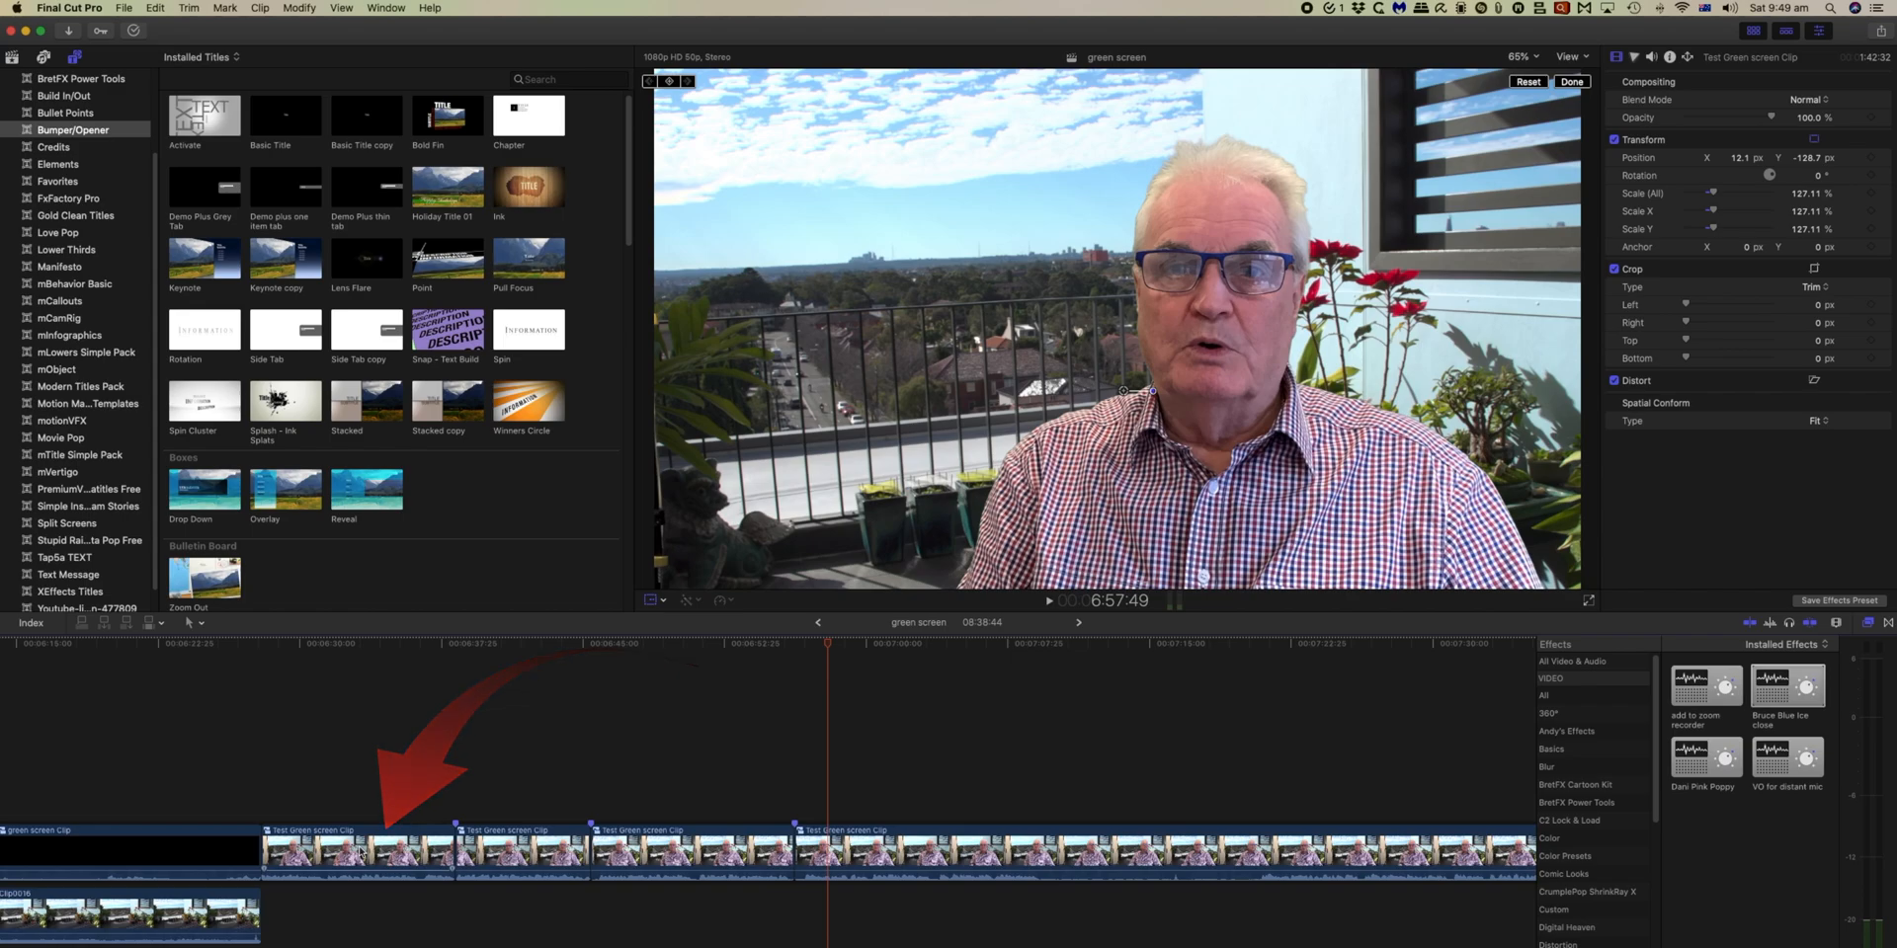
double_click(361, 851)
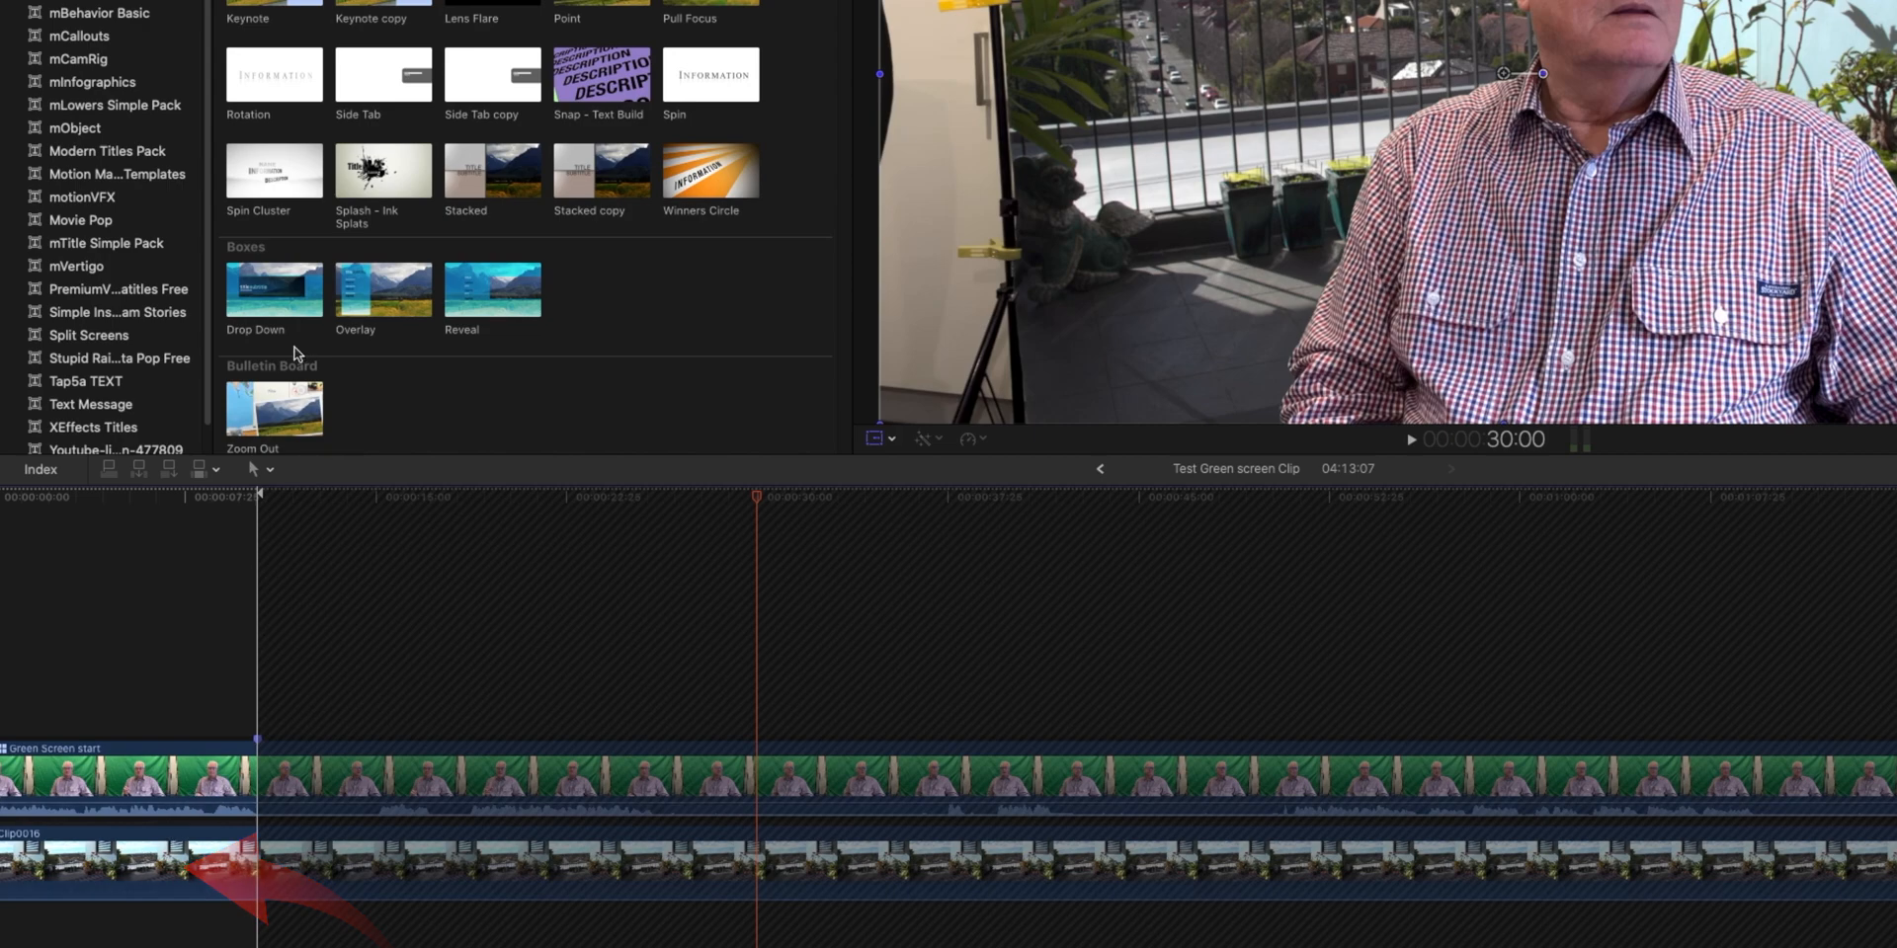
Step: Insert the Drop Down title between the keyed footage and the background from the clip's start and extend it to about 51 seconds
left_click(274, 292)
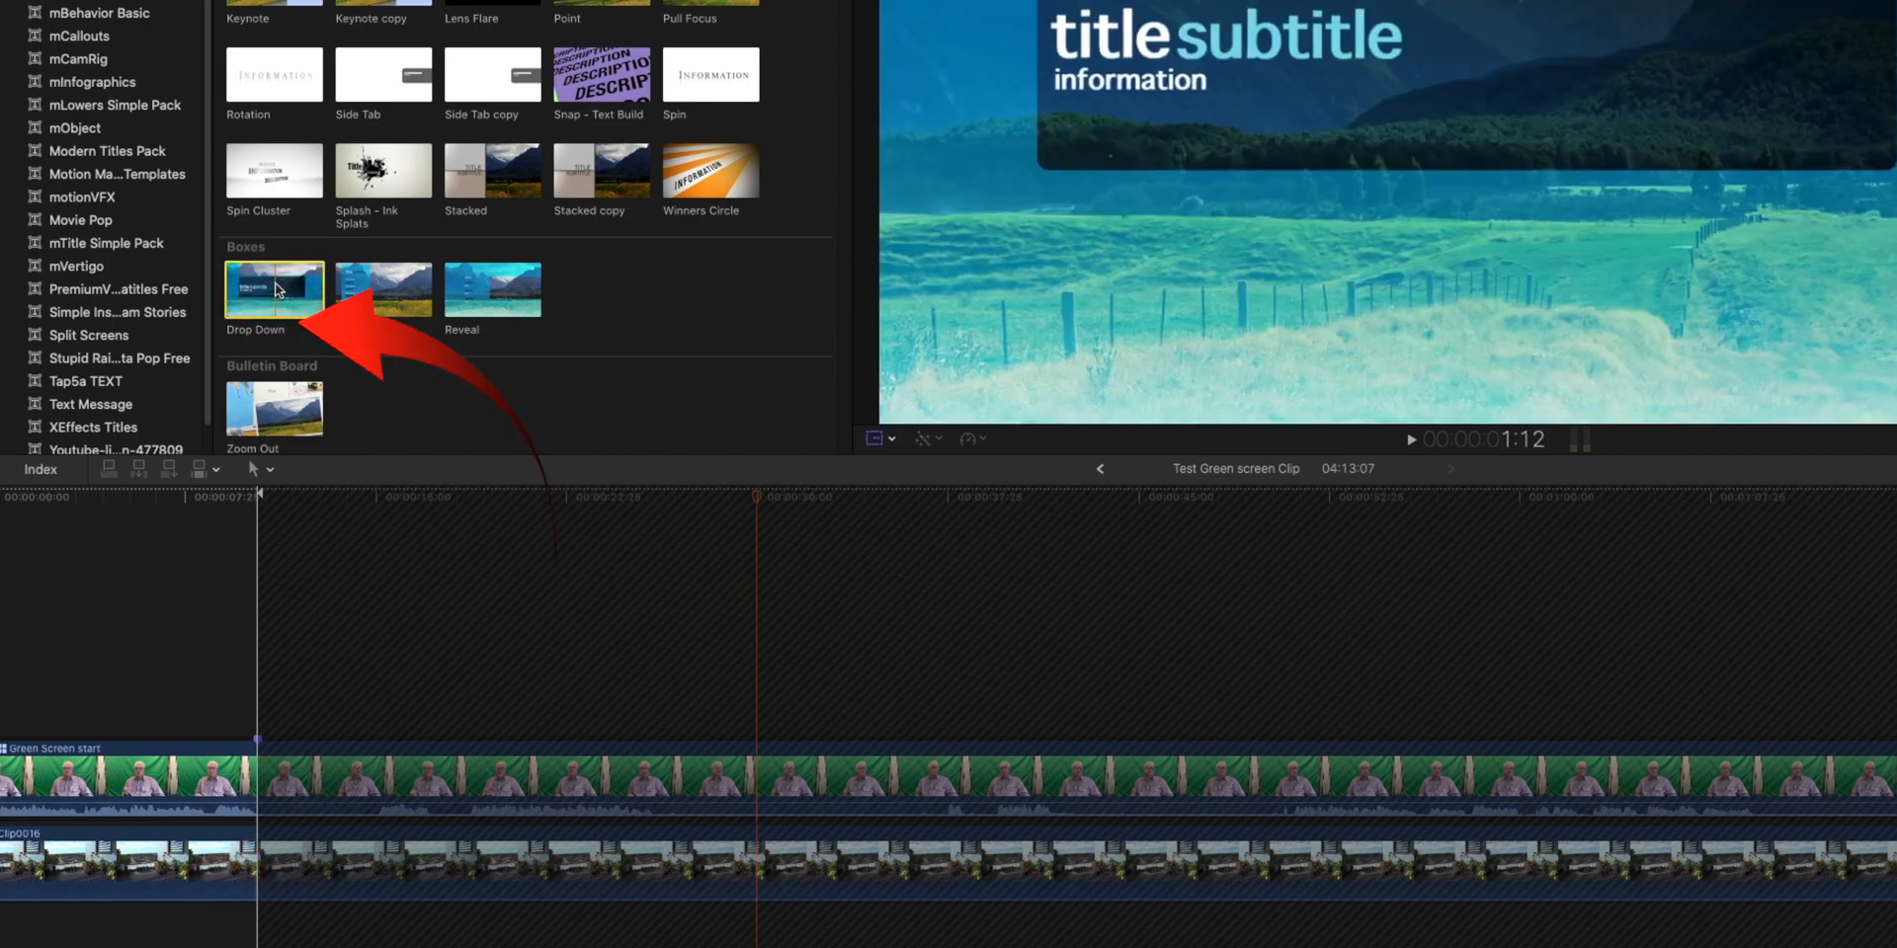
left_click_drag(275, 293, 34, 840)
left_click_drag(34, 839, 1331, 839)
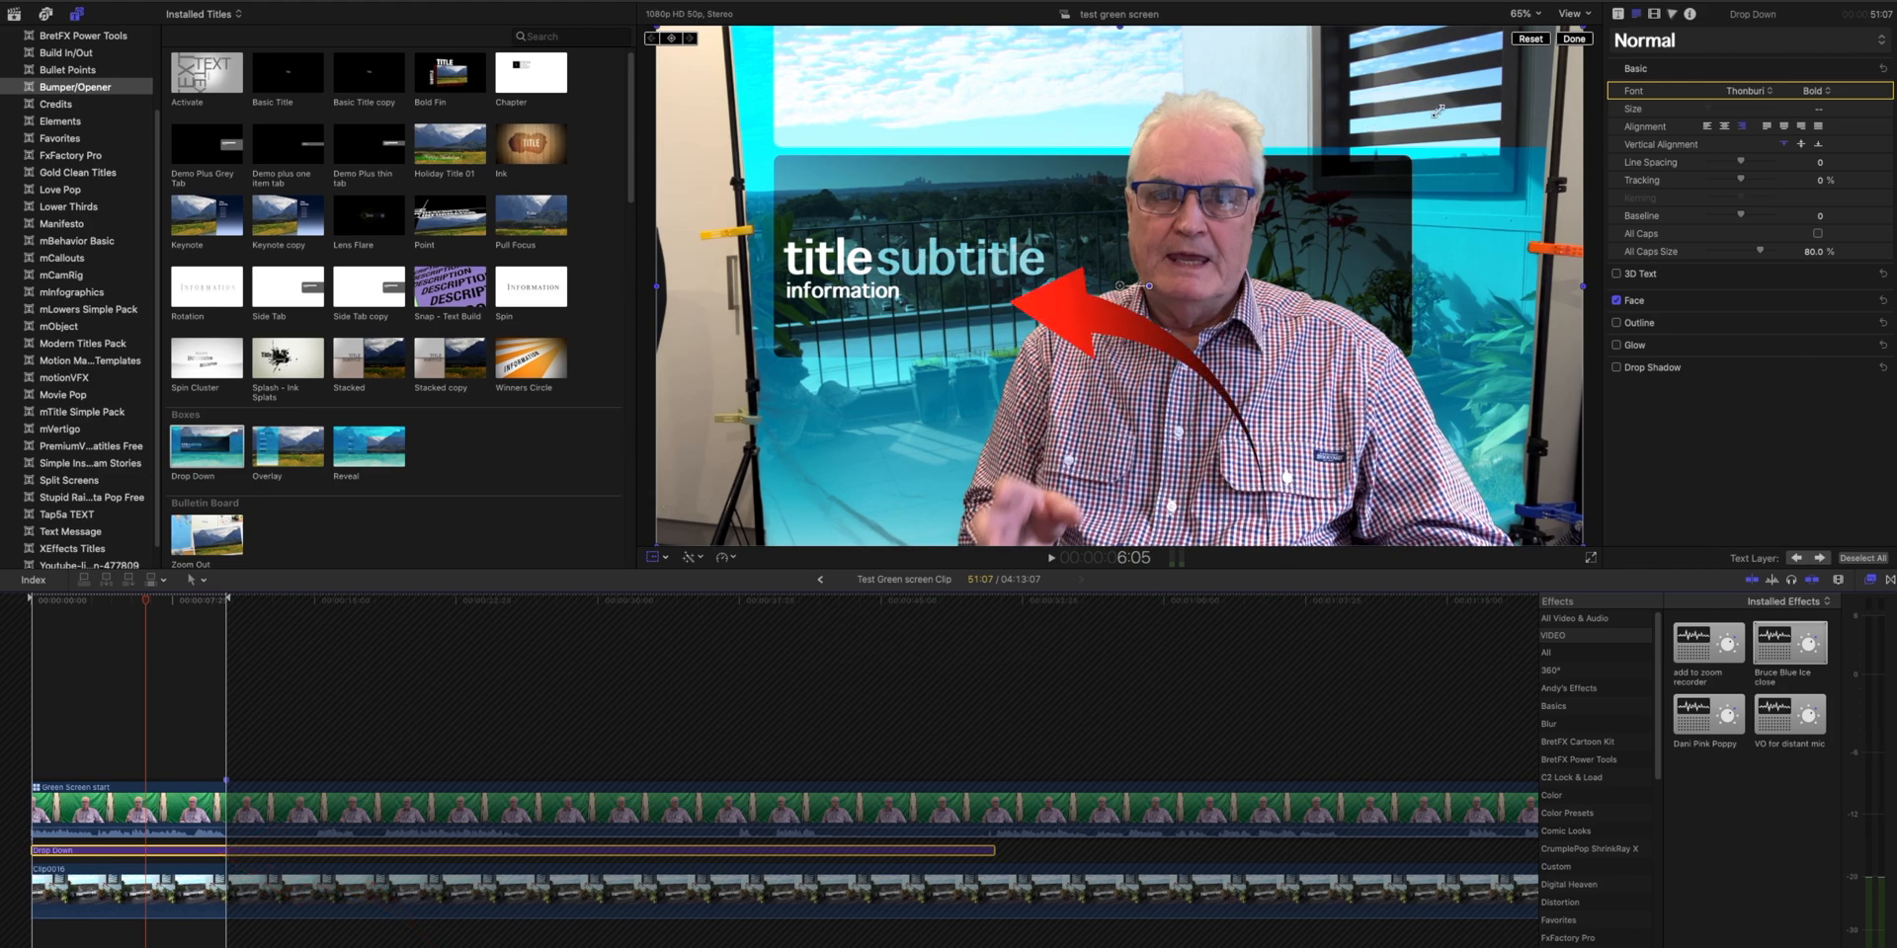
Step: Animate the Drop Down title's Title alignment with a keyframe of 98.62 at 6:05 and a lower value at 2:26
left_click(1618, 14)
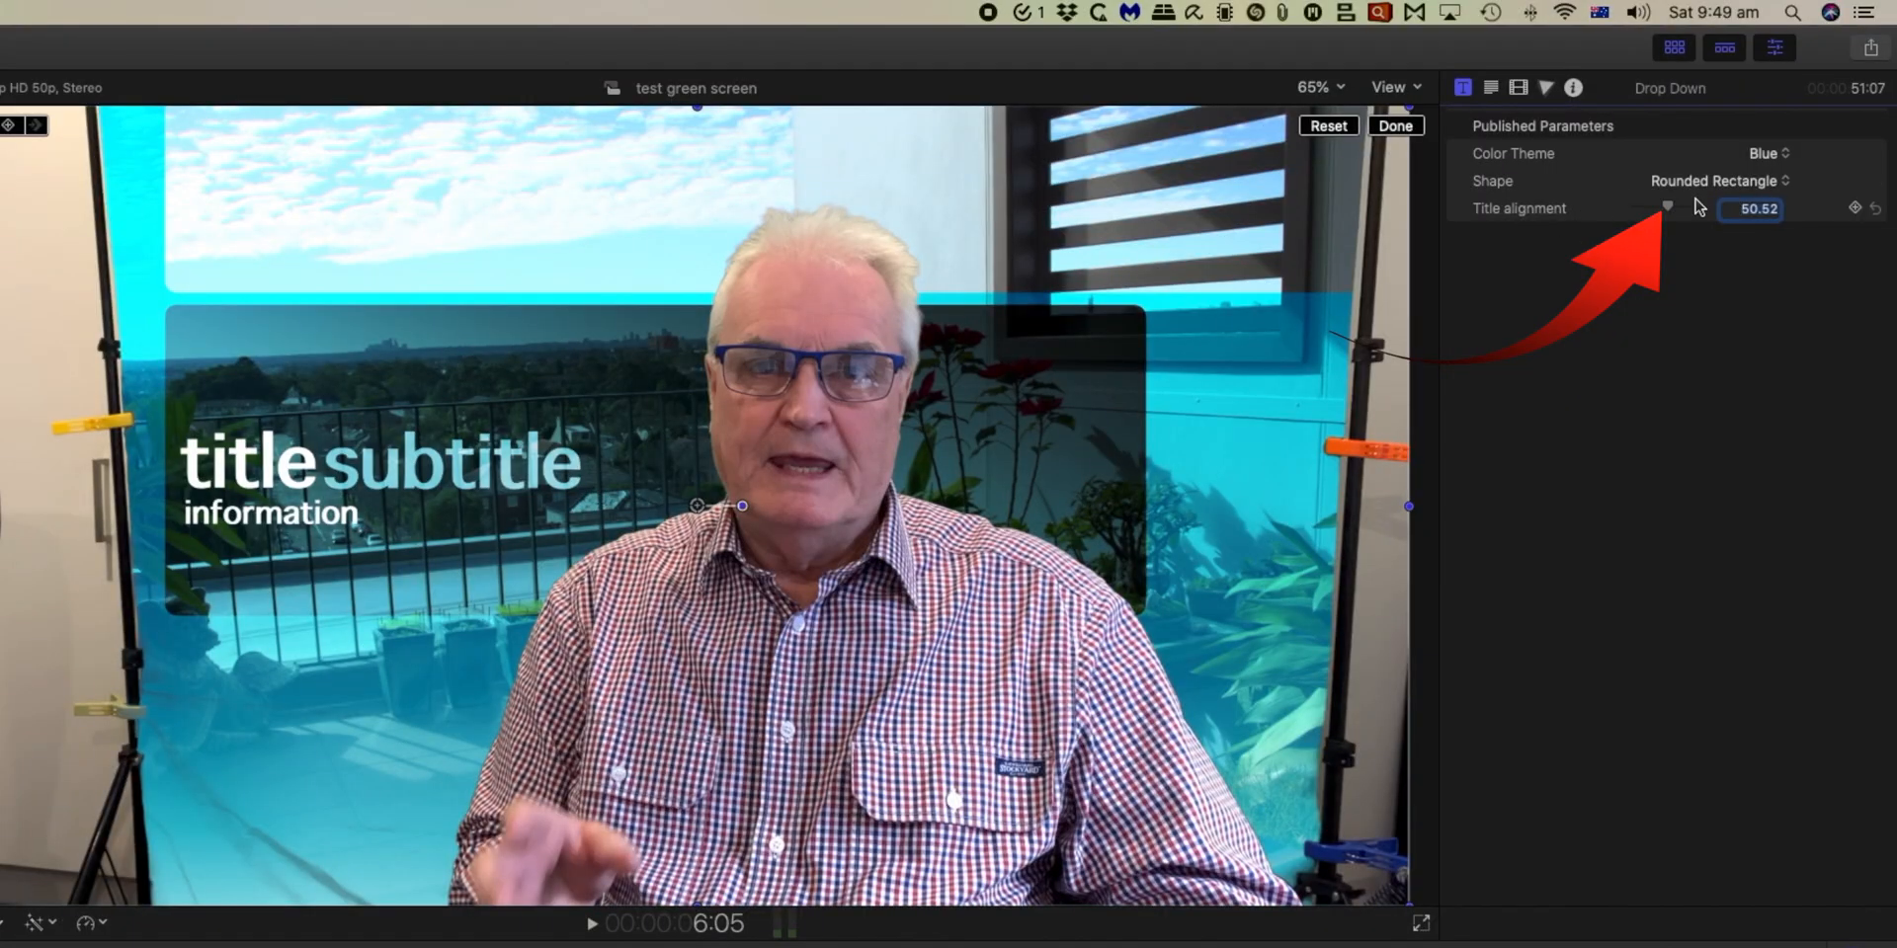
left_click_drag(1671, 205, 1706, 214)
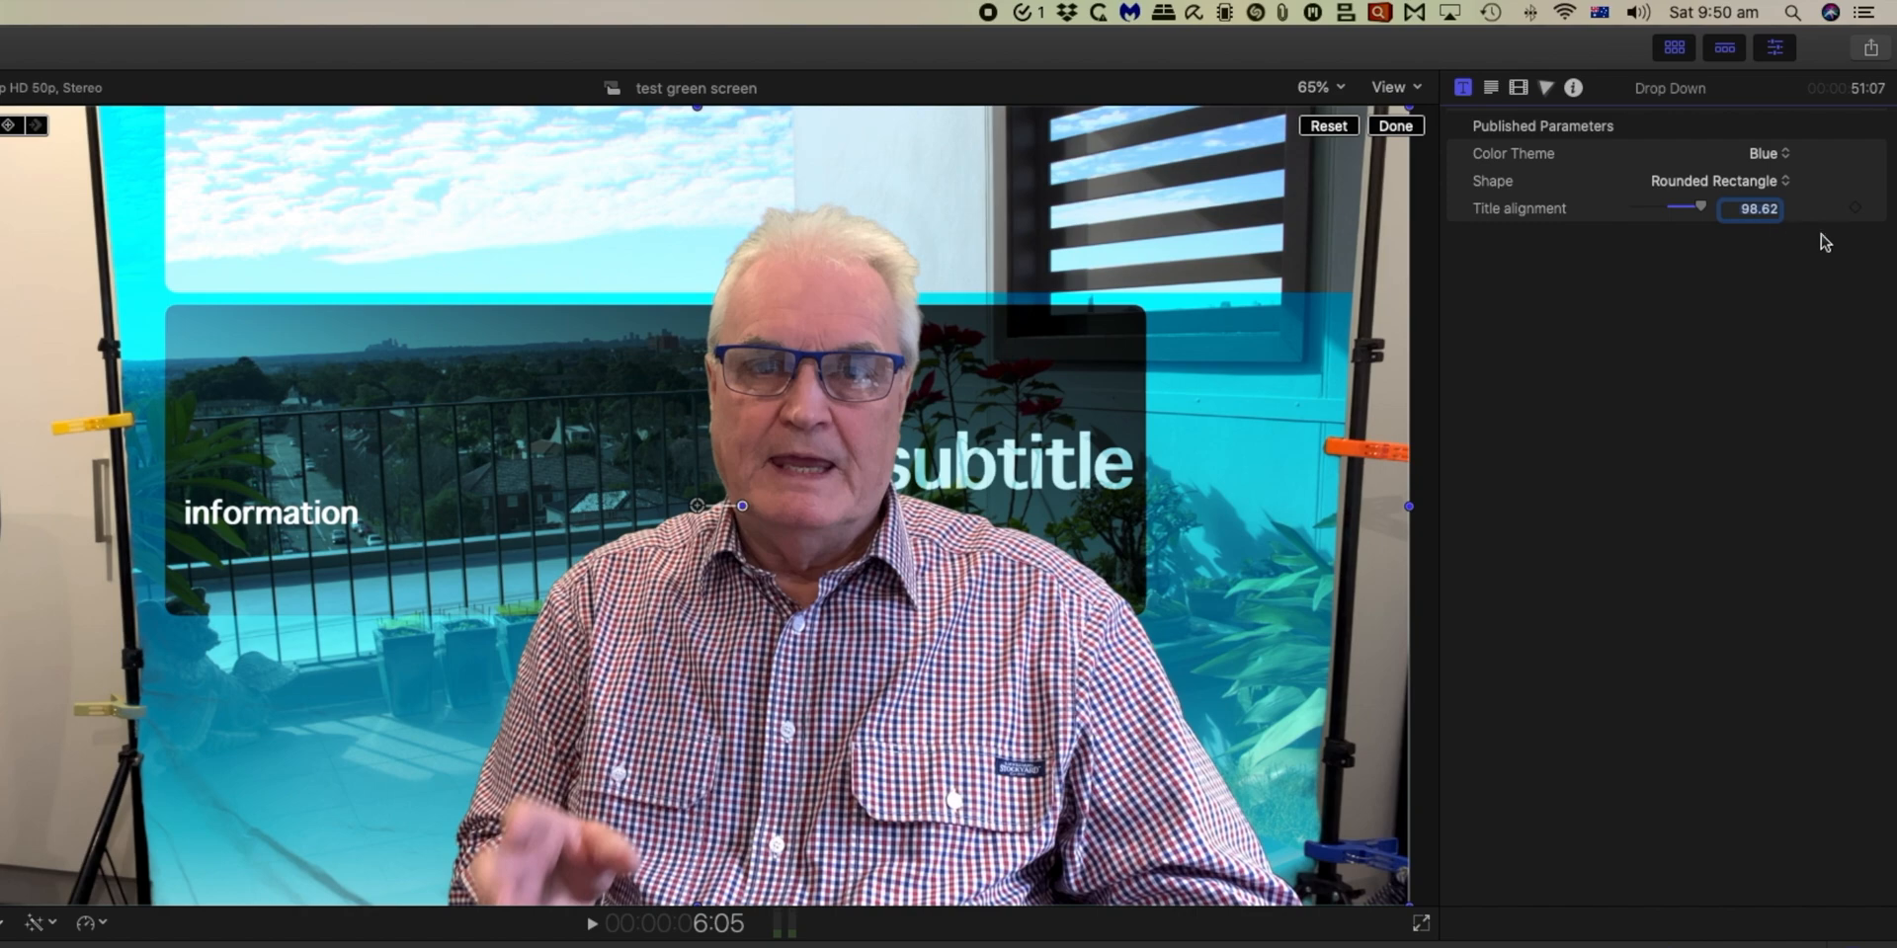
left_click(1855, 209)
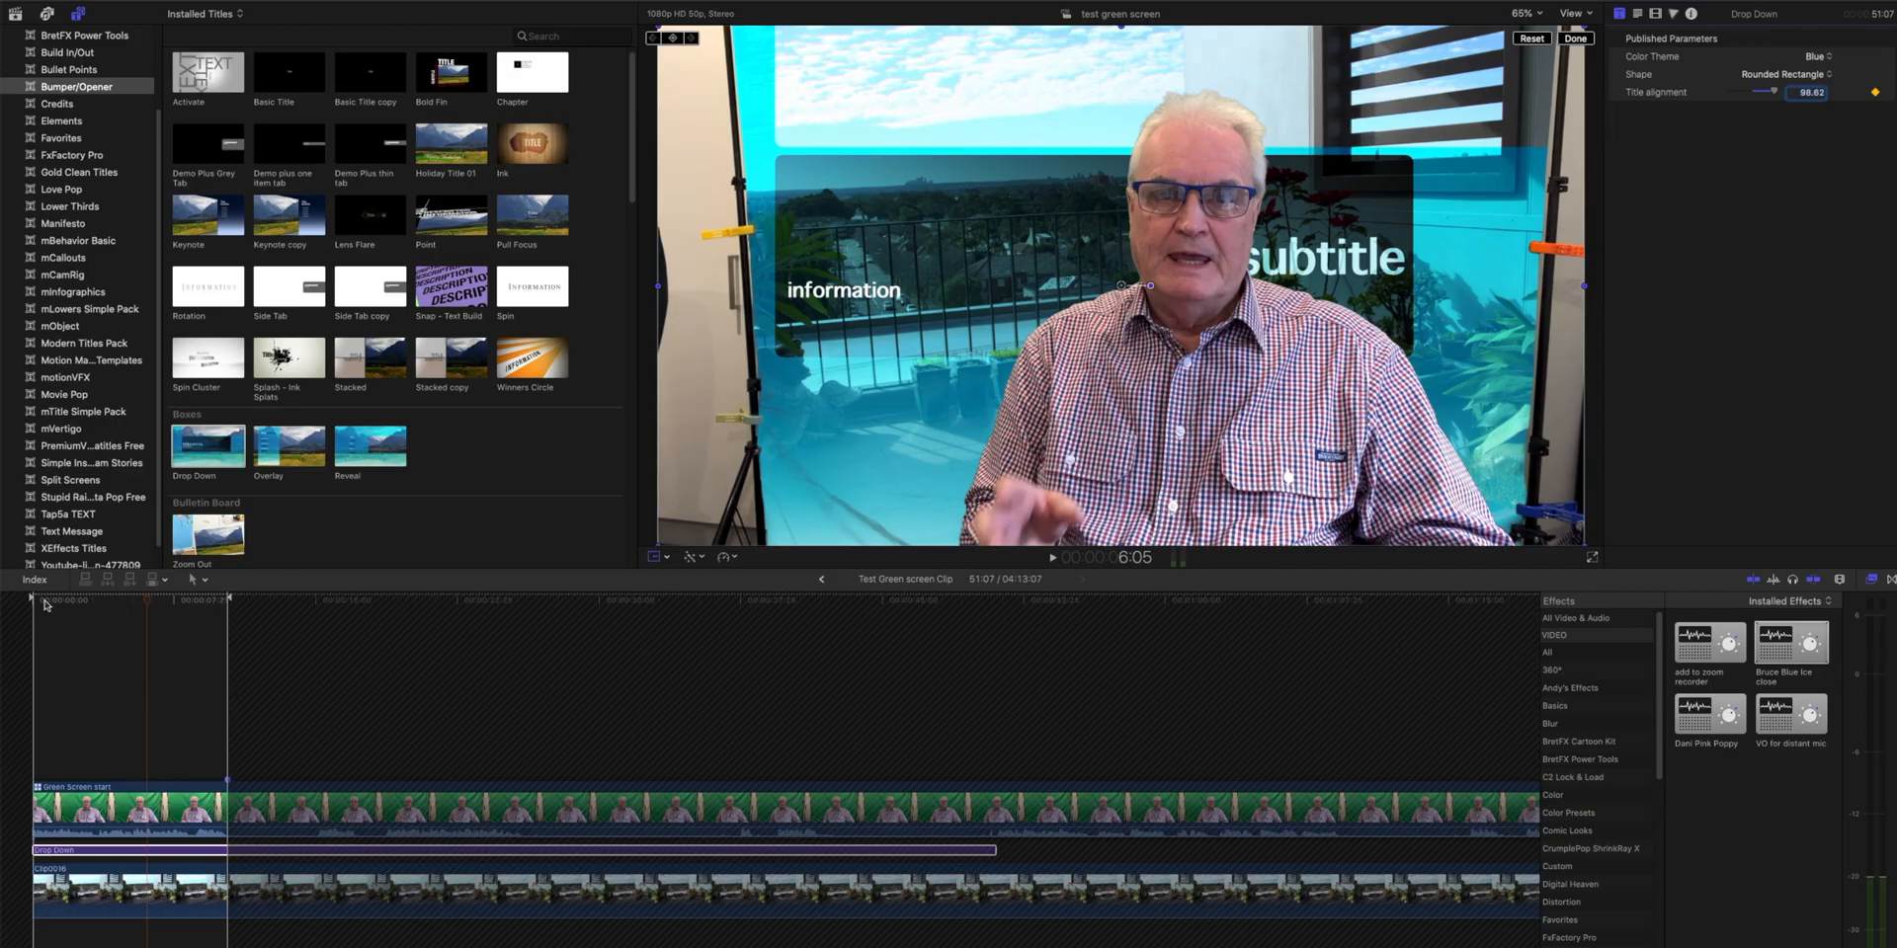
left_click_drag(42, 606, 81, 609)
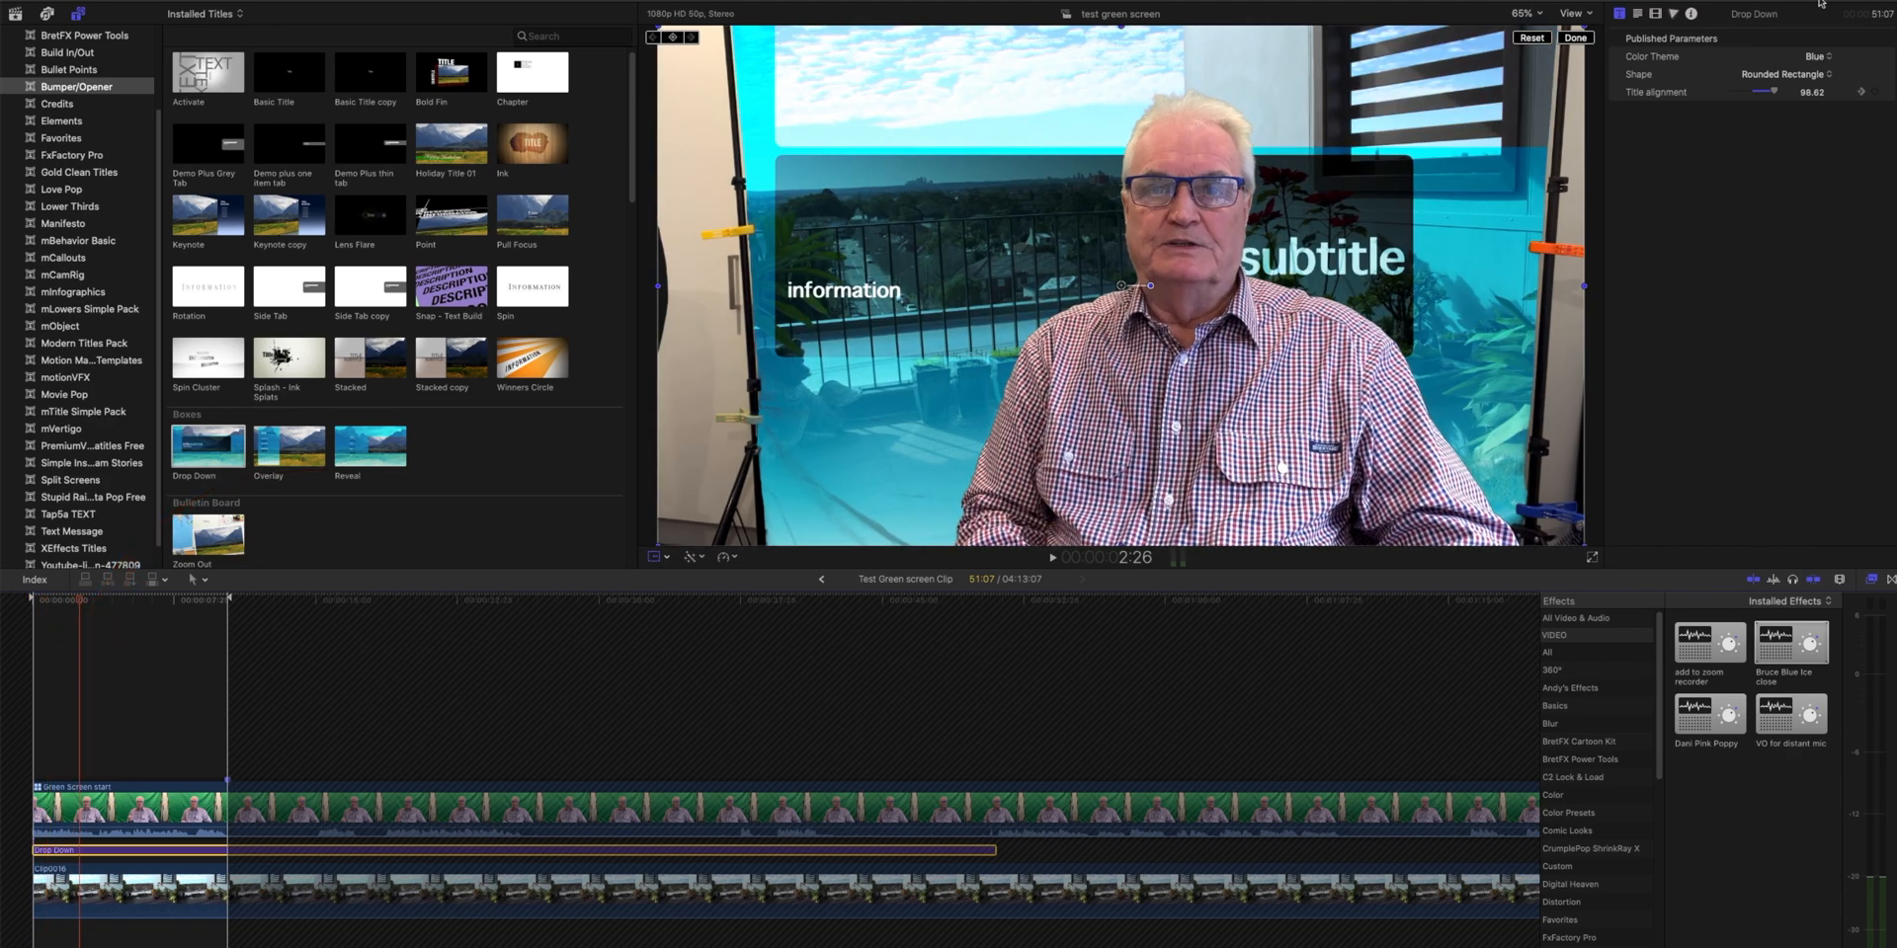
left_click_drag(1771, 92, 1751, 92)
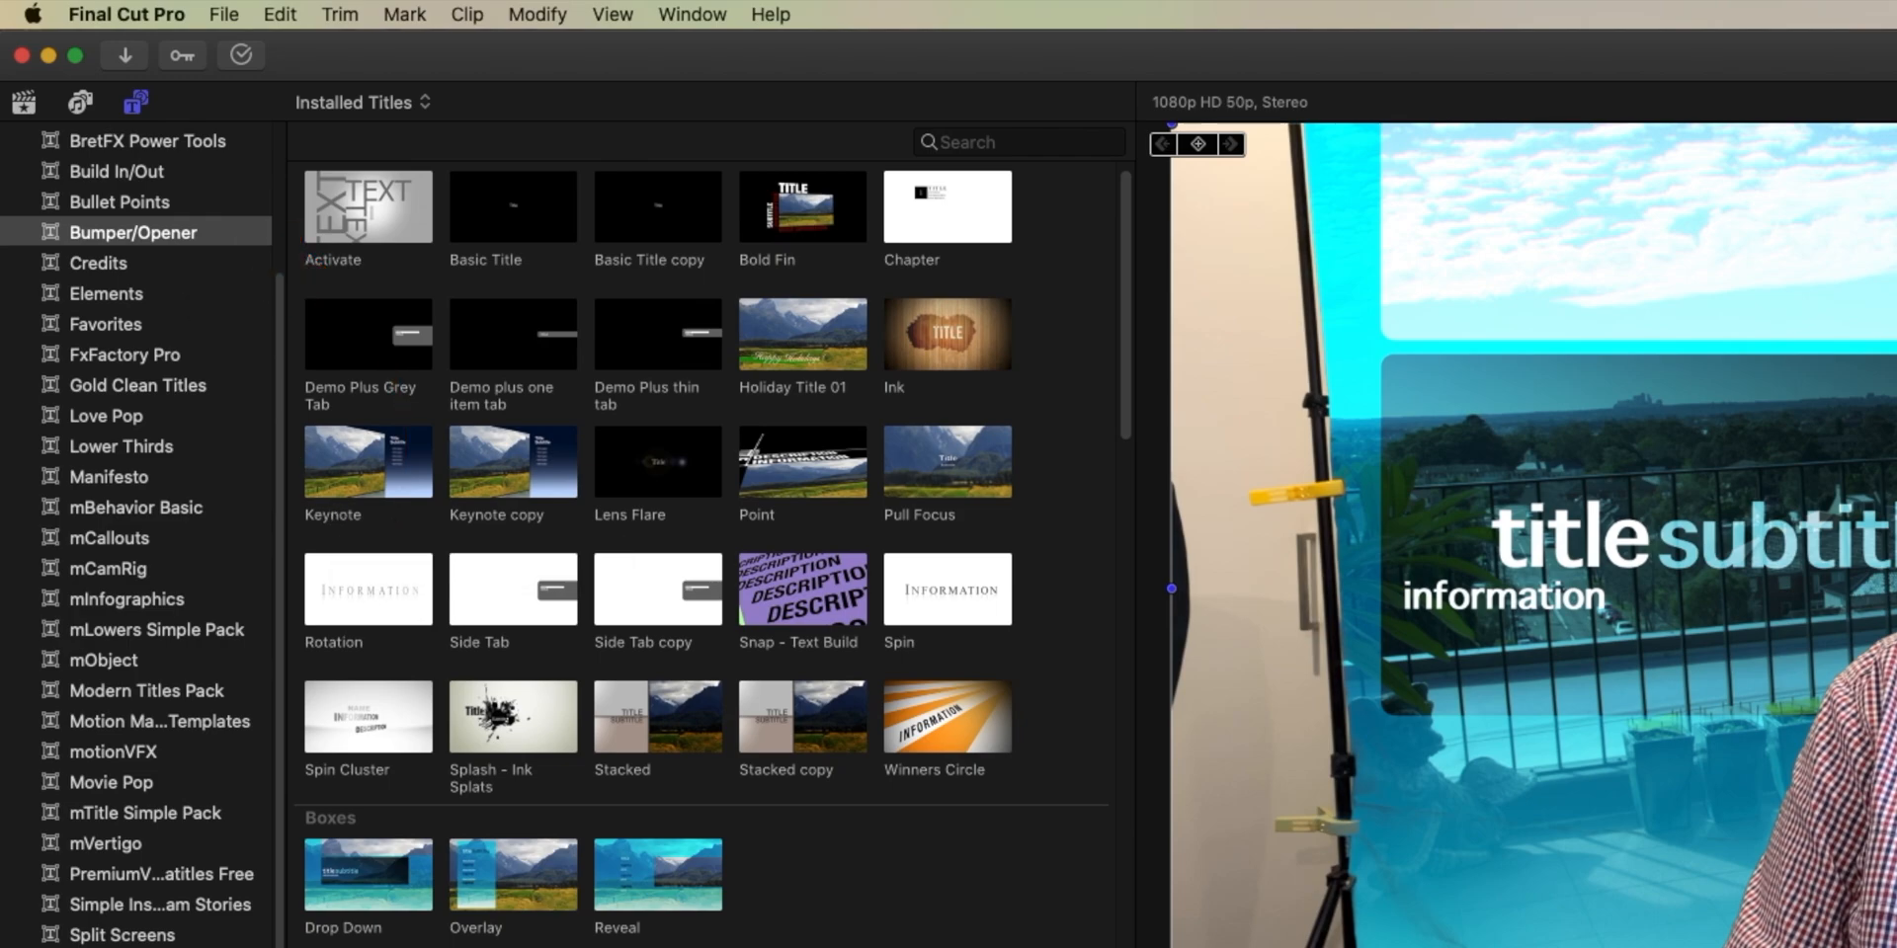
Step: Disable the Drop Down title clip between the keyed footage and the background
left_click_drag(411, 863, 166, 836)
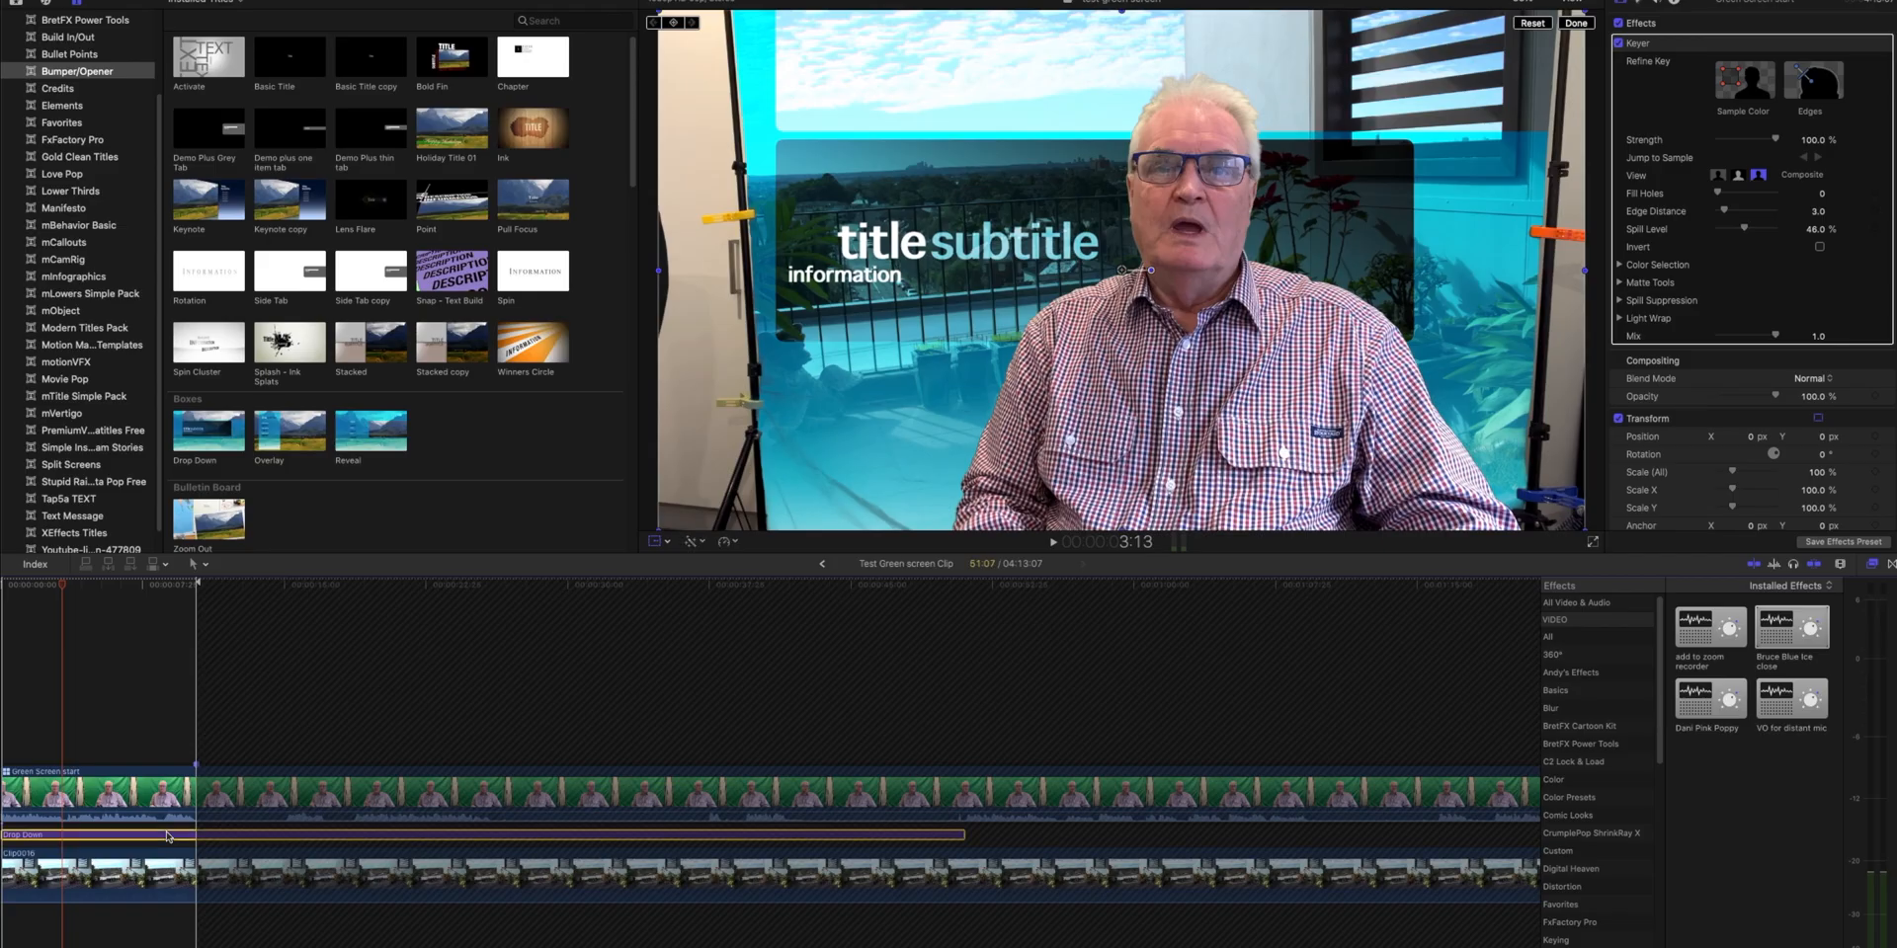
right_click(166, 836)
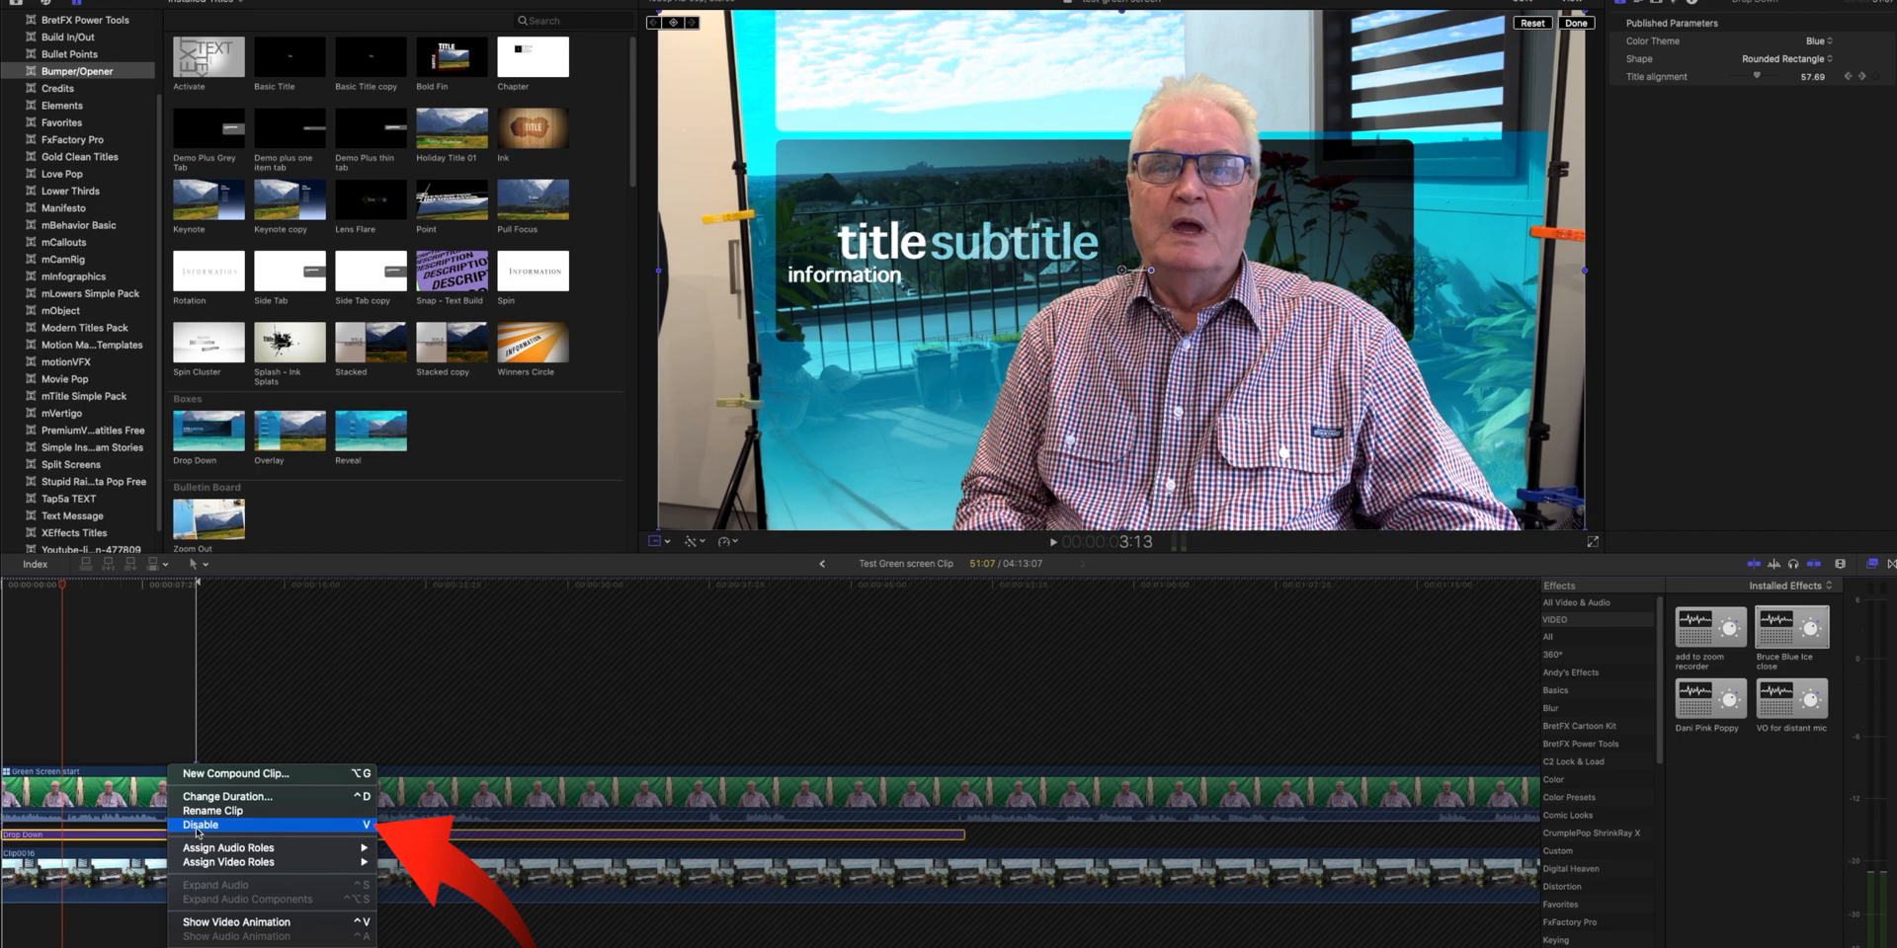
left_click(196, 827)
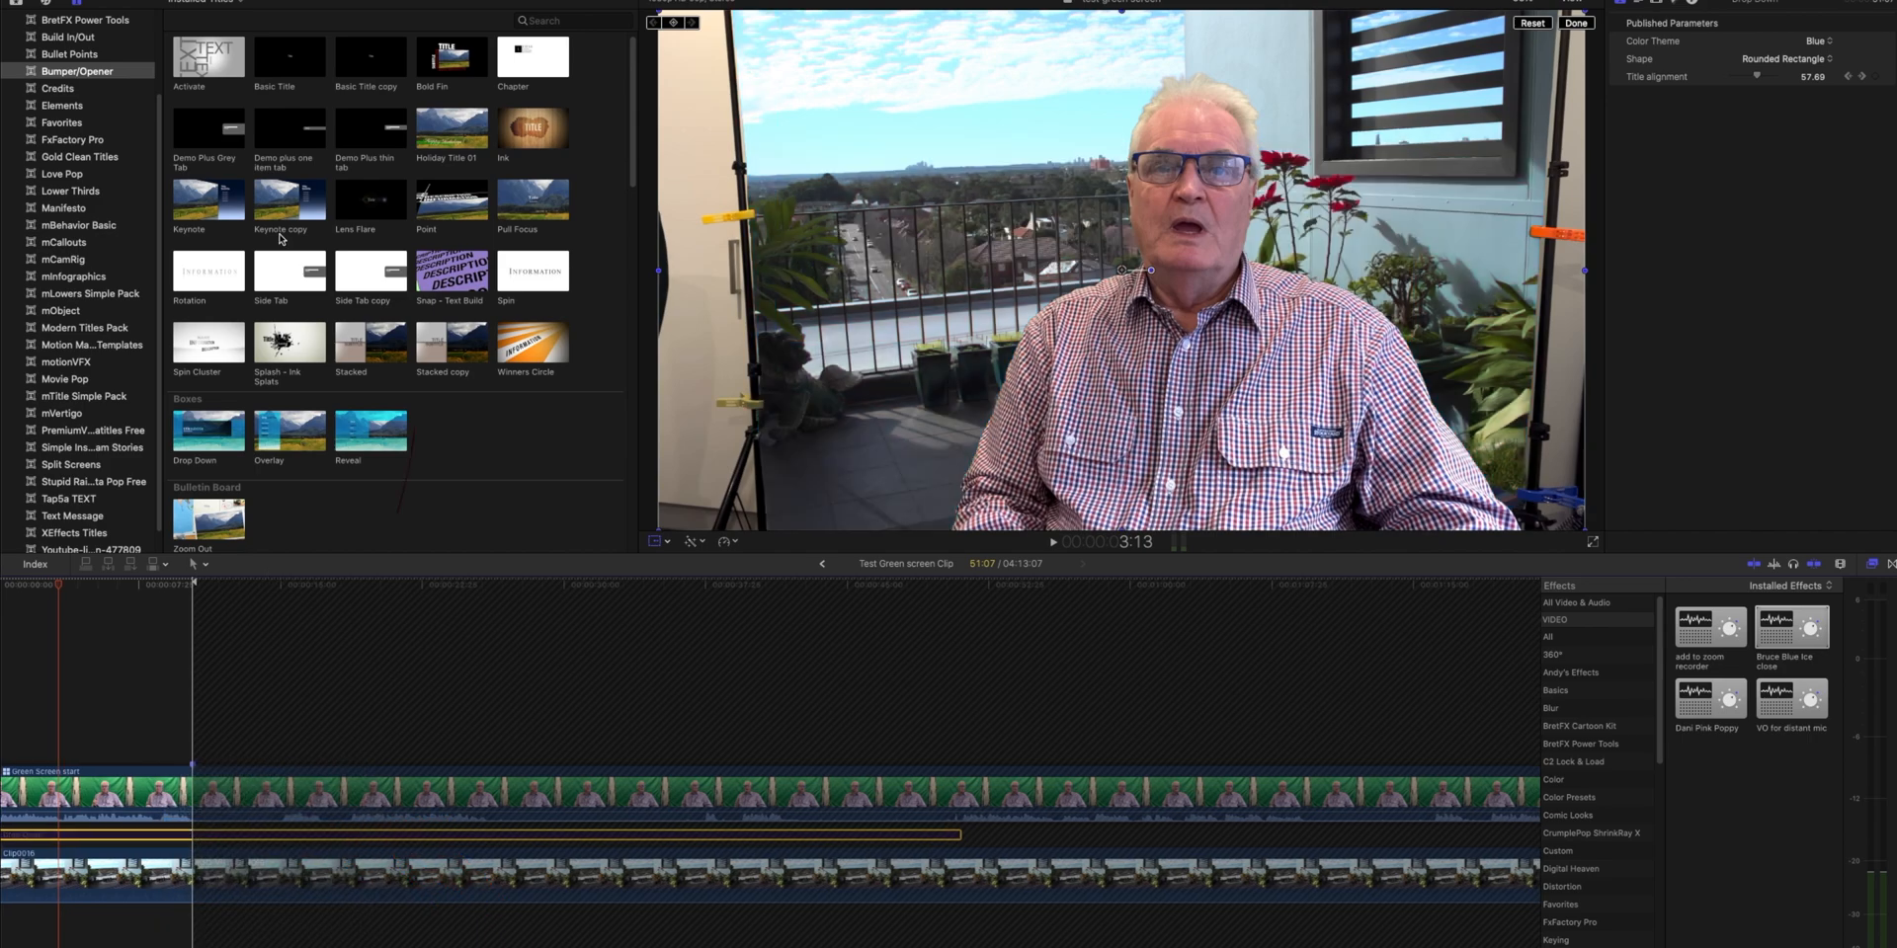
Step: Add the Keynote title at the start of the compound clip, behind the presenter, and set its Text Placement to Left
left_click_drag(219, 202, 6, 841)
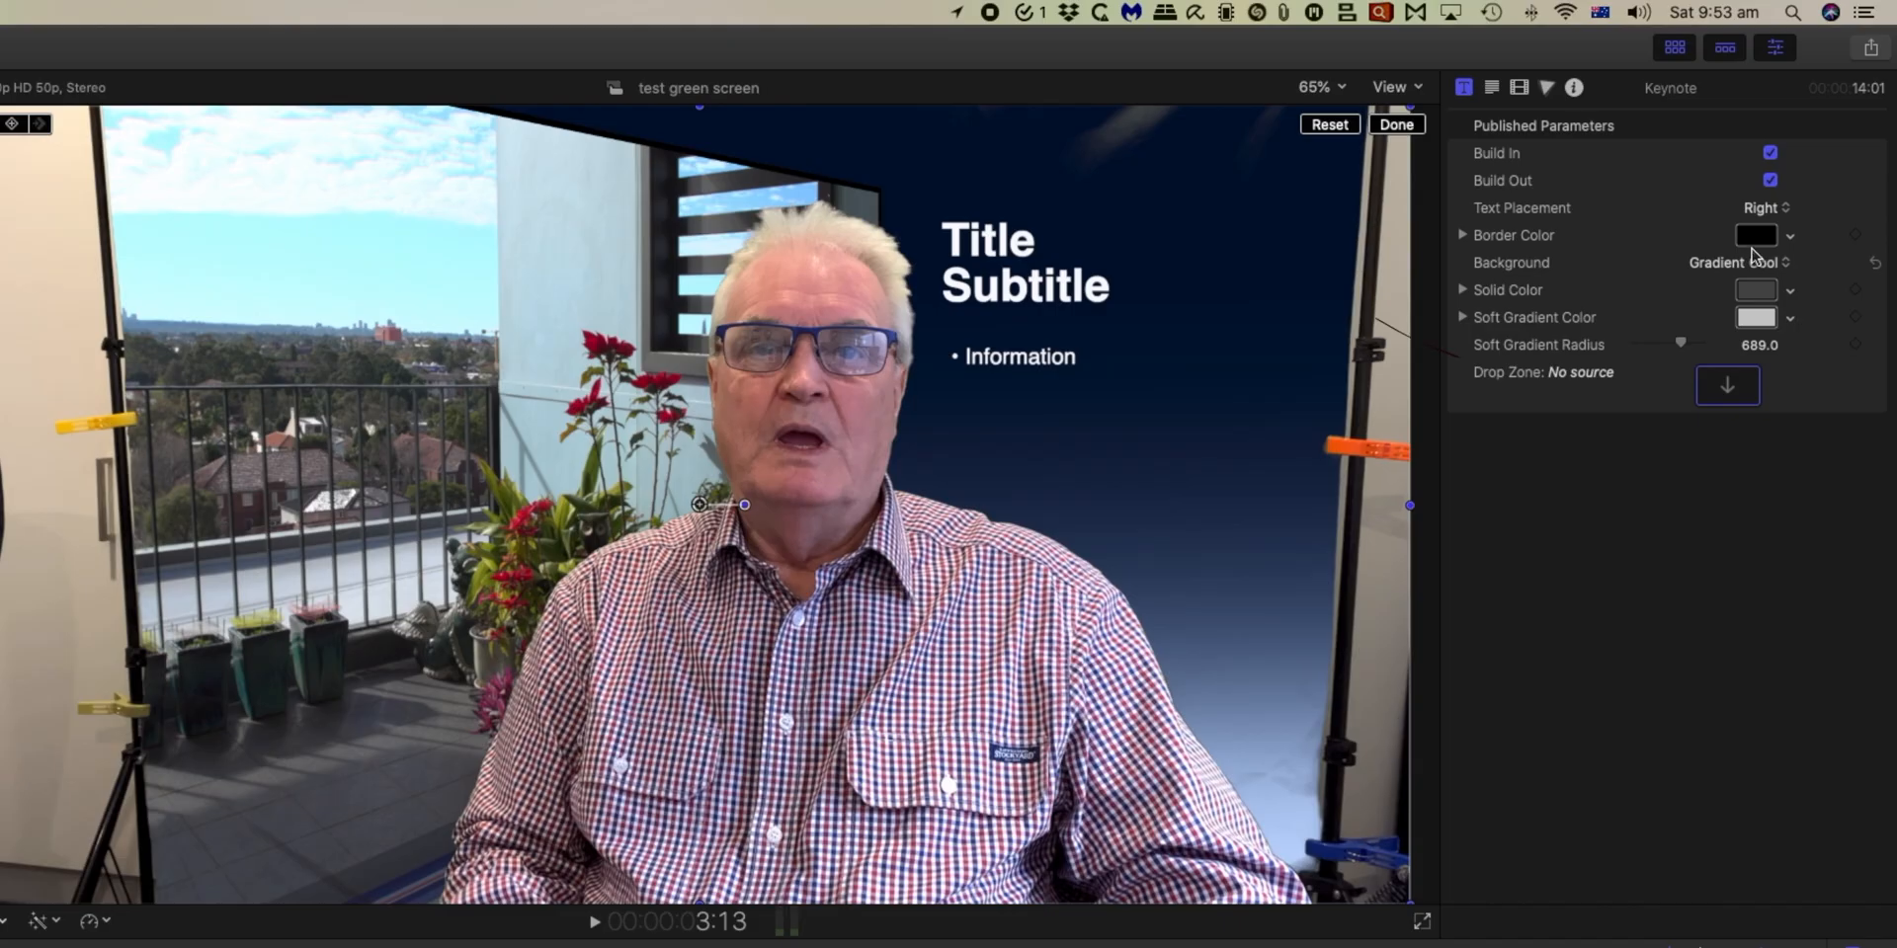
left_click(1823, 78)
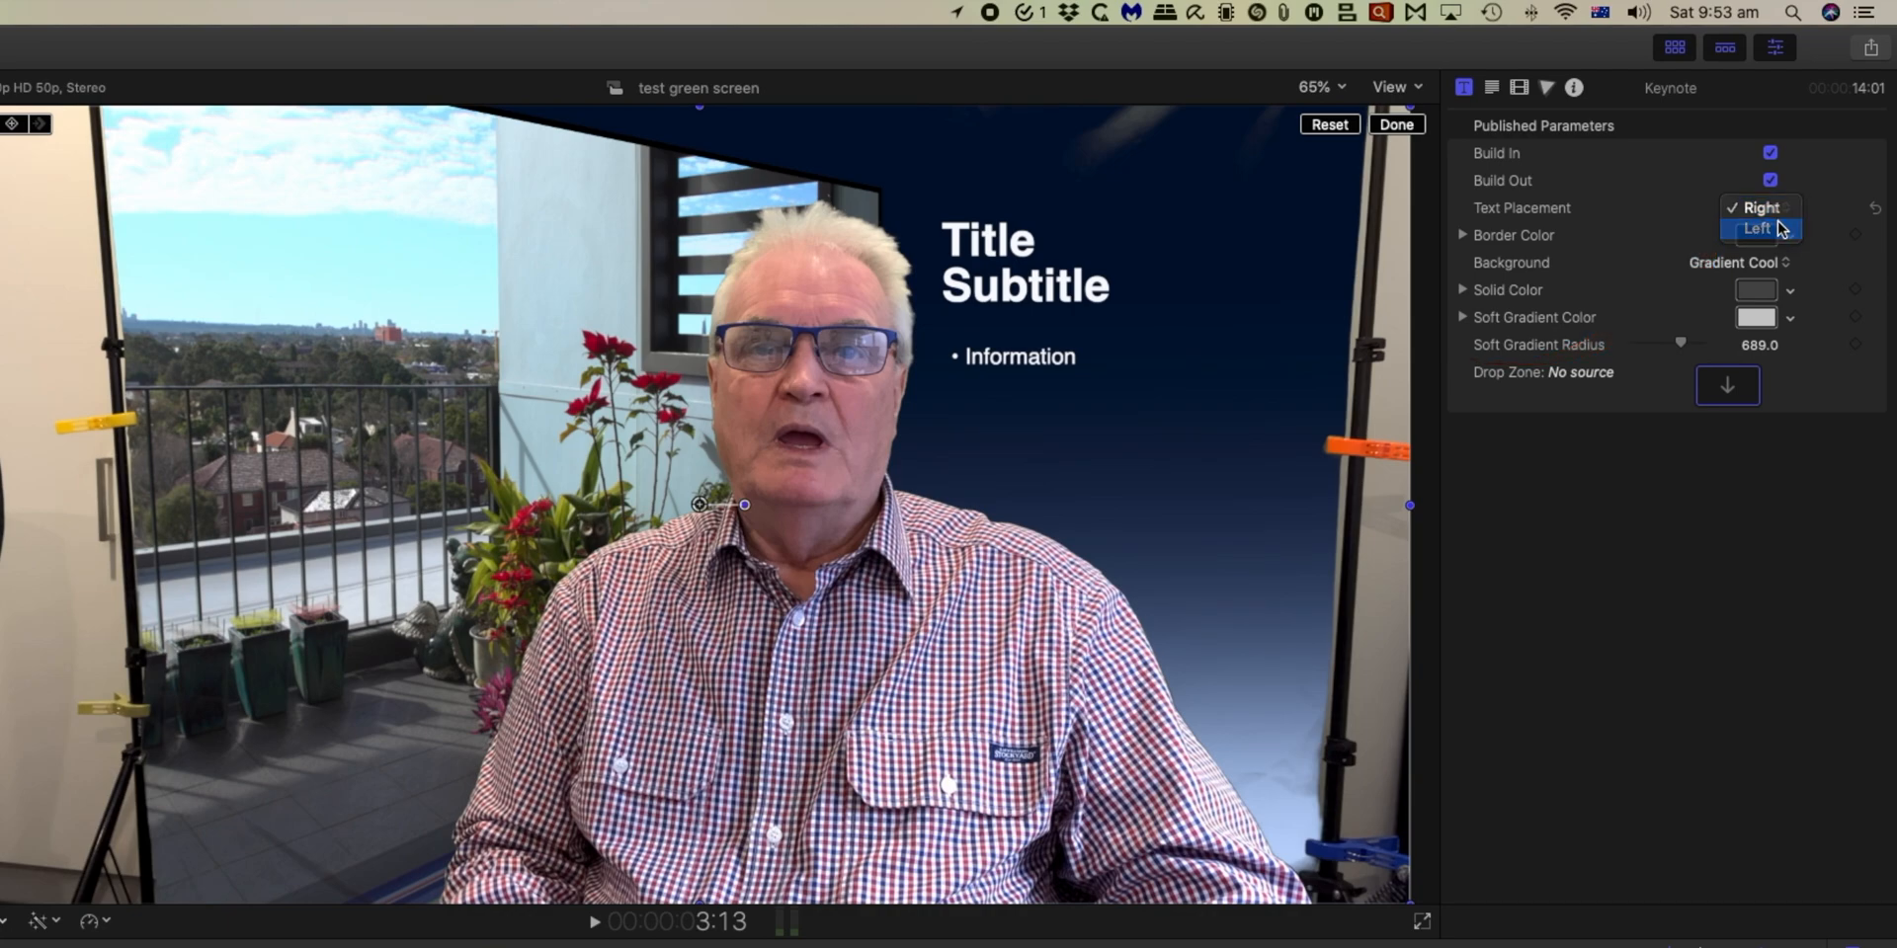
left_click(1781, 229)
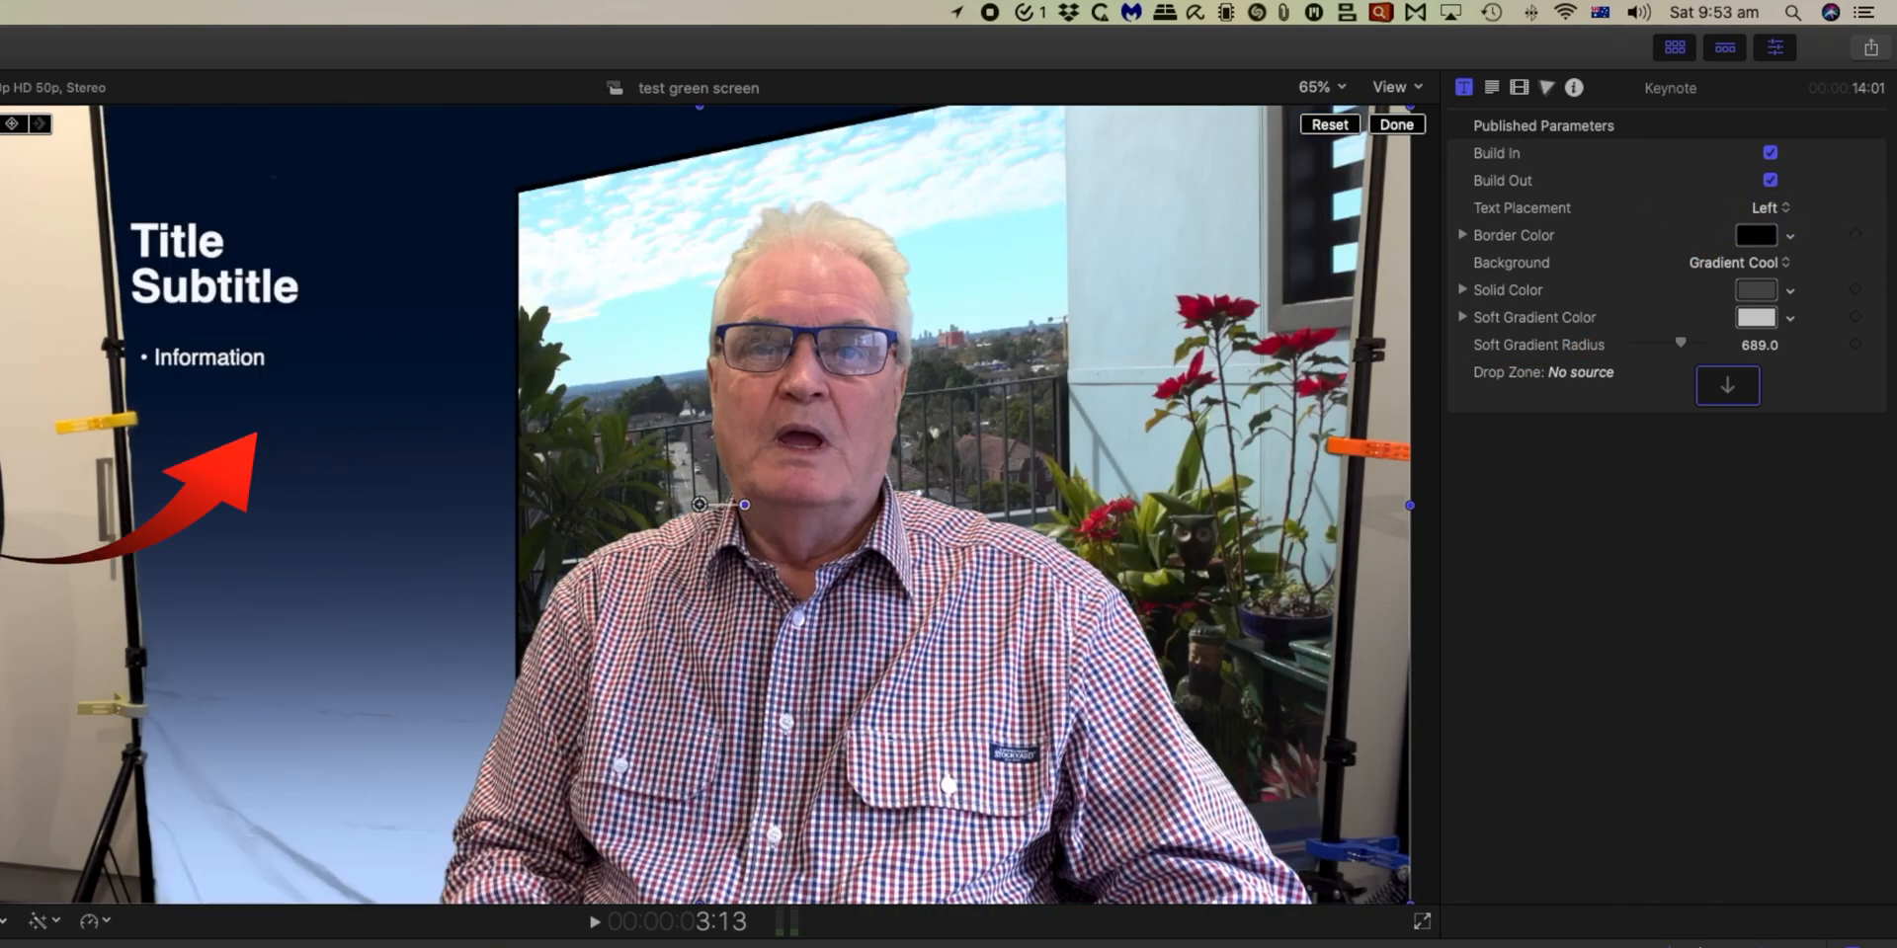